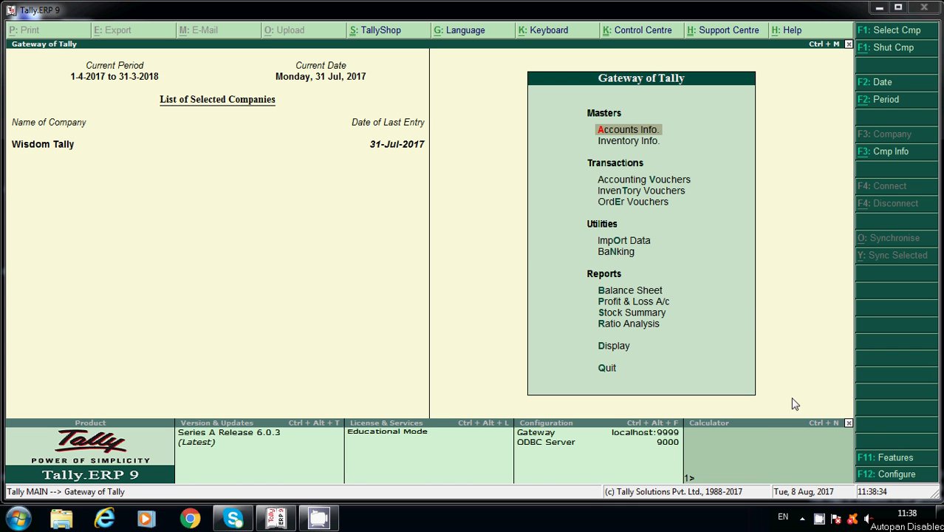
Open the company's Statutory and Taxation features and go to the GST details setting.
click(874, 459)
key(Down)
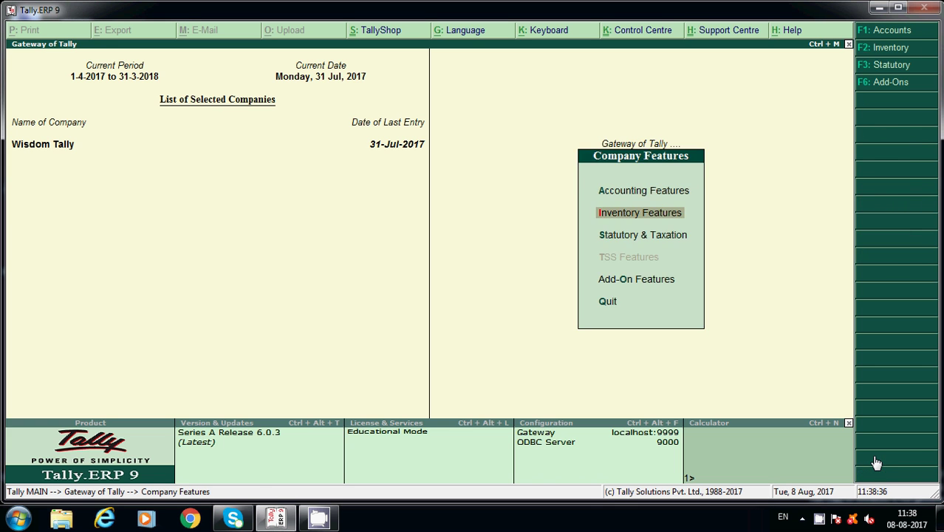
key(Down)
key(Return)
key(Return)
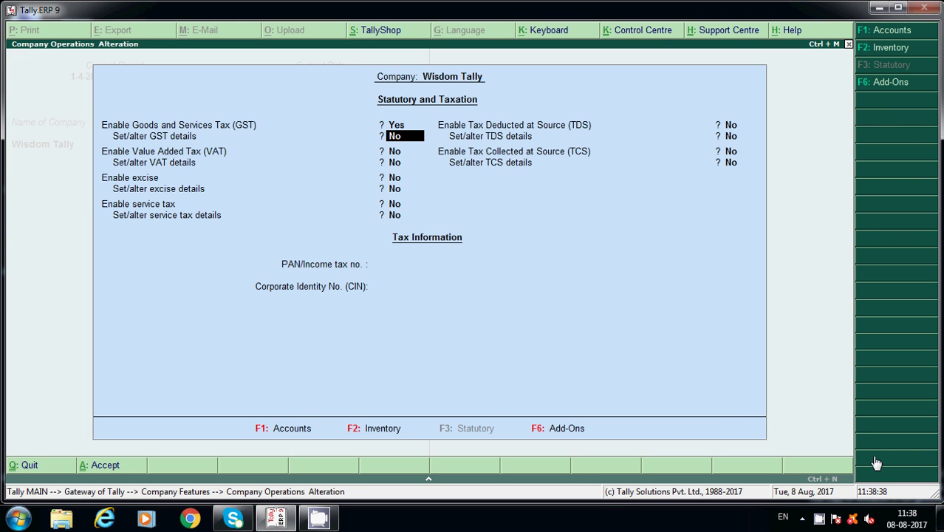
Review the company's GST details, including state, registration type and applicable date, then return to the Gateway of Tally.
text(y)
key(Return)
key(Return)
key(Return)
key(Return)
key(Return)
key(Return)
key(Return)
key(Return)
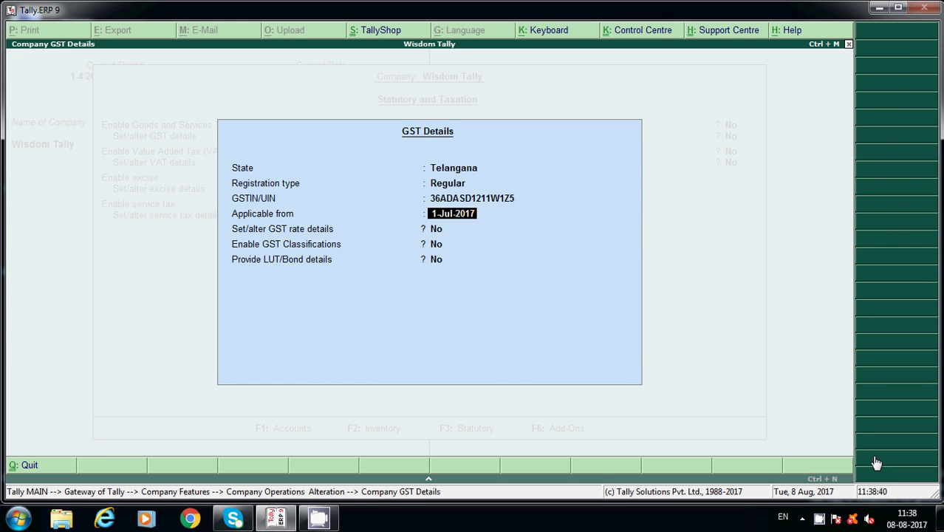
key(Return)
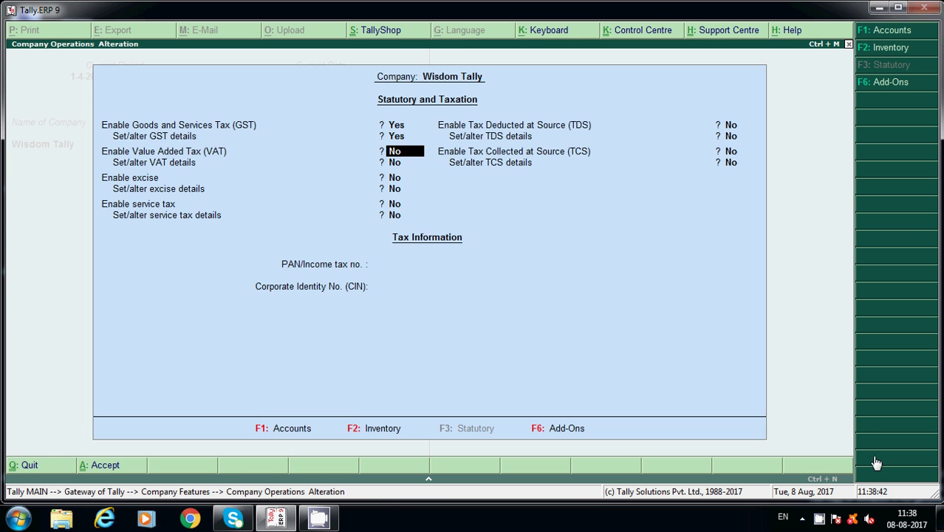
key(Return)
key(Escape)
key(Return)
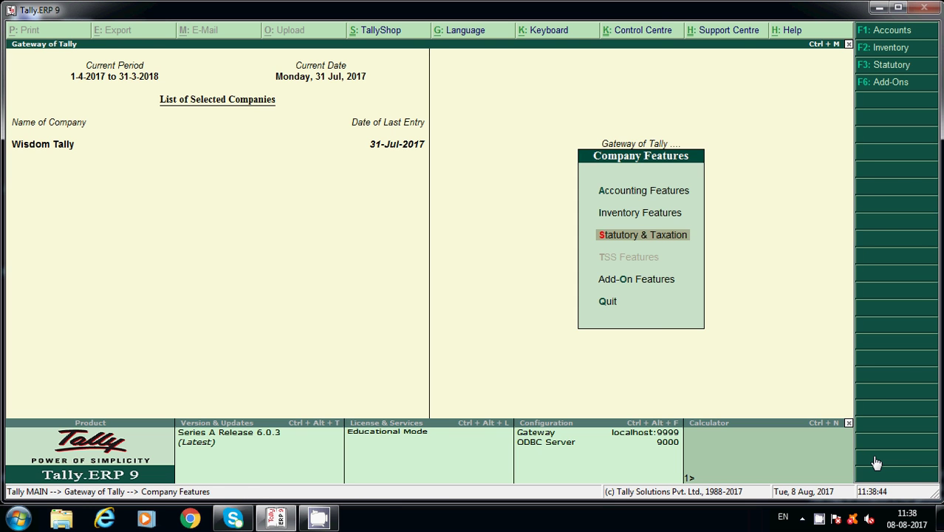
key(Escape)
Start a purchase voucher in item invoice mode and enter 1212 as the supplier invoice number.
key(v)
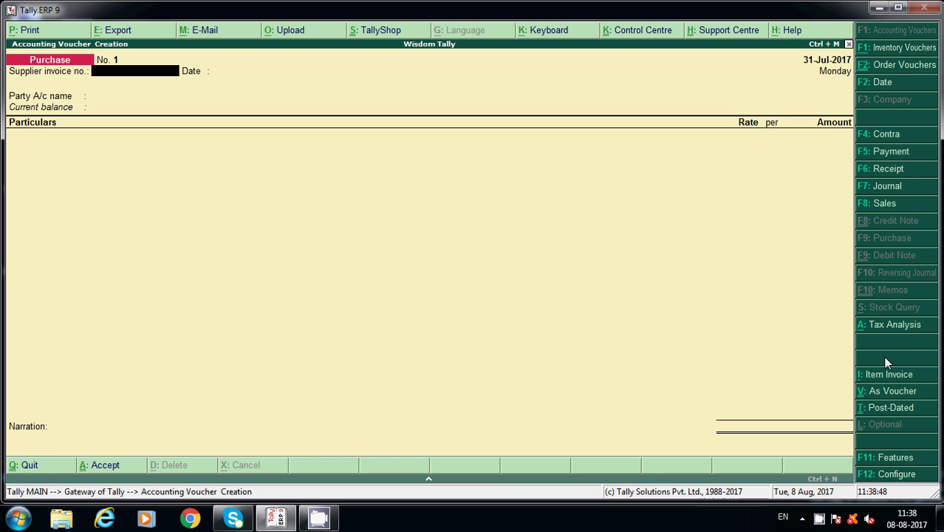
click(875, 380)
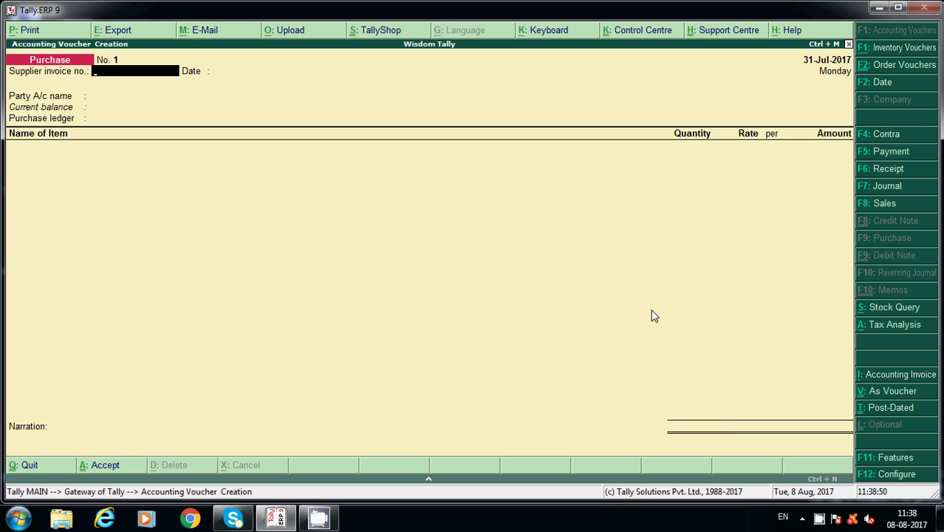
text(1212)
key(Return)
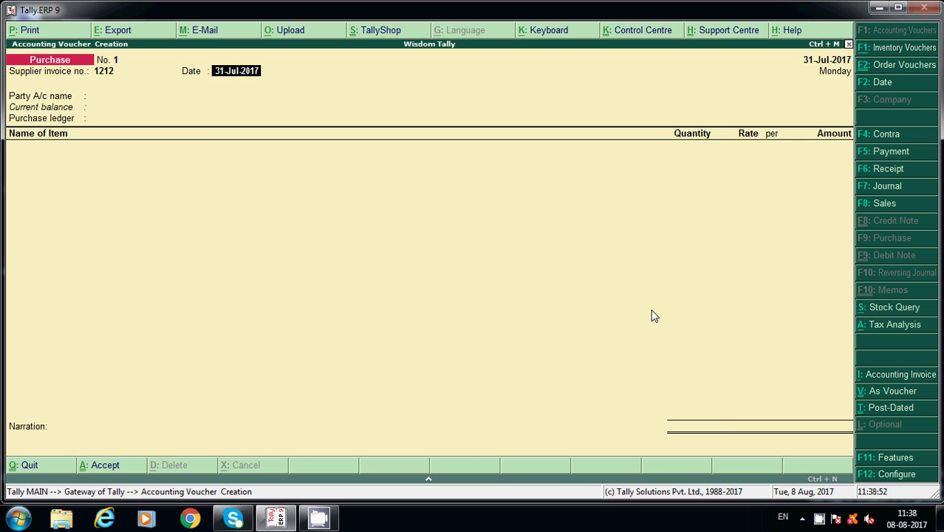
Set both the voucher date and the supplier invoice date to 1-Jul-2017.
key(BackSpace)
click(903, 87)
text(1-7)
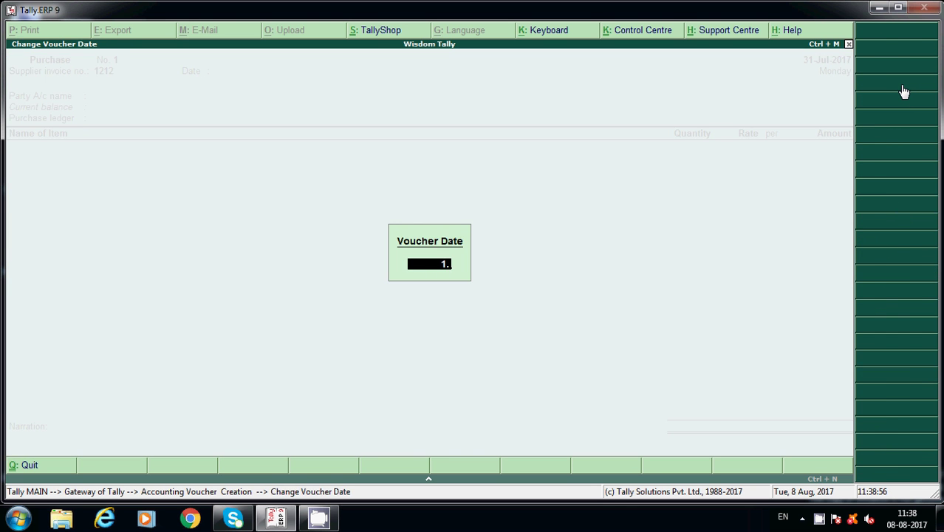
key(Return)
key(Return)
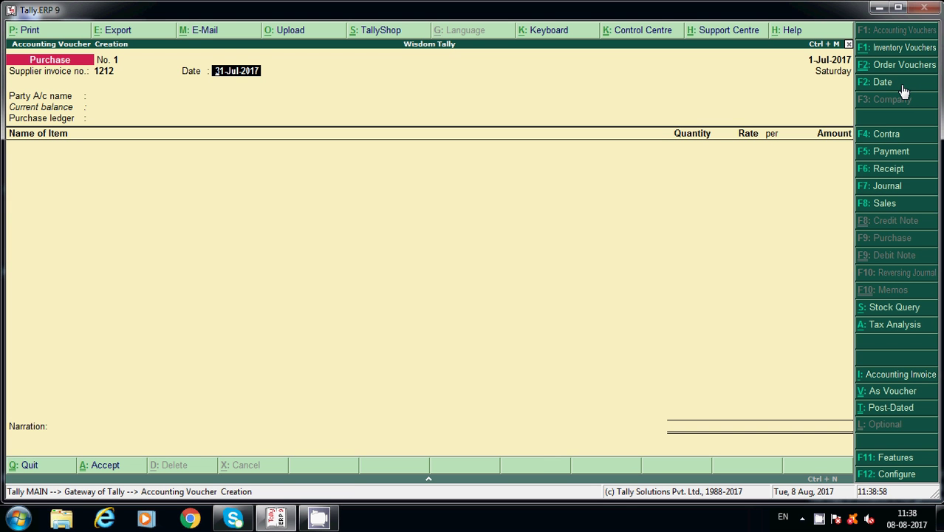
text(1)
key(Return)
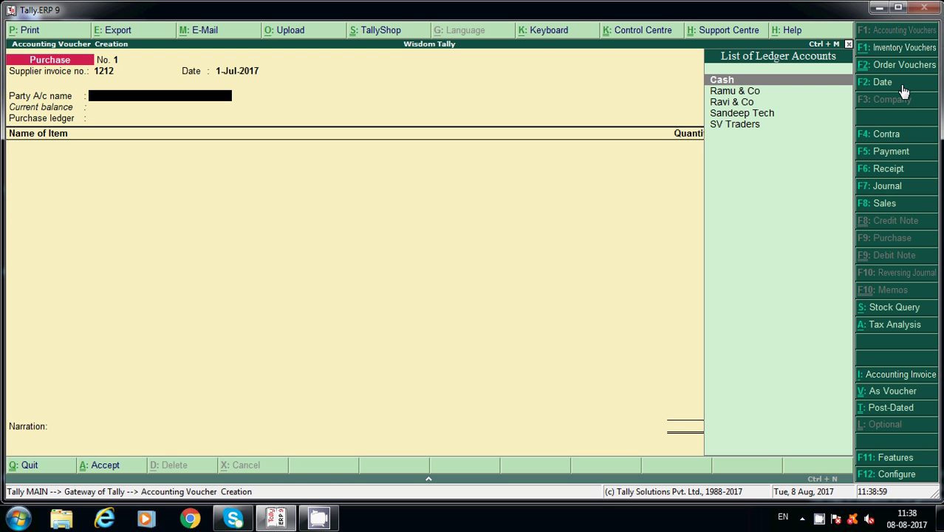
Create a new party ledger named John Traders under Sundry Creditors from the party account field.
key(alt+c)
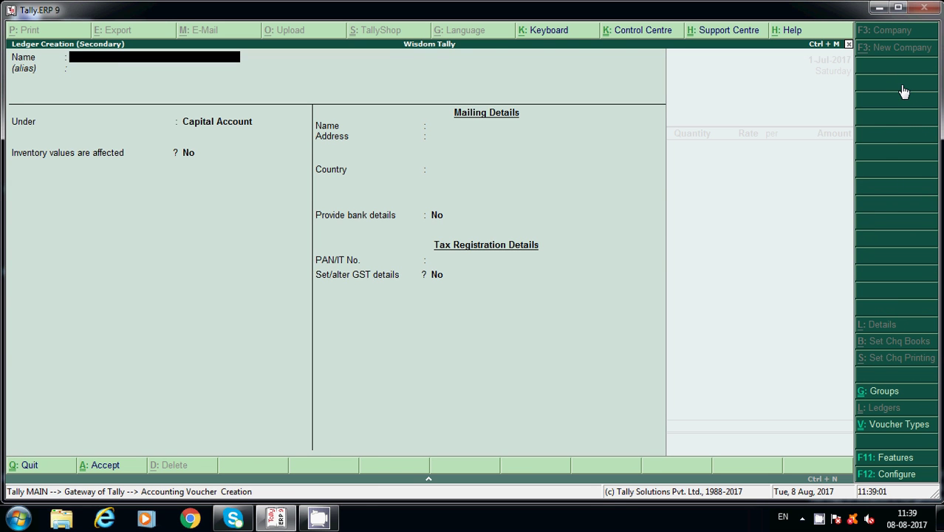
text(Johm)
key(BackSpace)
text(n)
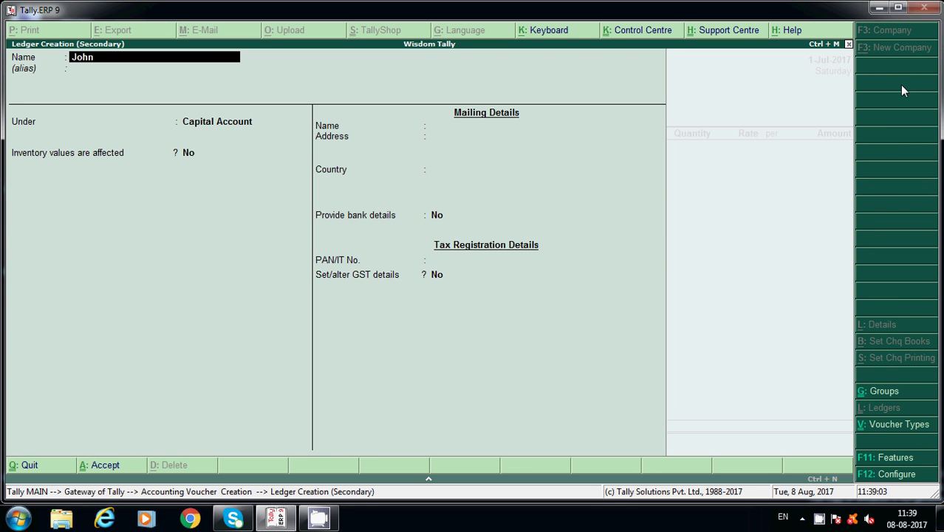
text( Traders)
key(Return)
key(Return)
text(Su)
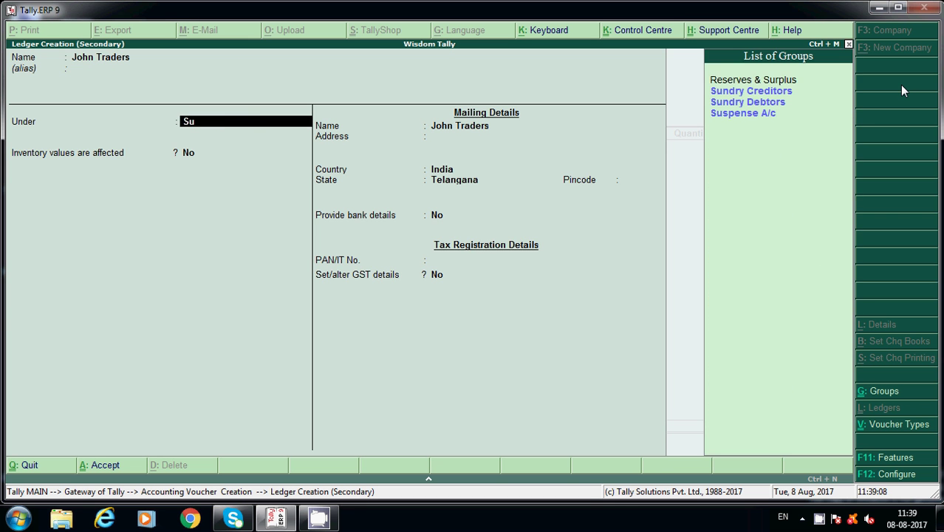
key(Down)
key(Return)
key(Return)
key(Return)
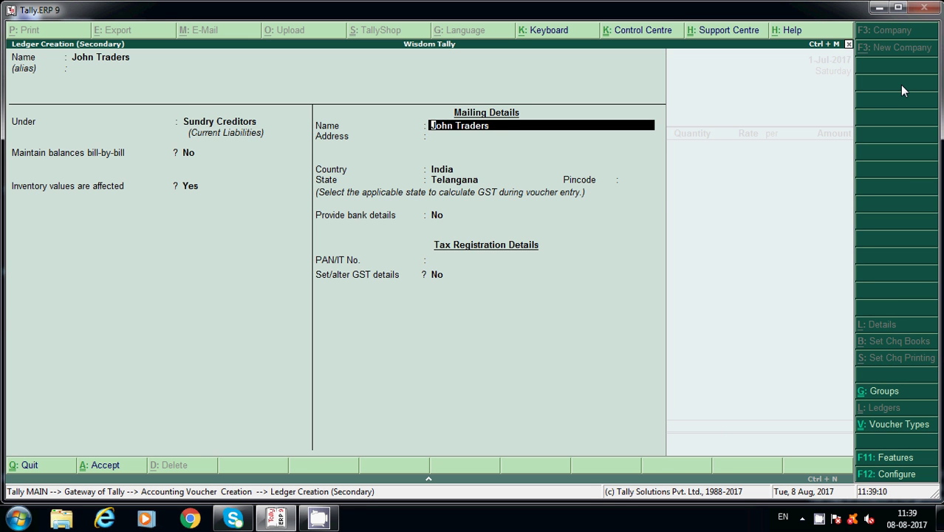
Enable GST details for the John Traders ledger, set its registration type to Unregistered, and save the ledger.
key(Return)
key(Return)
key(Return)
key(Return)
key(Return)
key(Return)
key(Return)
key(y)
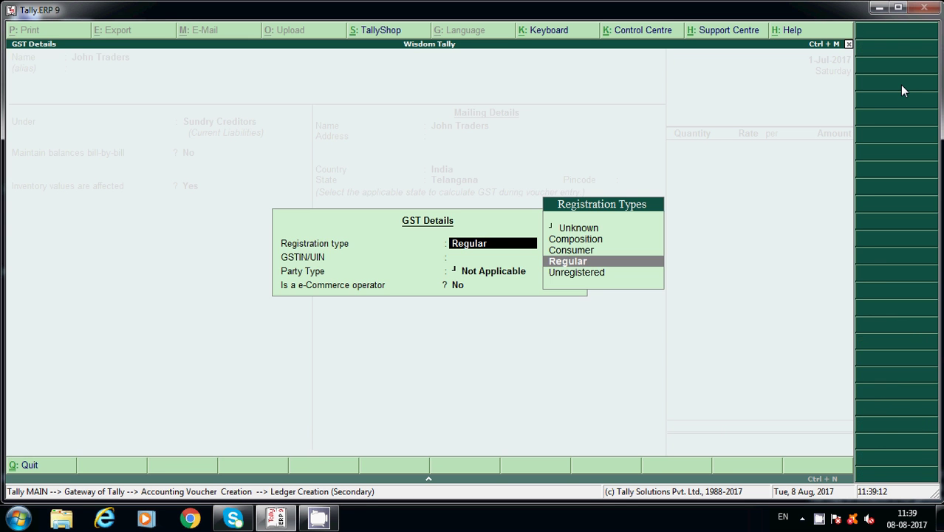
key(Down)
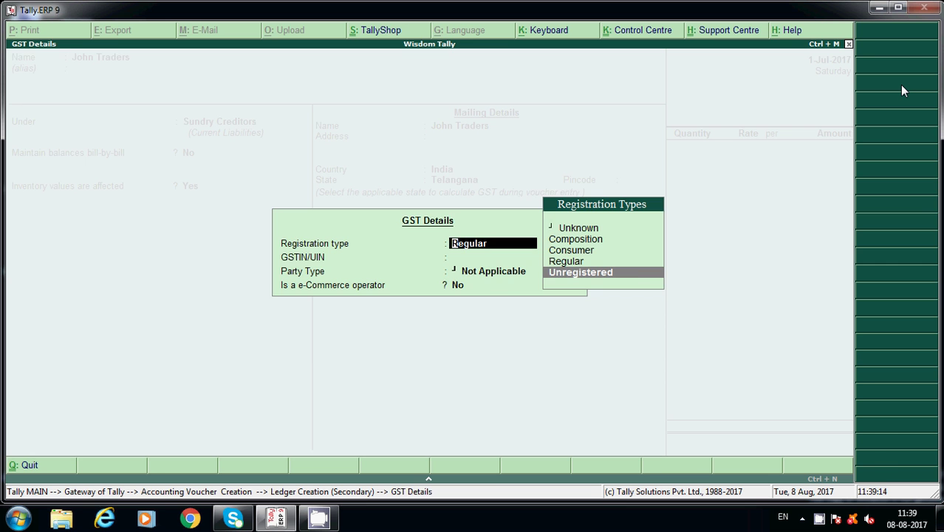
key(Return)
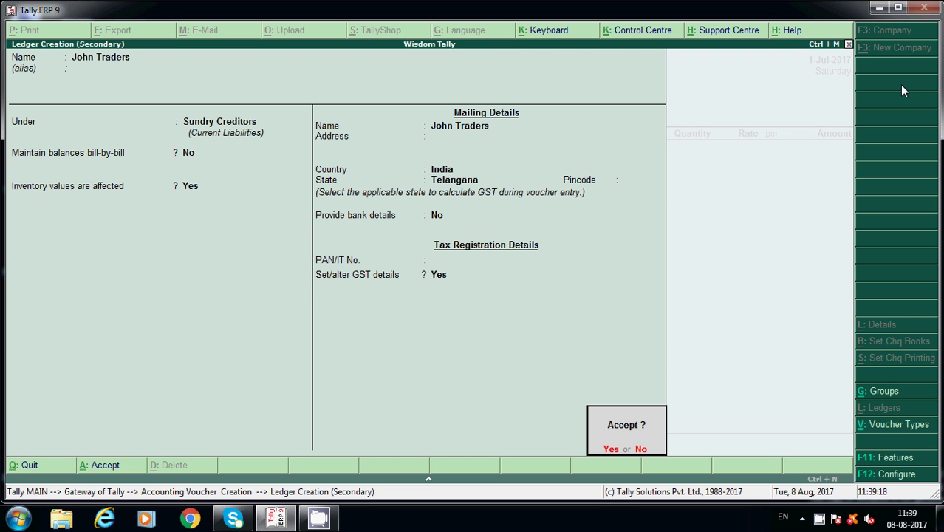
key(Return)
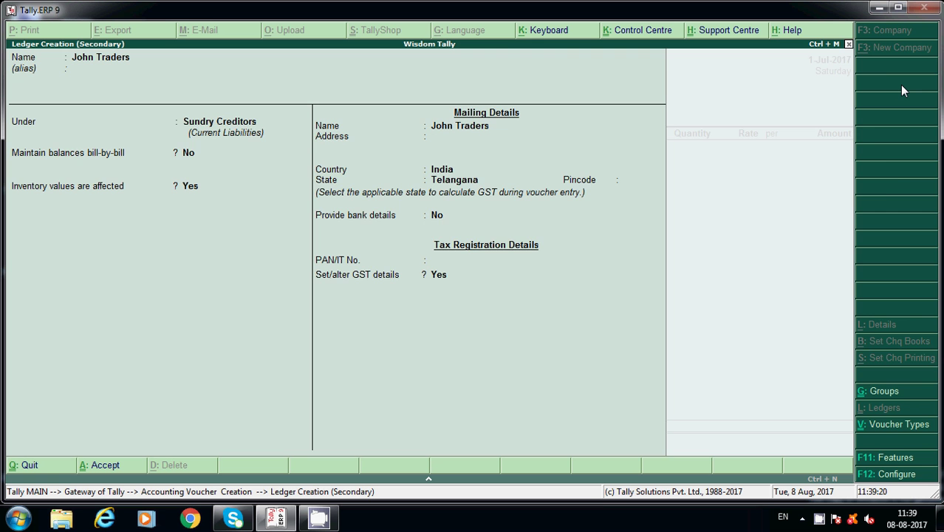
Choose Purchase A/c as the purchase ledger and classify the transaction as Purchase From Unregistered Dealer - Taxable.
key(Return)
key(Return)
key(Return)
key(Return)
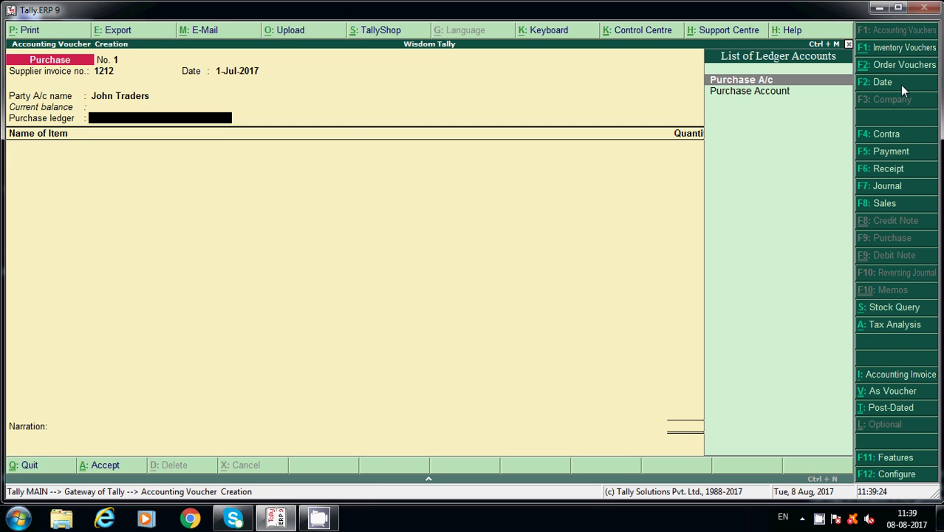
key(Return)
text(Pu)
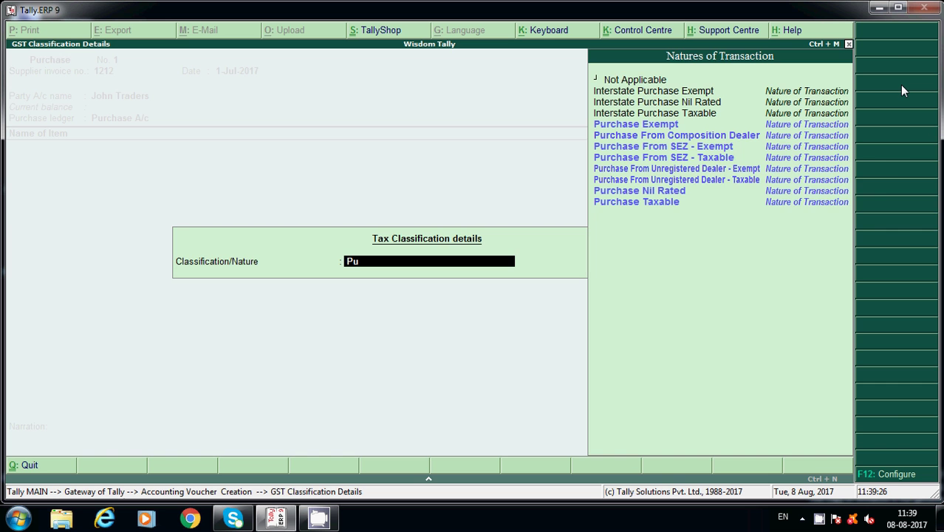
key(Up)
key(Up)
key(Up)
key(Return)
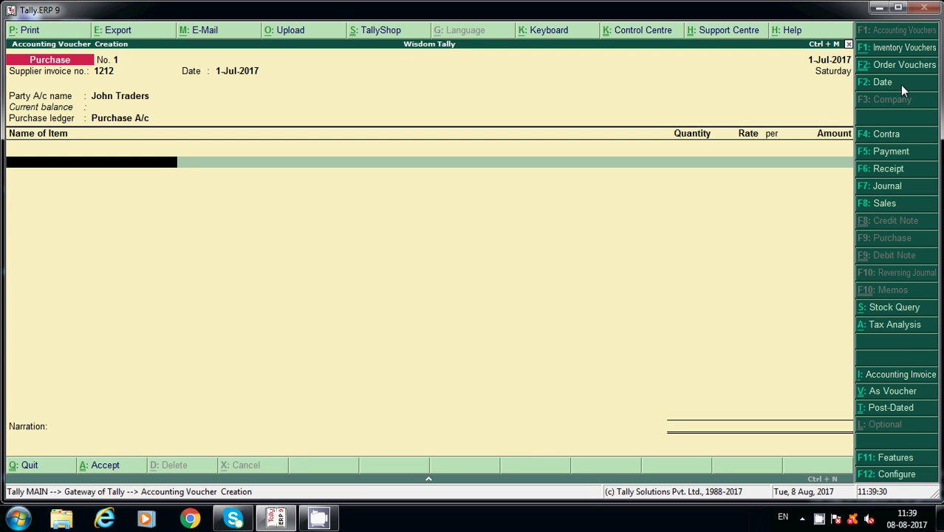
Add the stock item Computers without a description and set its order number to Not Applicable.
text(Co)
key(Down)
key(Down)
key(Return)
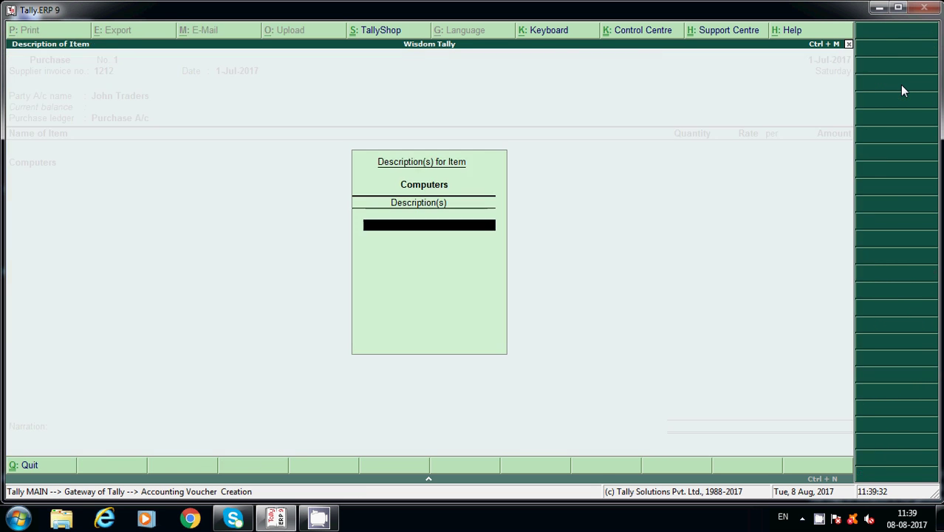
key(Return)
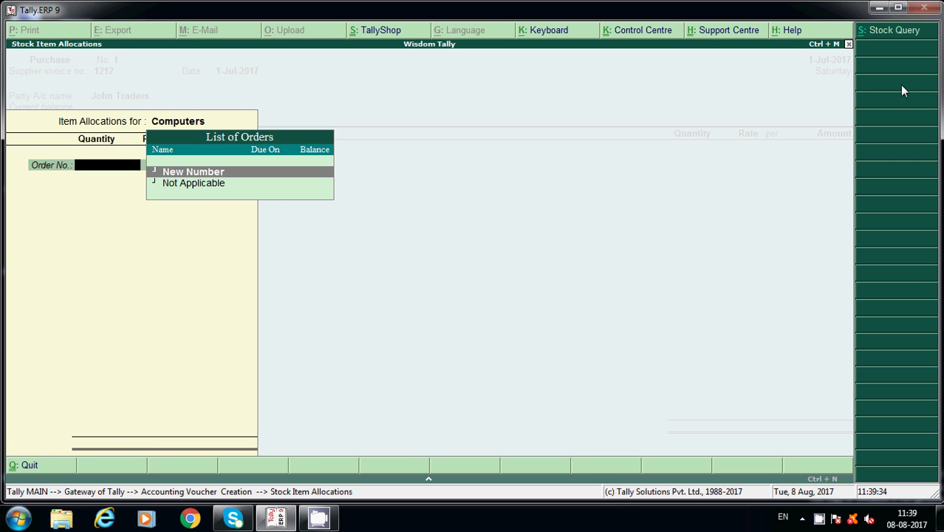
key(Down)
key(Return)
Enter a quantity of 4 Nos at a rate of 20,000 for Computers and finish the item allocation.
text(4)
key(Return)
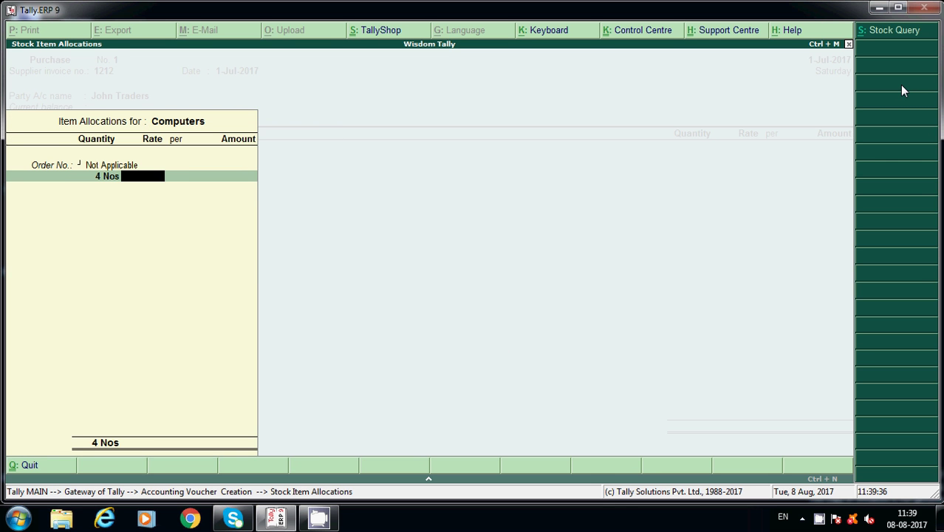
text(20000)
key(Return)
key(Return)
key(Return)
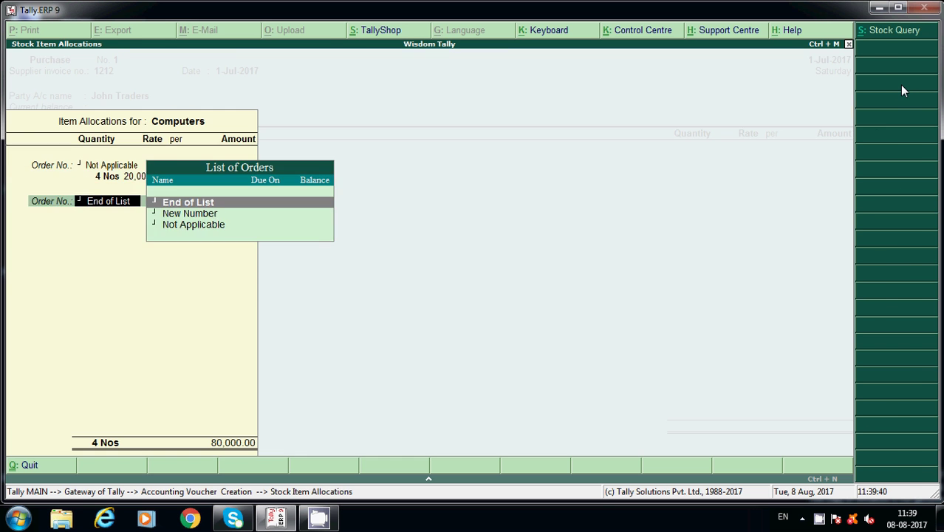
key(Return)
key(Return)
End the item list and add the CGST and SGST ledgers to the voucher with their amounts left blank.
text(Cs)
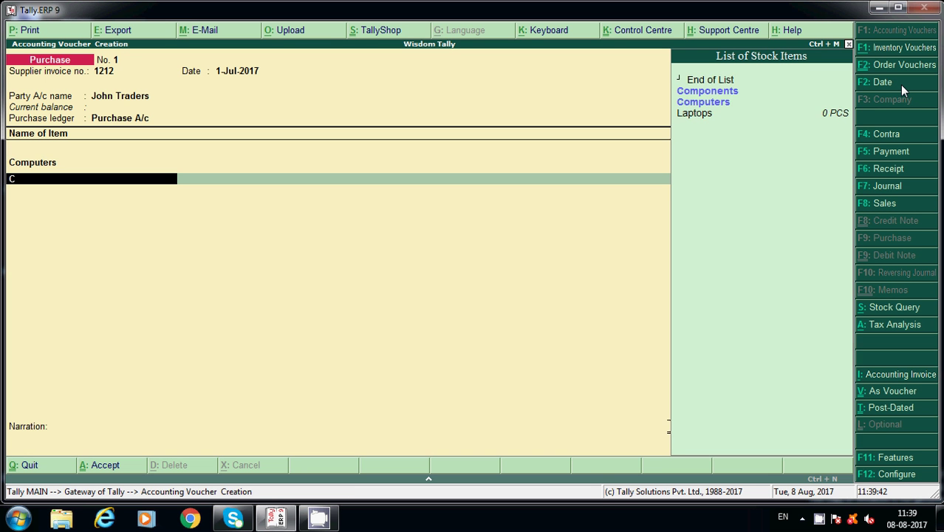
key(BackSpace)
key(BackSpace)
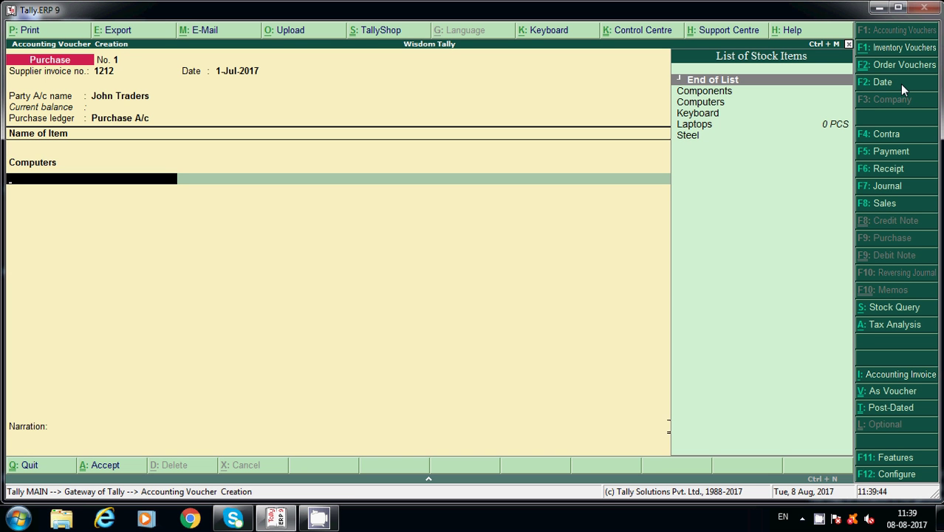
key(Return)
text(c)
key(Return)
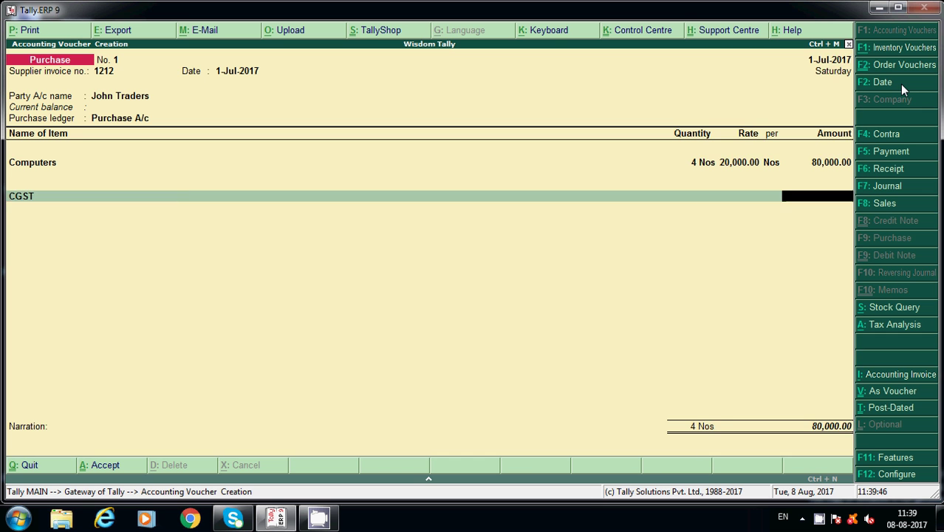
key(Return)
text(Sg)
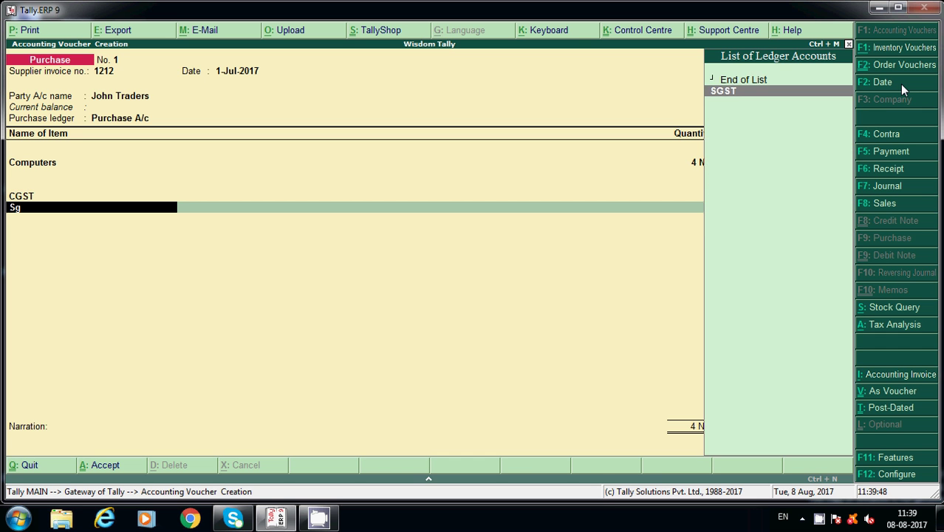
key(Return)
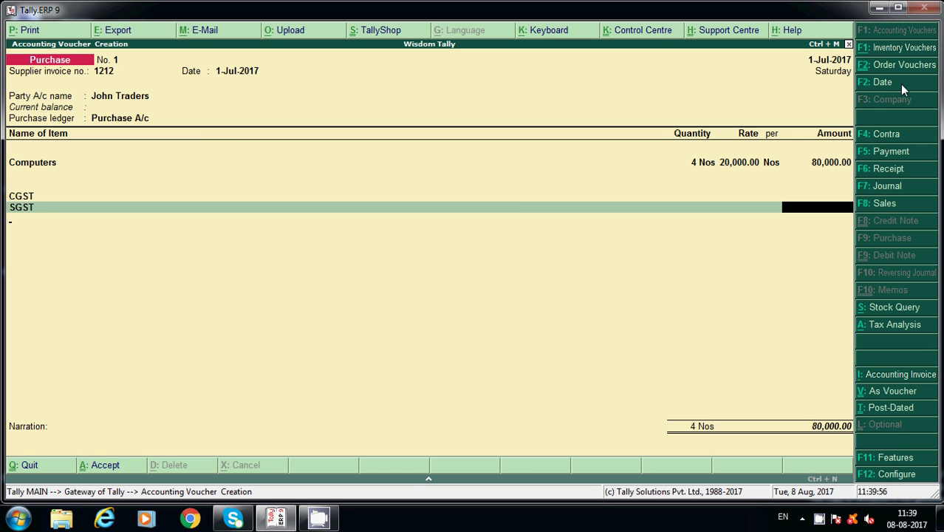
key(Return)
key(Return)
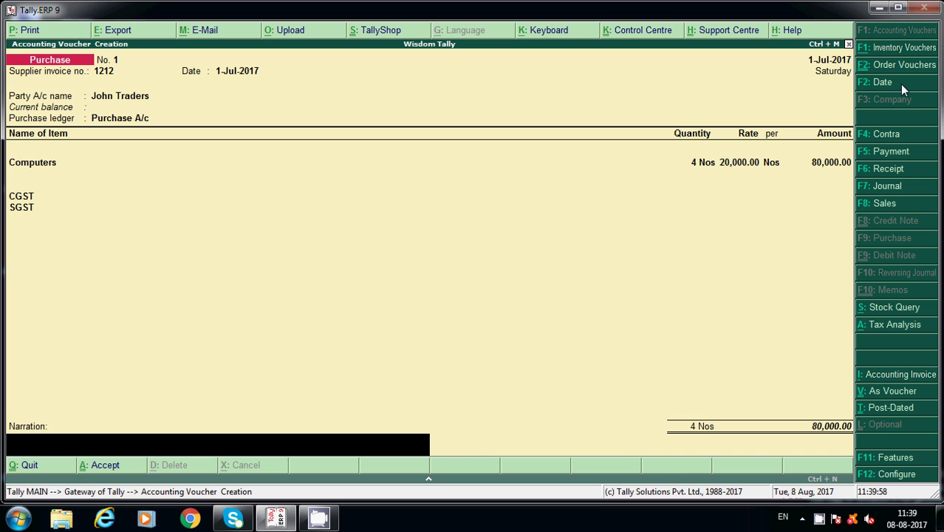
Examine the voucher's detailed tax analysis, including the Central Tax line for Computers.
click(905, 328)
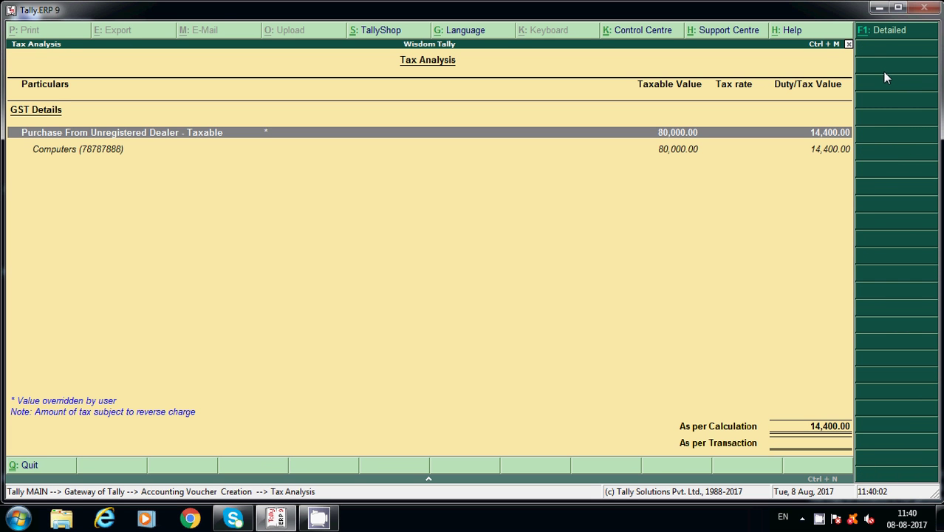
click(870, 37)
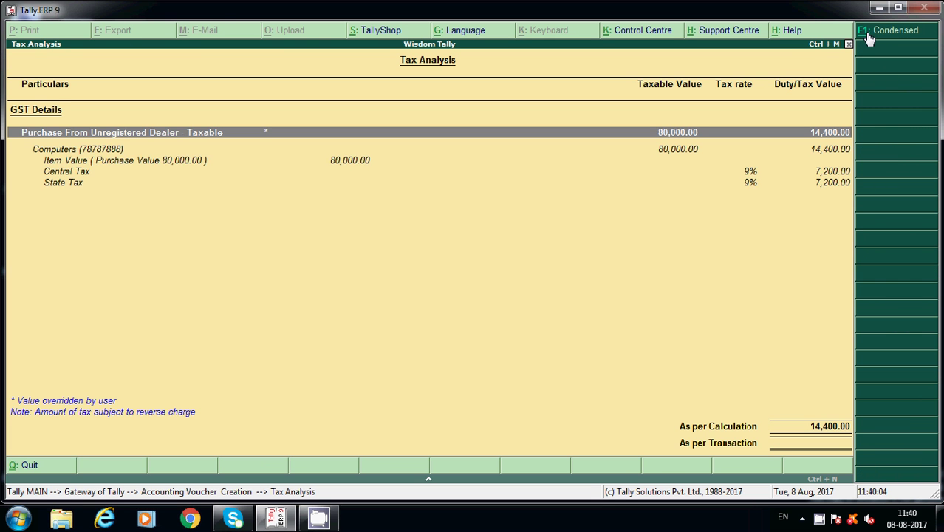
click(156, 175)
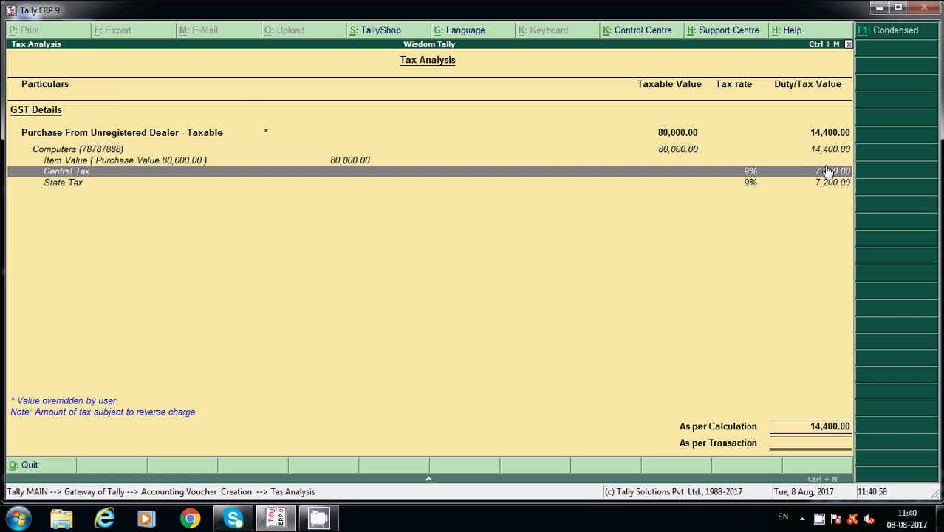
Close the tax analysis, save the computer purchase voucher without a narration, and leave voucher entry.
key(Escape)
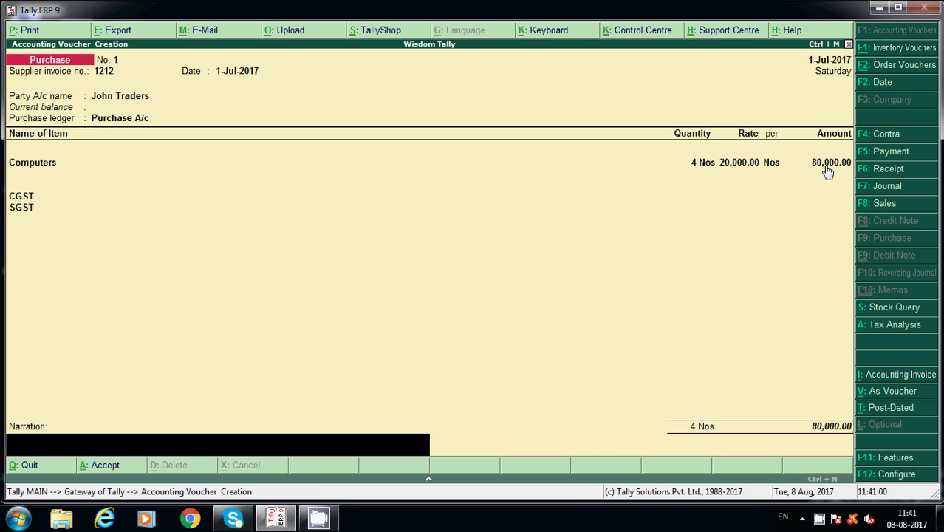
key(Return)
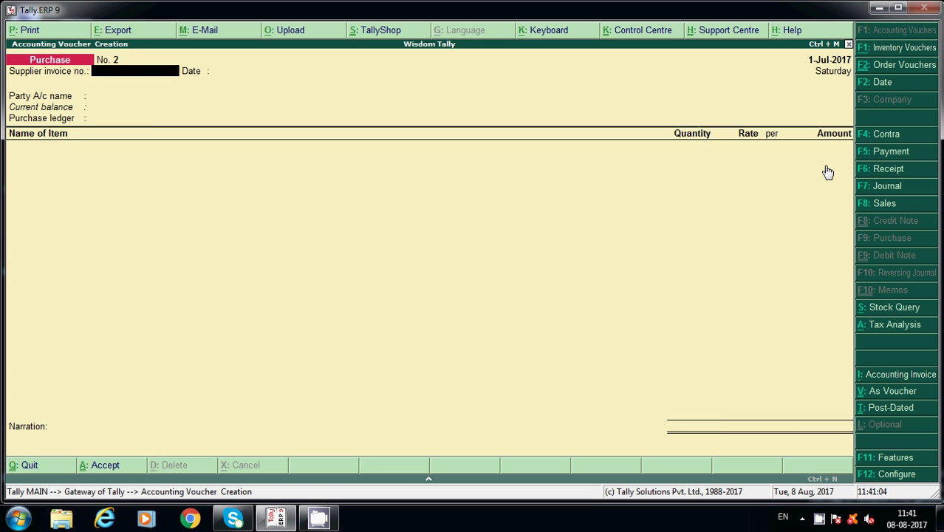
key(Escape)
key(y)
Examine the GSTR-2 report and its B2B Invoices voucher register for July 2017, and leave the GST reports.
key(d)
key(o)
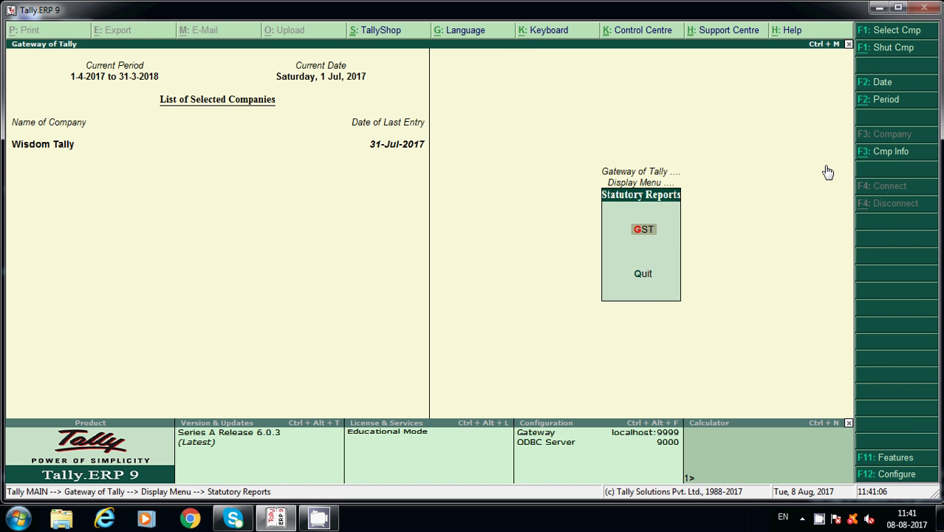
key(Return)
key(Return)
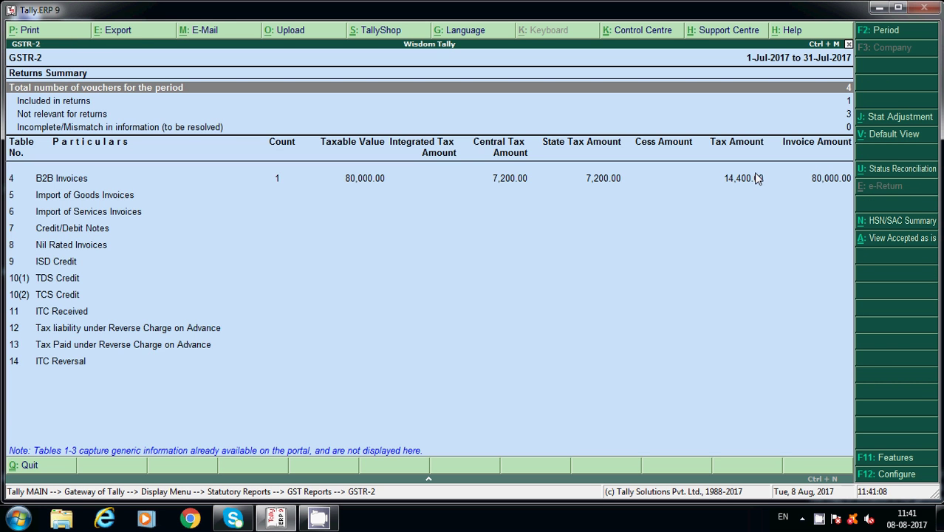
click(726, 182)
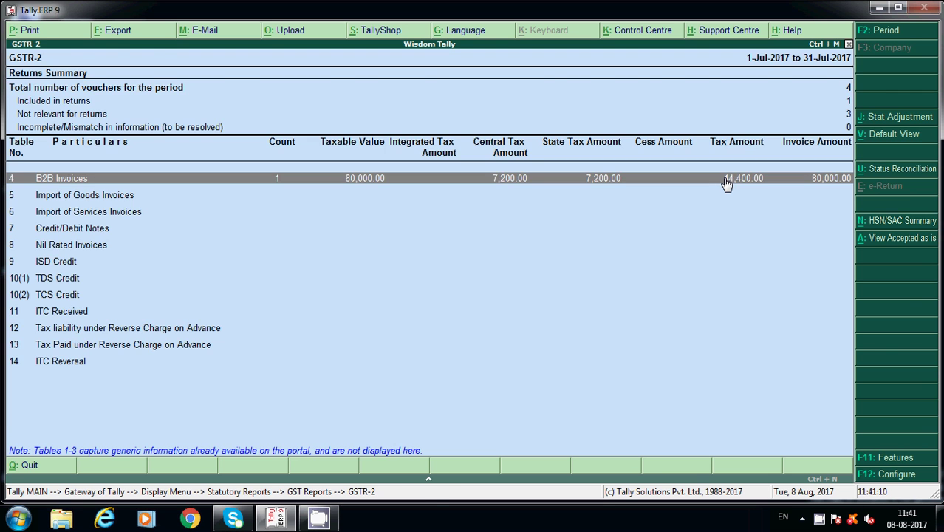
click(726, 183)
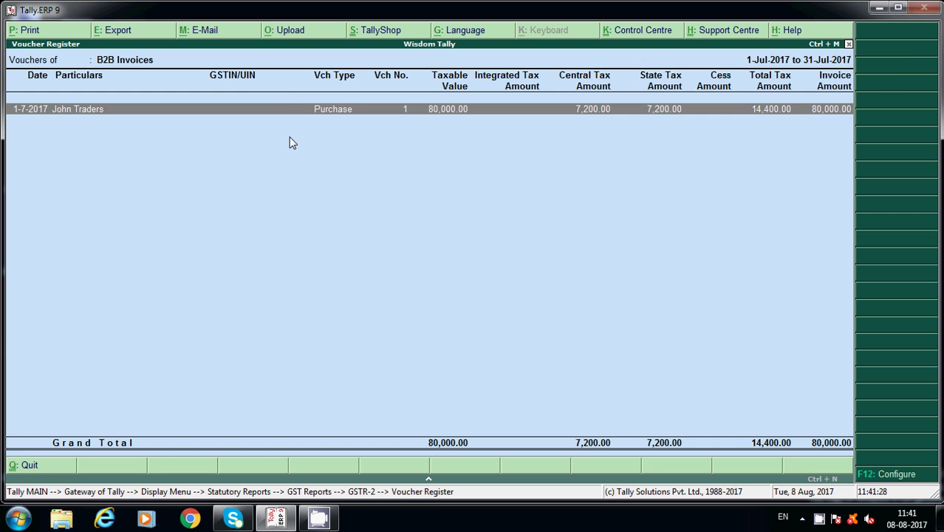
key(Escape)
key(Escape)
key(Escape)
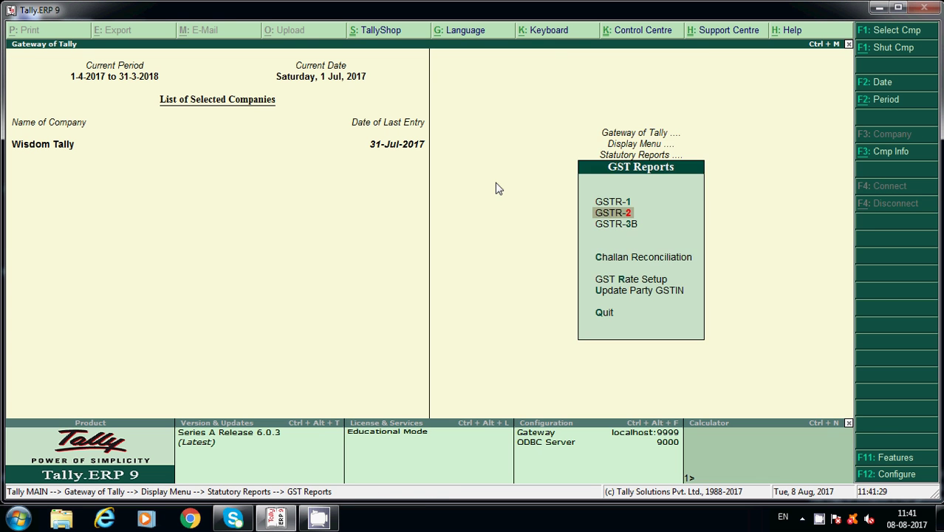
key(Escape)
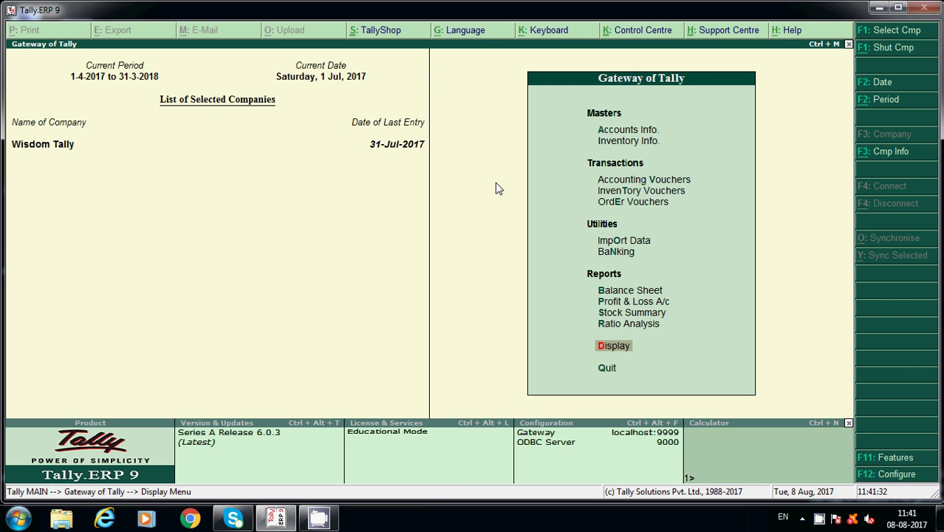
Start a new purchase voucher and accept its advanced configuration with expenses/fixed assets allowed for accounting allocations, leaving all other options as they are.
key(v)
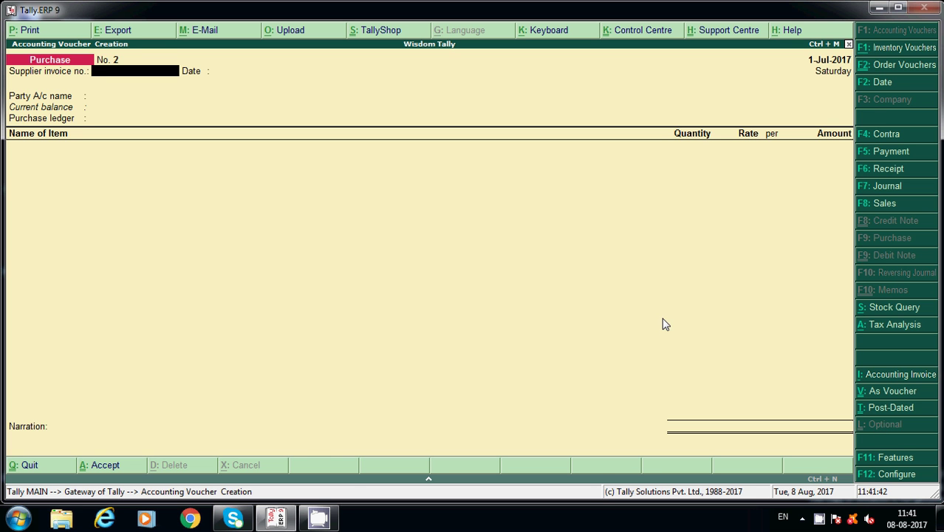
click(889, 477)
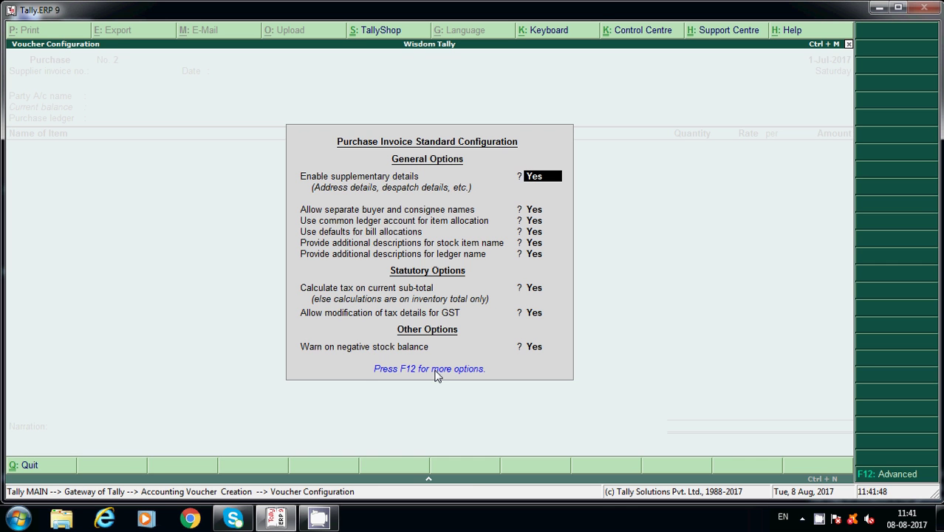
key(F12)
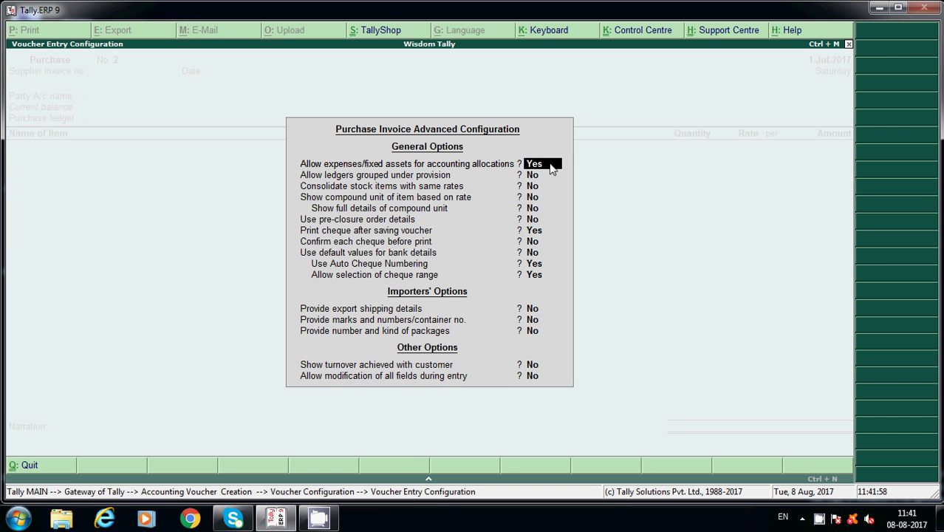
key(Return)
key(Return)
key(Return)
key(Return)
key(Return)
key(Return)
key(Return)
key(Return)
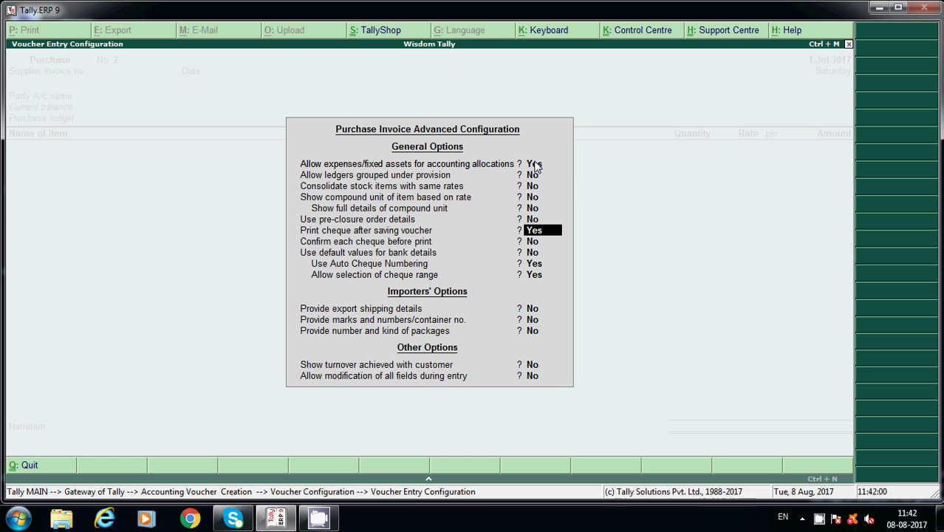
key(Return)
key(Return)
key(Return)
key(Return)
key(Return)
key(Return)
key(Return)
key(Return)
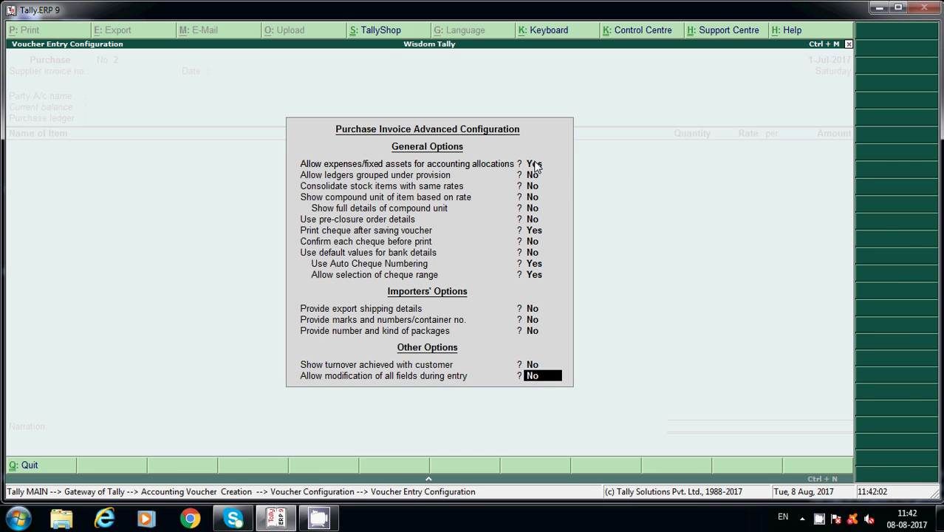
key(ctrl+a)
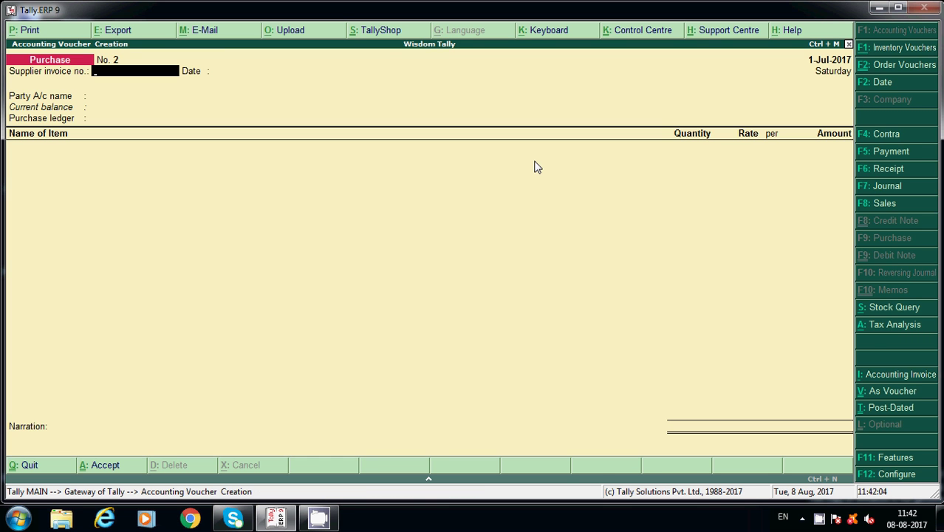
Switch the purchase voucher to accounting invoice mode and enter supplier invoice number 11\ with its default date.
click(900, 376)
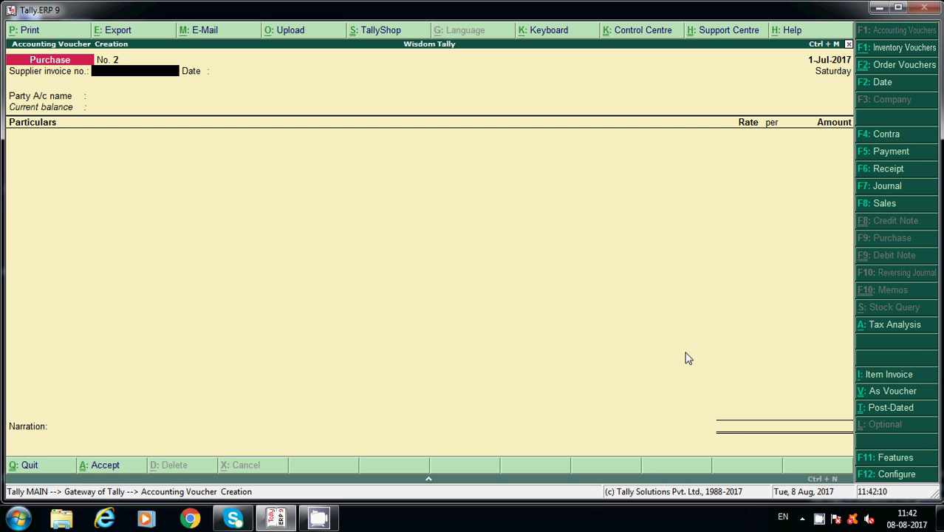
text(\)
key(Return)
key(Return)
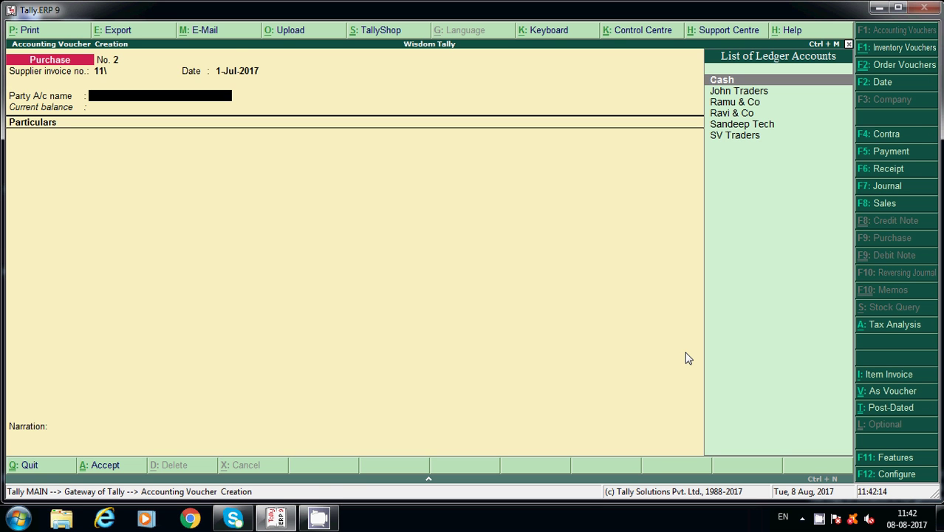
Create a party ledger named GS Stores under Sundry Creditors, without bill-by-bill balances and with India as the country.
key(alt+c)
text(G)
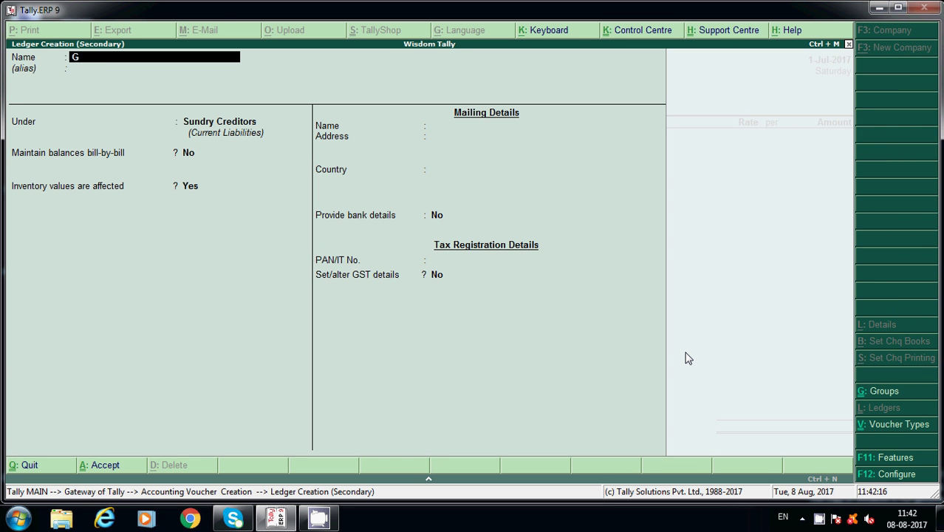
text(S Stores)
key(Return)
key(Return)
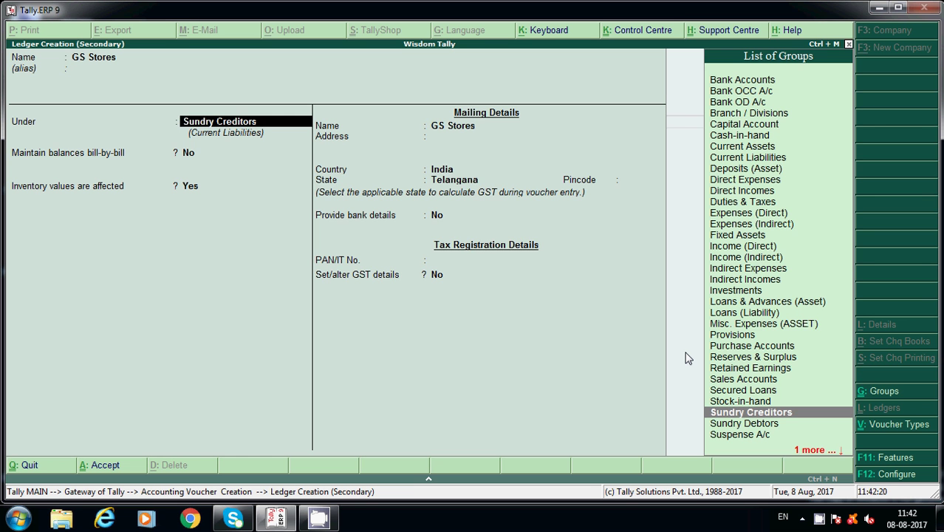
key(Return)
key(Return)
key(Return)
key(Return)
key(Return)
key(Return)
key(Return)
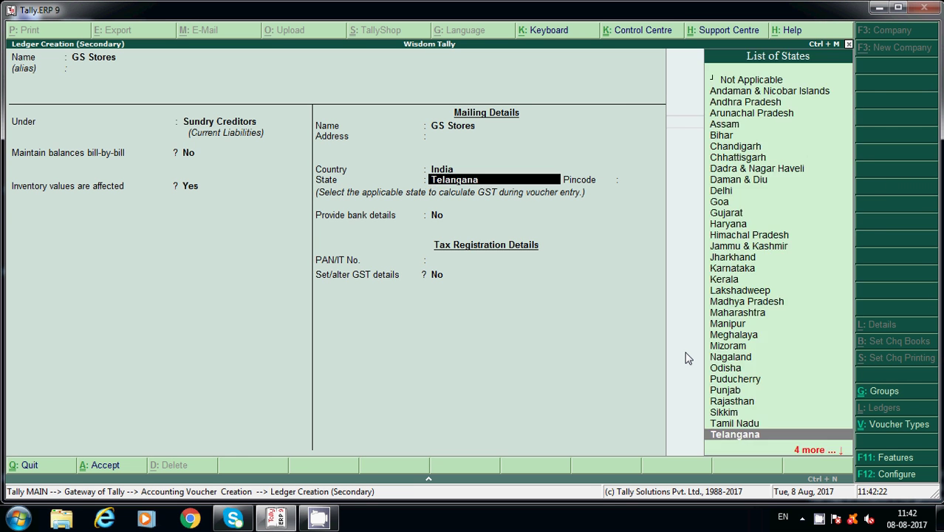
Keep Telangana as the ledger's state, turn on Set/alter GST details, complete the GST details, and accept the GS Stores ledger.
key(Return)
key(Return)
key(Return)
key(y)
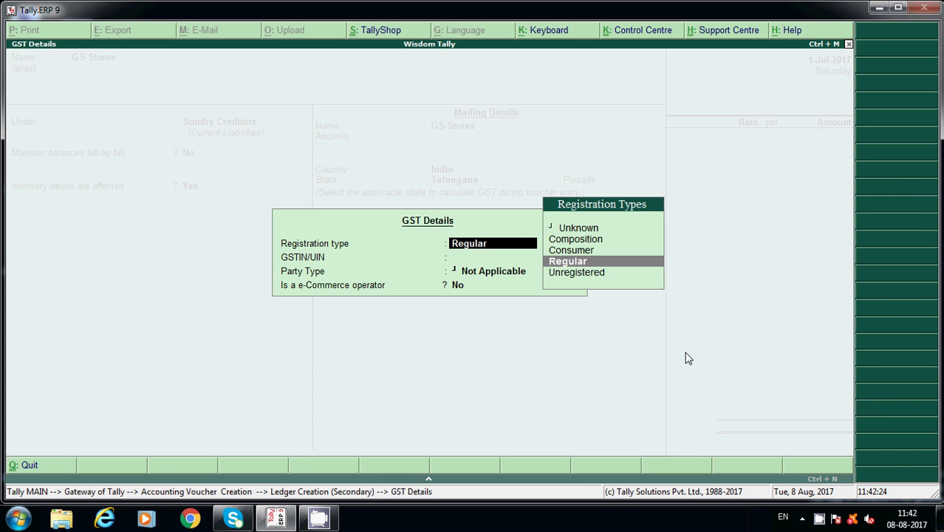
key(Return)
key(Return)
key(Return)
key(Return)
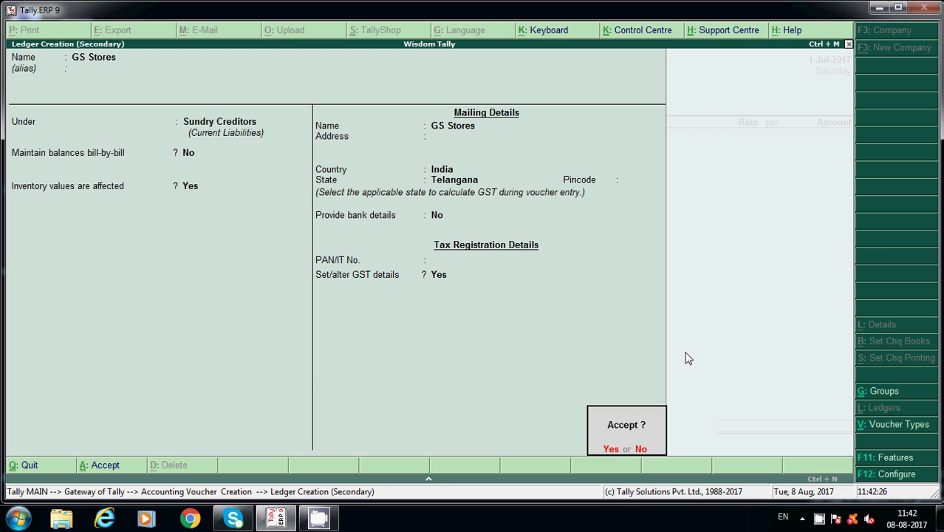
key(y)
Use GS Stores as the voucher's party and accept its supplementary details to reach the particulars.
key(Return)
key(Return)
key(Return)
key(Return)
key(Return)
key(Return)
key(Return)
key(Return)
key(Return)
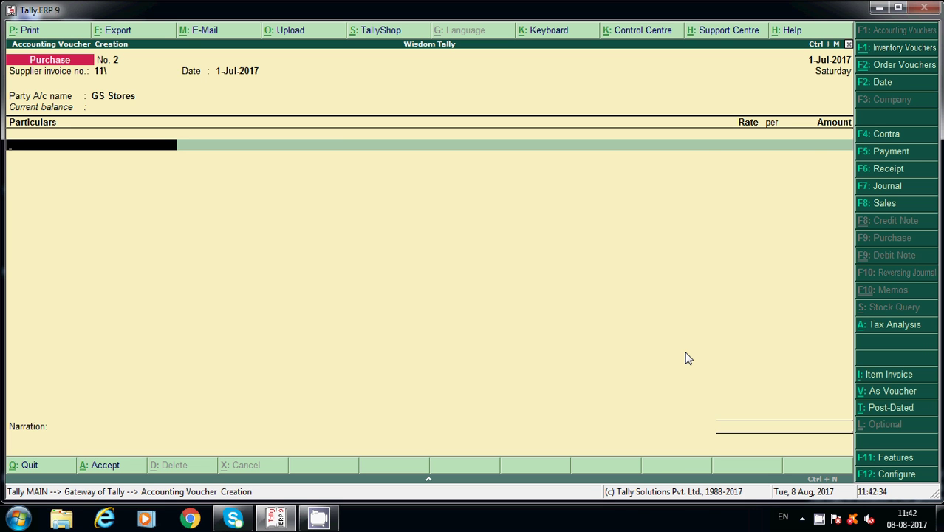
Add the Printing & Stationary ledger to the voucher particulars without a description.
text(St)
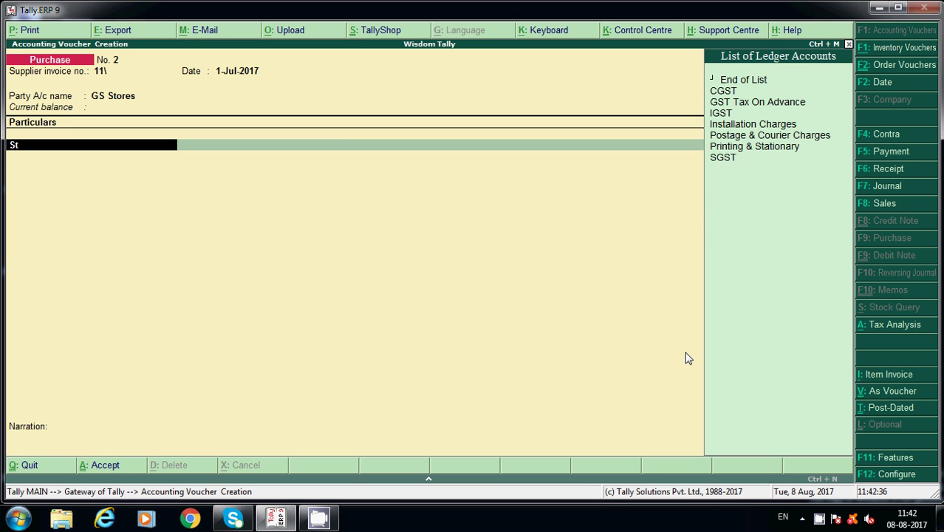
key(Down)
key(Down)
key(Down)
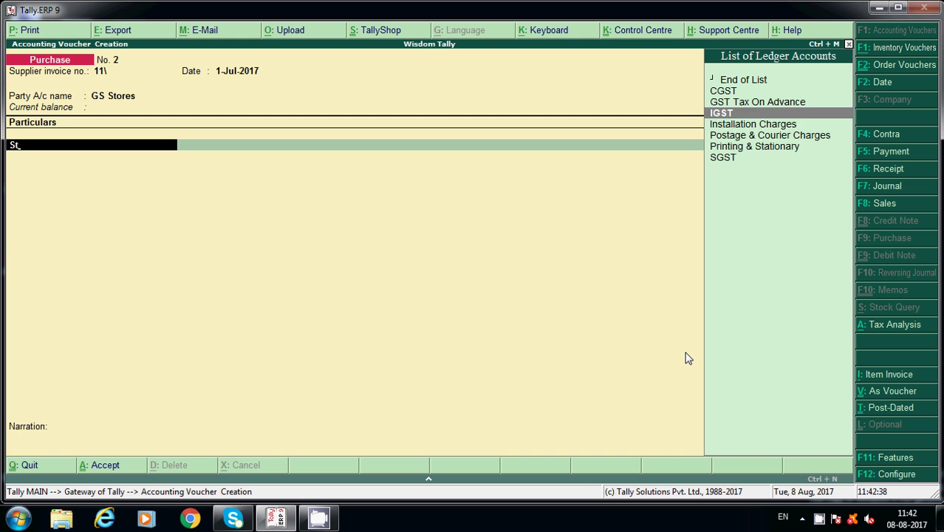
key(Down)
key(Down)
key(Down)
key(Return)
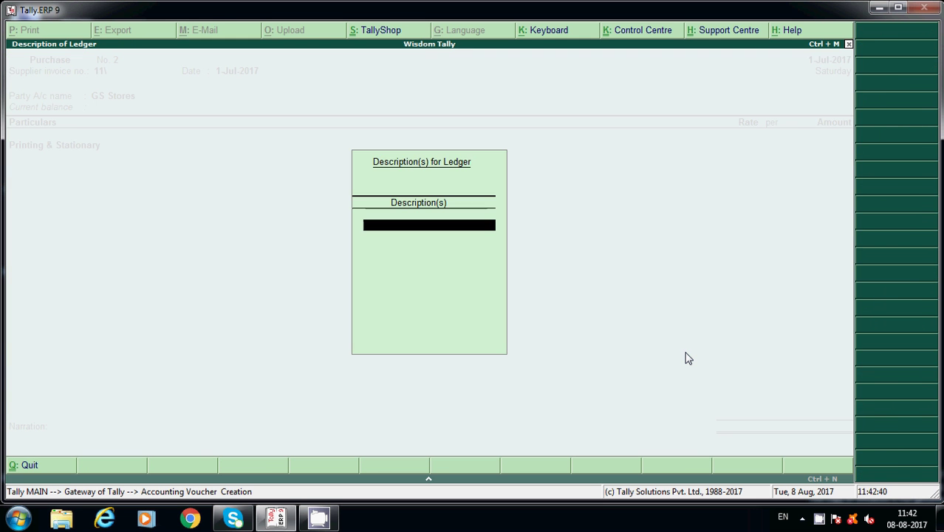
key(Return)
Open the Printing & Stationary ledger for alteration from the voucher and set Set/alter GST Details to Yes.
key(BackSpace)
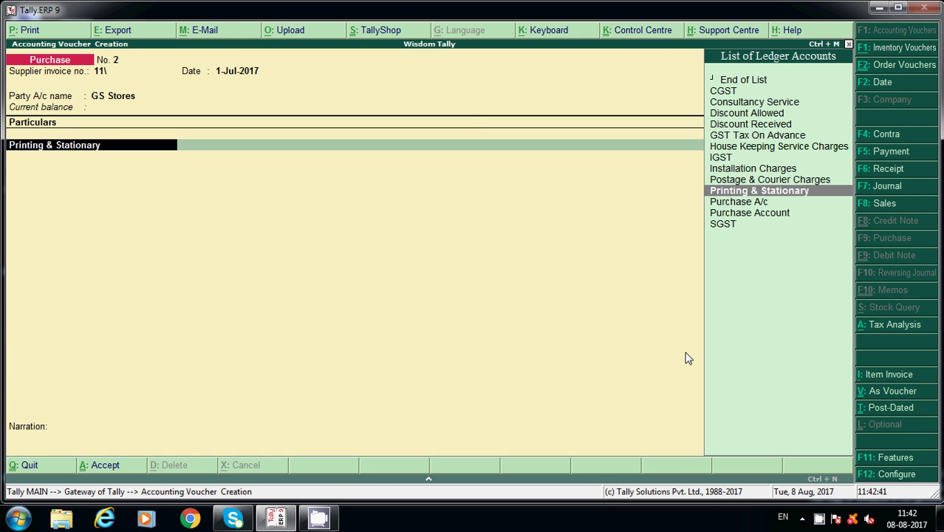
key(ctrl+Return)
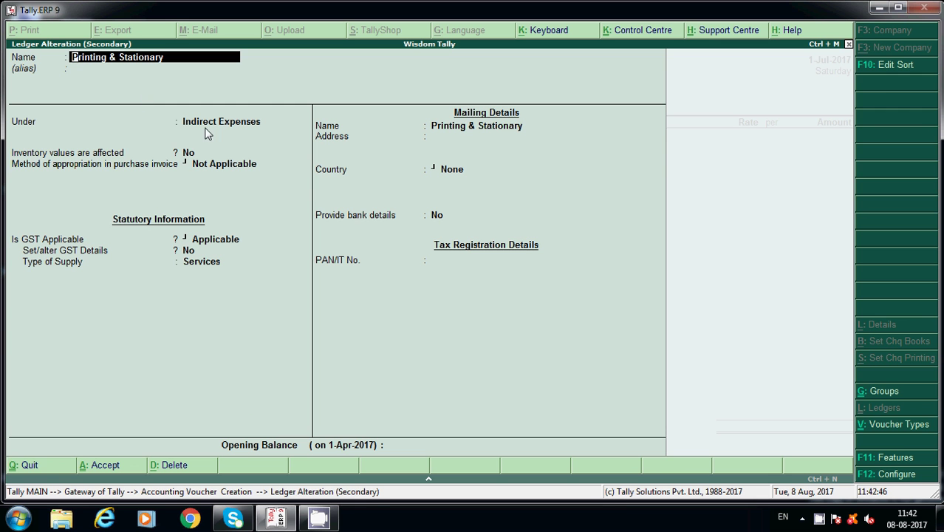
click(207, 238)
key(Return)
key(y)
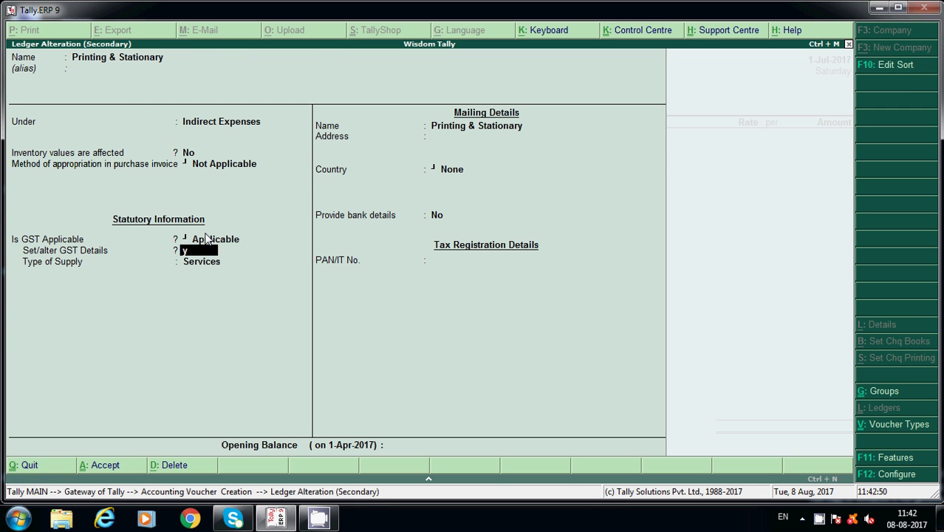
key(Return)
Keep the ledger's GST details as Purchase From Unregistered Dealer - Taxable at 12% integrated tax, and accept the Printing & Stationary ledger.
key(Return)
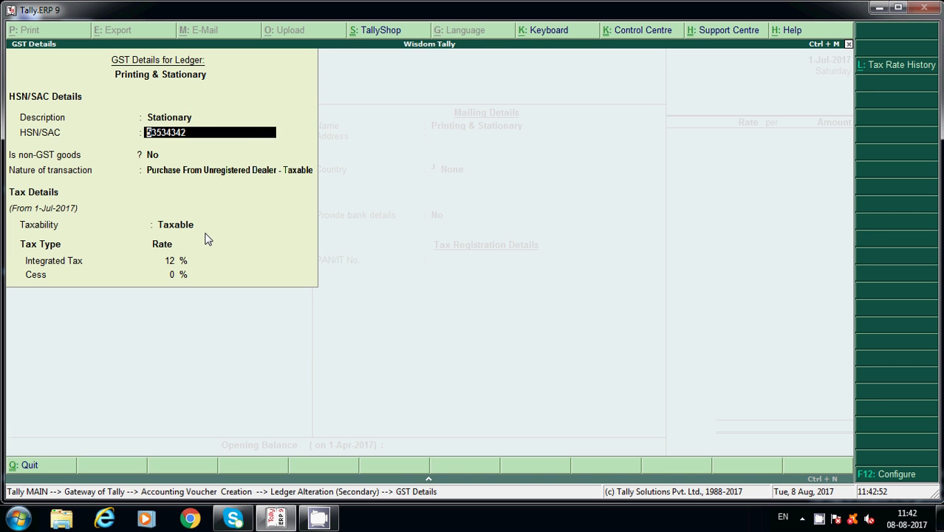
key(Return)
key(Return)
key(Return)
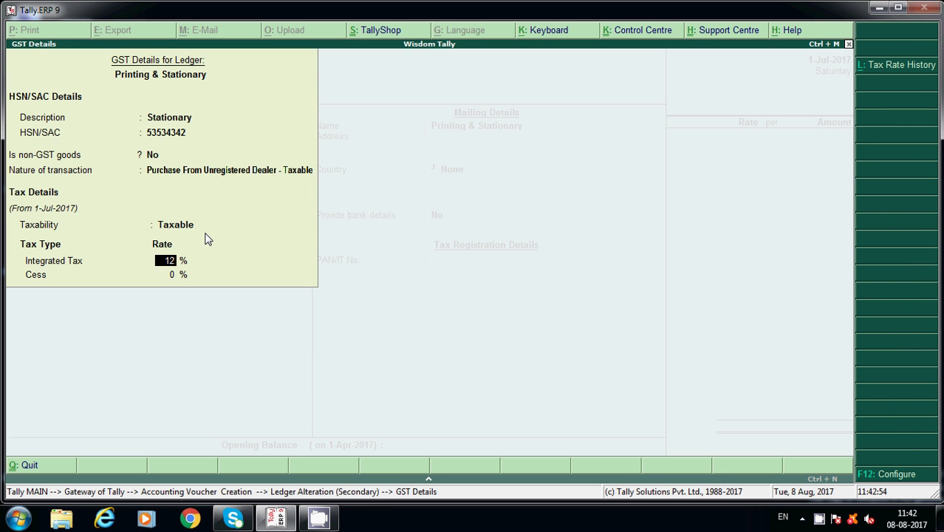
key(Return)
key(Return)
key(Return)
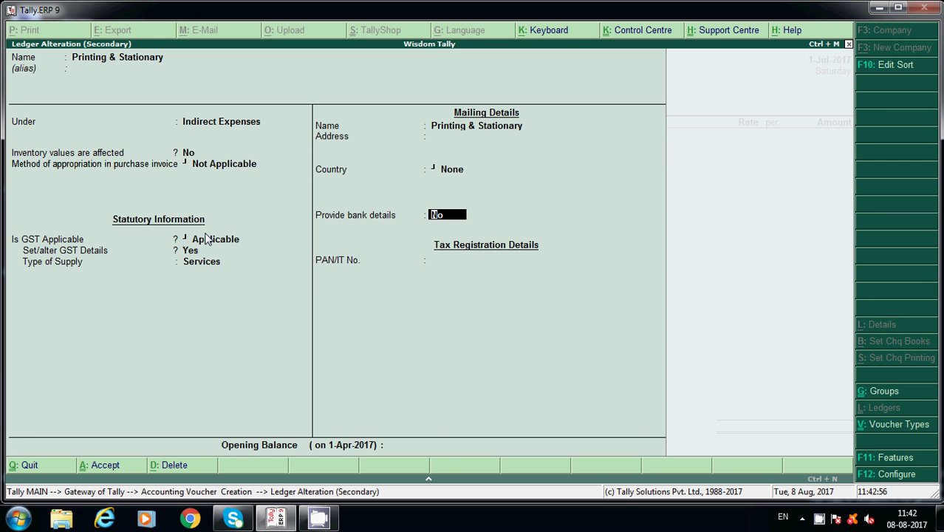
key(Return)
key(Return)
key(Return)
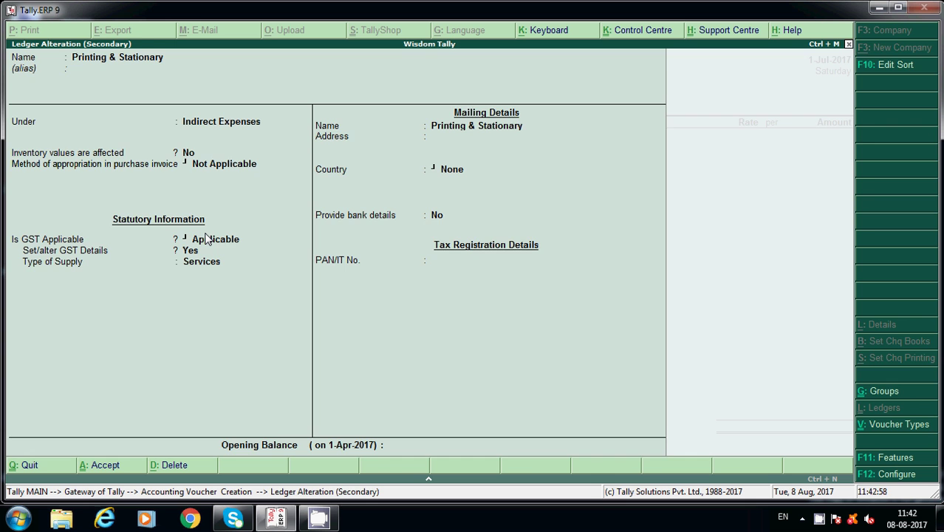
key(Return)
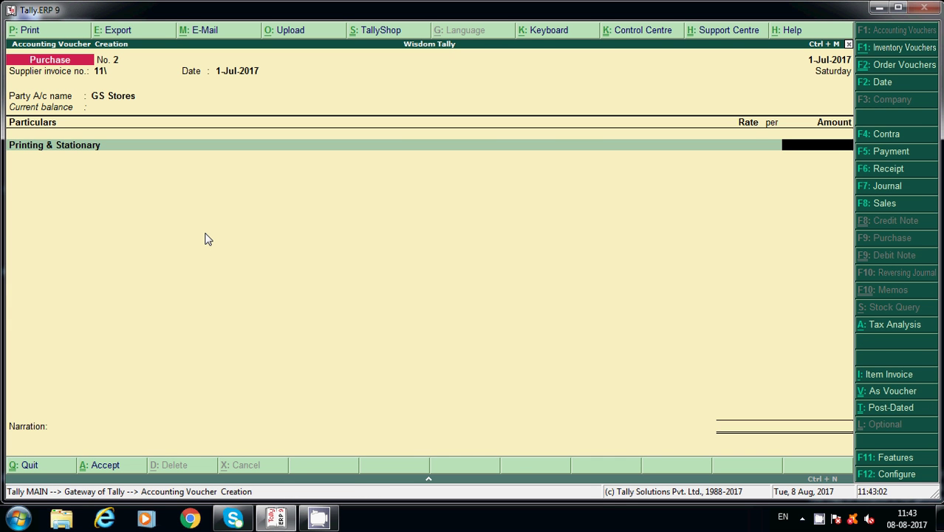
Enter an amount of 4000 for Printing & Stationary and choose a purchase nature of transaction as its tax classification.
text(4000)
key(Return)
text(pu)
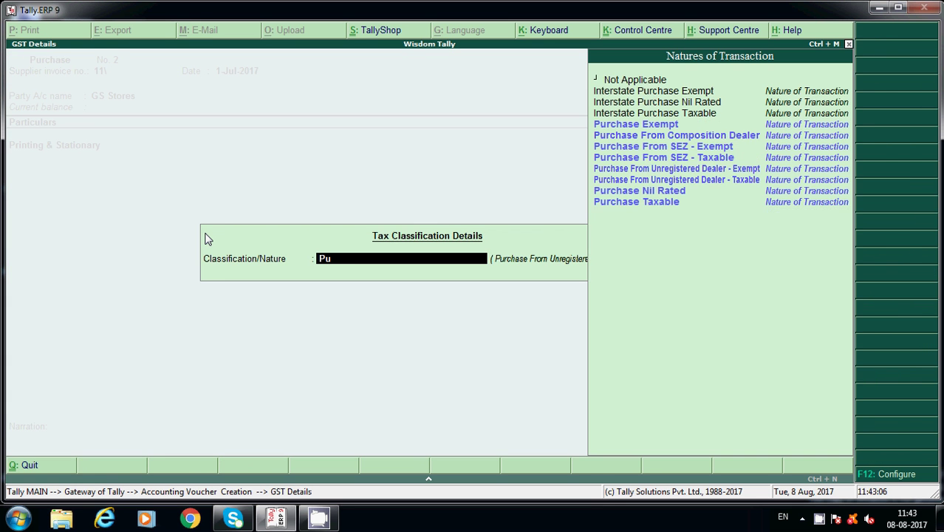
key(Return)
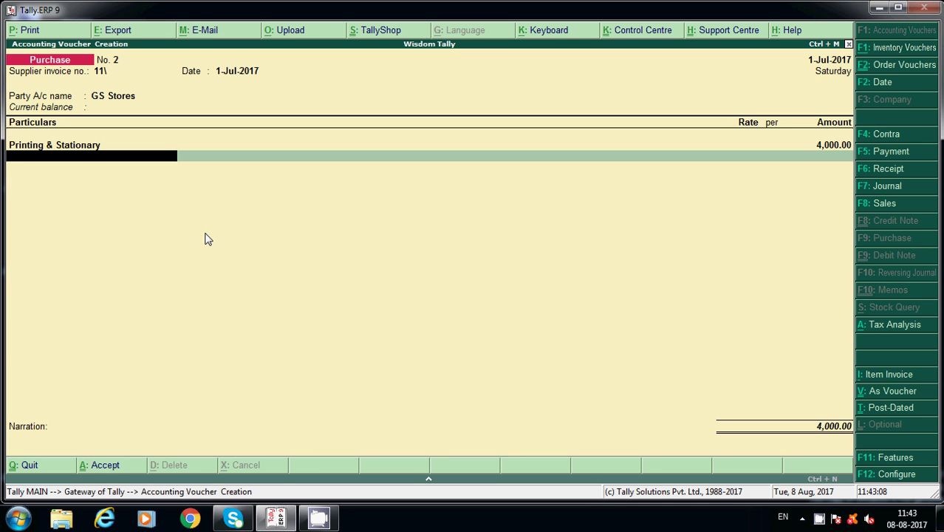
Add the CGST and SGST ledgers below Printing & Stationary without amounts, and leave the particulars for the narration.
text(C)
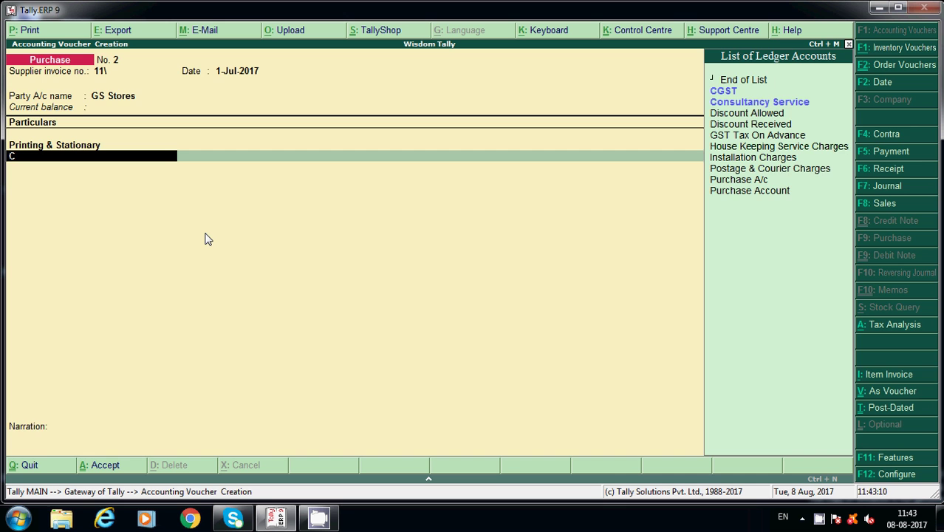
key(Return)
key(Return)
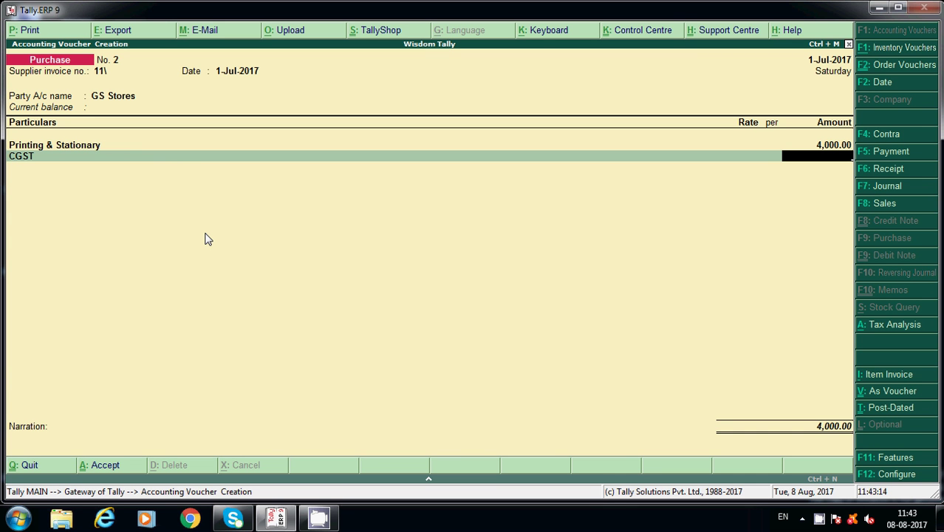
key(Return)
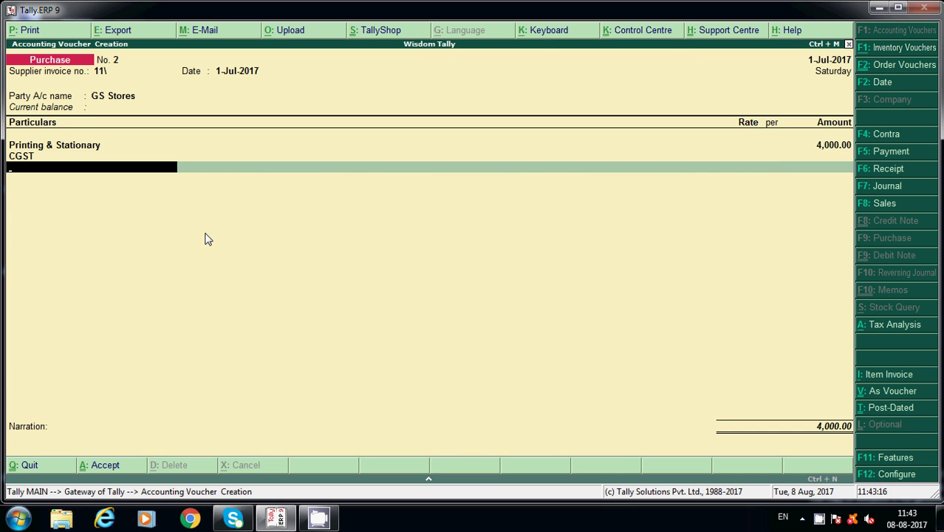
text(Sg)
key(Return)
key(Return)
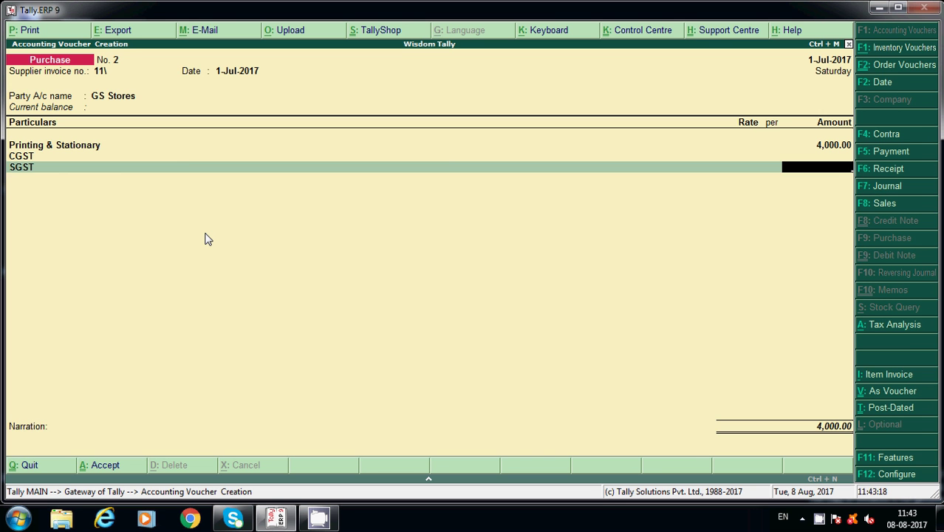
key(Return)
key(Return)
key(Return)
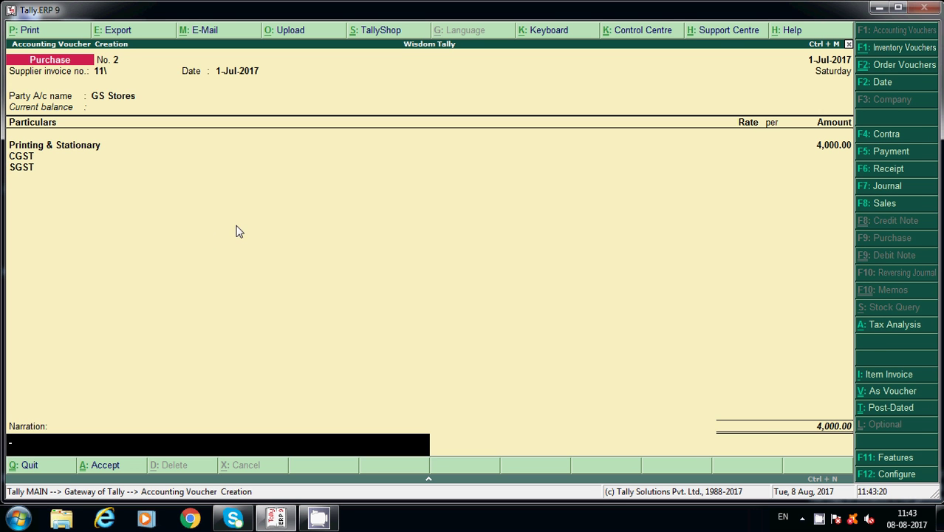
Check the detailed tax analysis of the Printing & Stationary purchase, and accept the voucher.
click(903, 325)
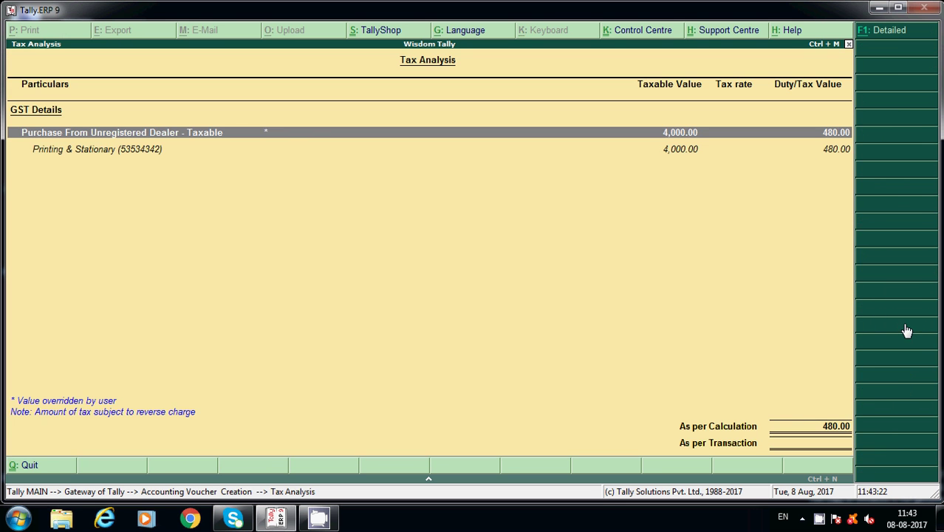
click(874, 33)
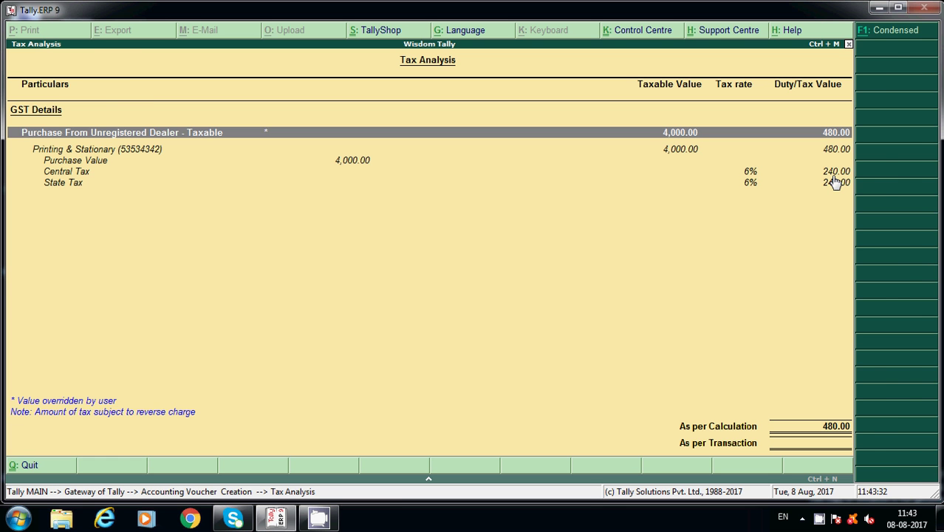
key(Escape)
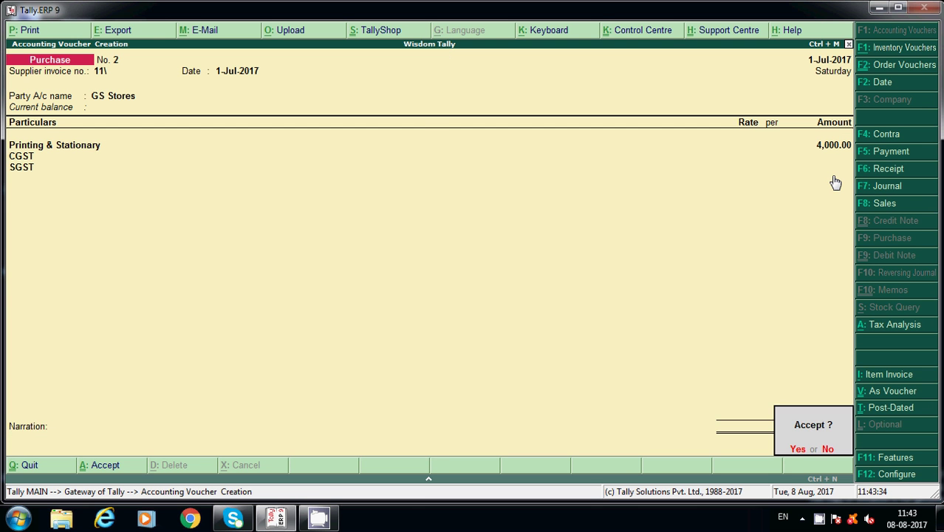
key(Escape)
key(ctrl+a)
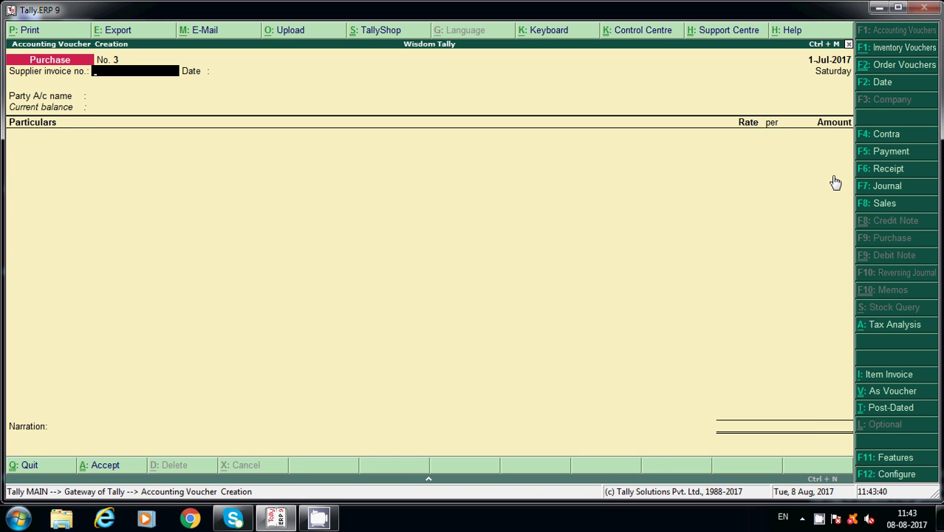
Enter 12 as the supplier invoice number of the new purchase voucher, keeping the date 1-Jul-2017.
text(12)
key(Return)
key(Return)
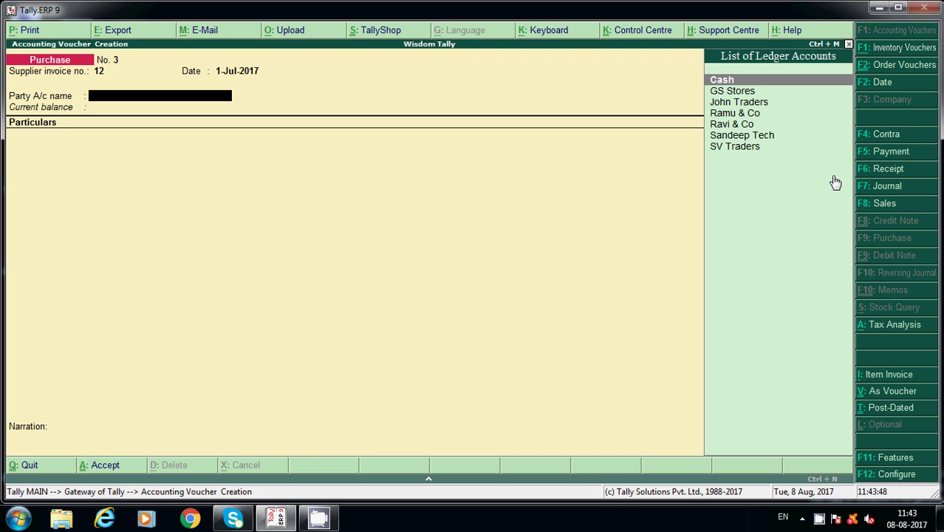
Create a party ledger named PL Services under Sundry Creditors from the voucher.
key(alt+c)
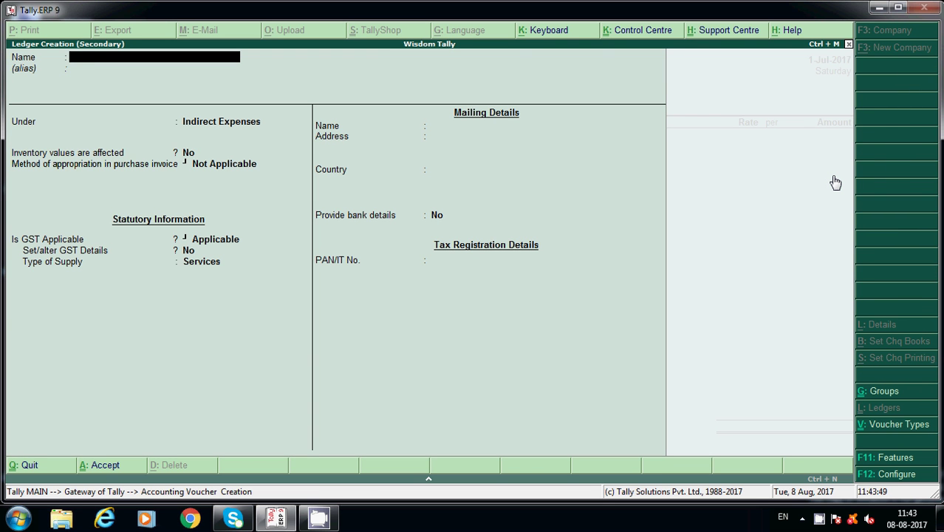
text(PL SE)
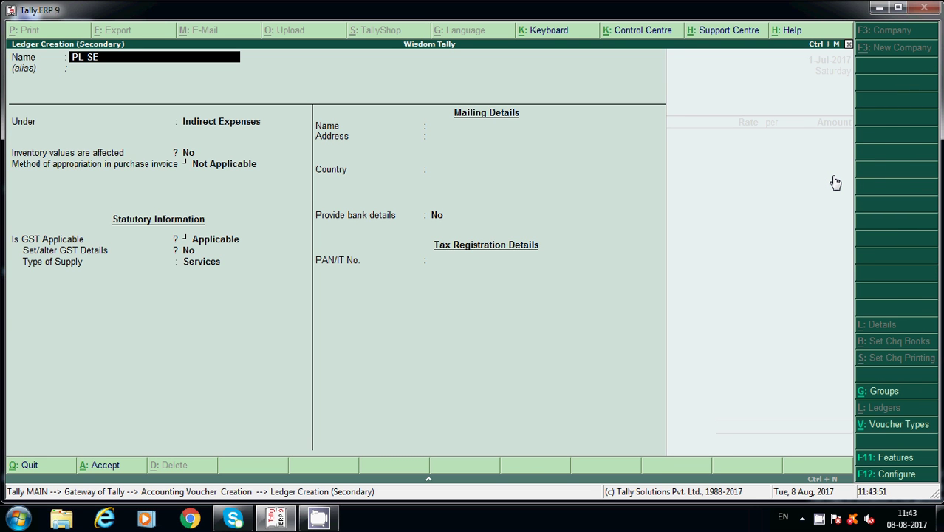
key(BackSpace)
text(ervicwesa)
key(BackSpace)
key(BackSpace)
key(BackSpace)
key(BackSpace)
text(es)
key(Return)
key(Return)
text(Su)
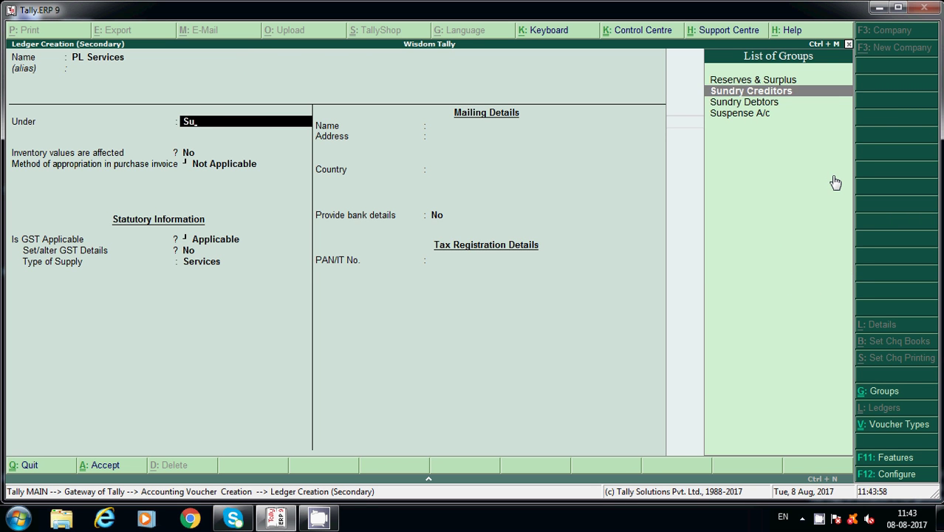
key(Return)
Keep Telangana as the PL Services state, set its GST registration type to Unregistered, and accept the ledger.
key(Return)
key(Return)
key(Return)
key(Return)
key(Return)
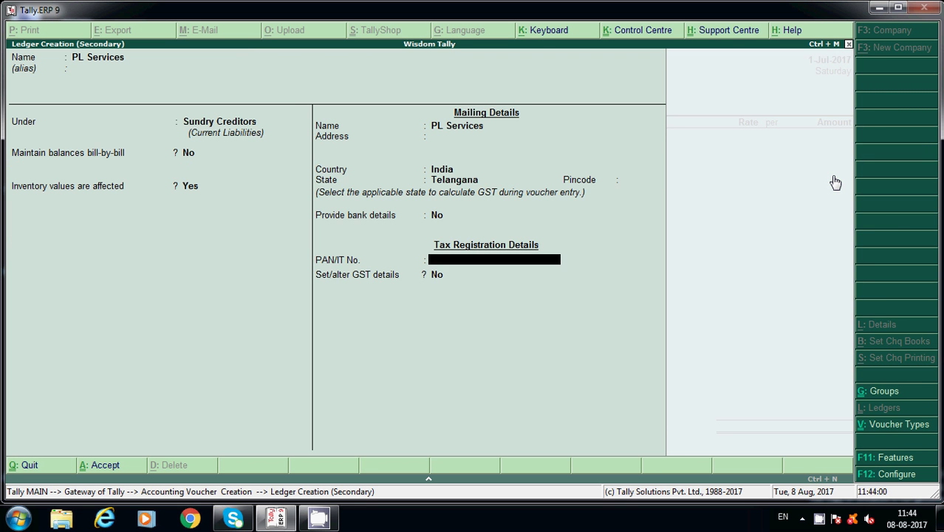
key(y)
key(Down)
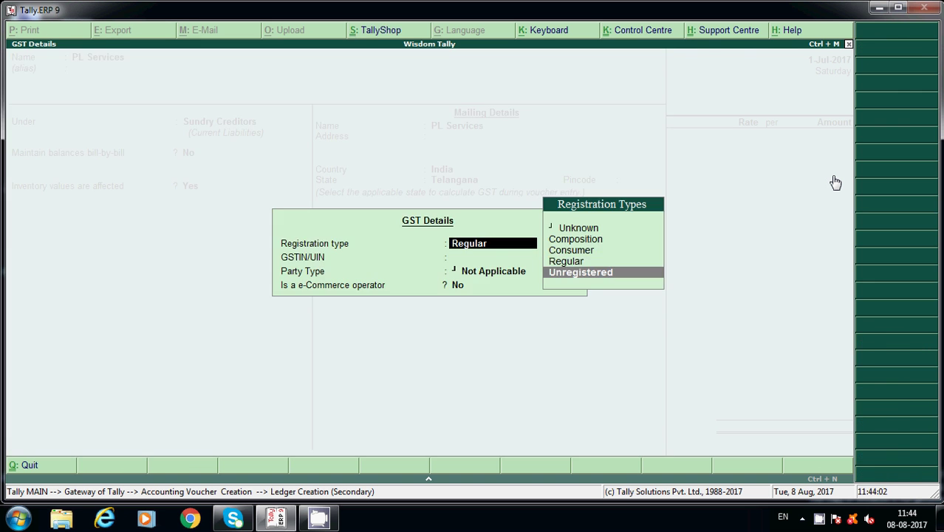
key(Return)
key(Escape)
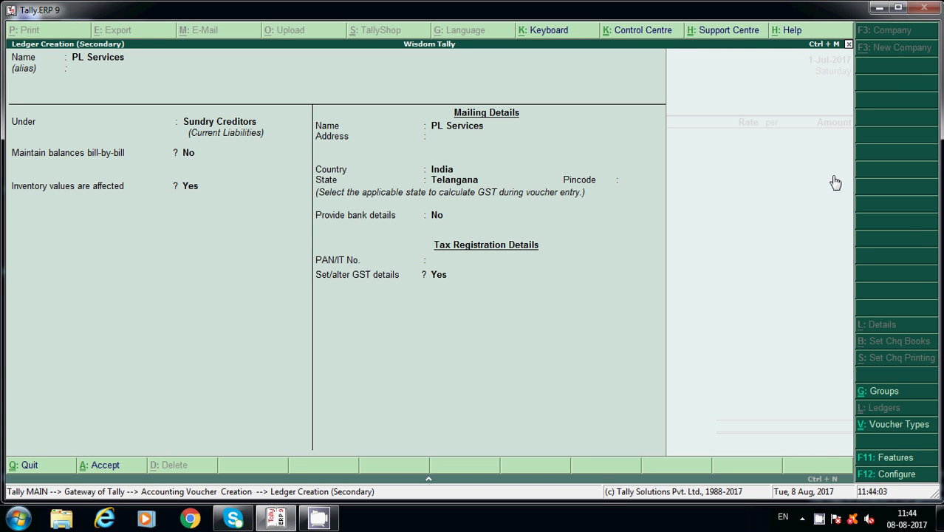
key(ctrl+a)
Accept the order and supplier details for PL Services without changes.
key(Return)
key(Return)
key(Return)
key(Return)
key(Return)
key(Return)
key(Return)
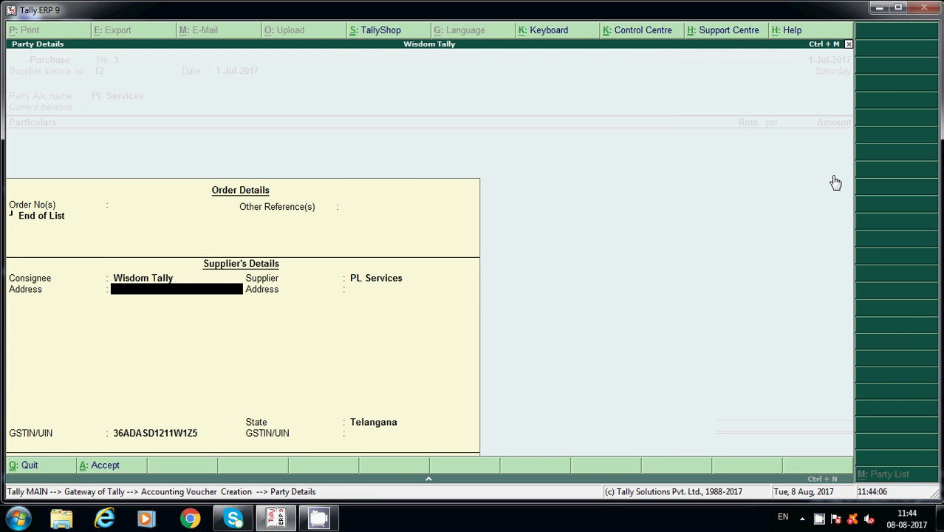
key(Return)
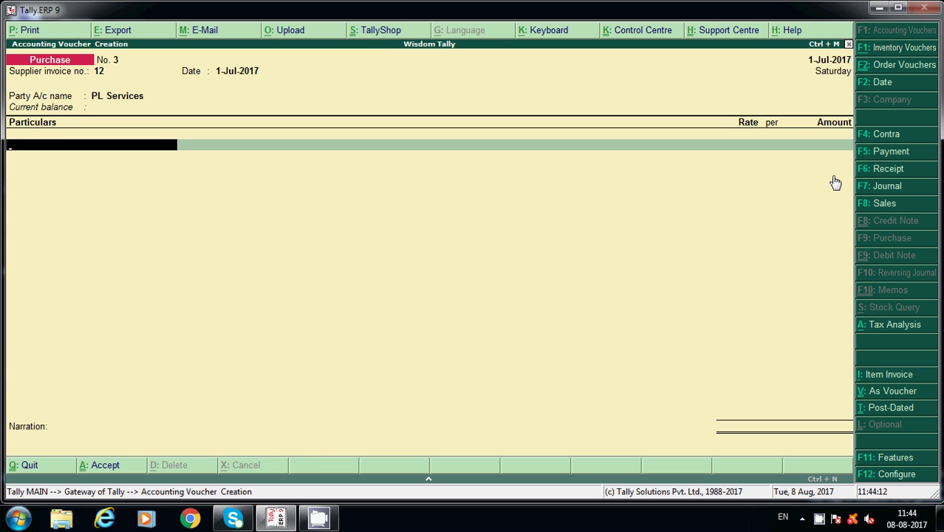
Add the House Keeping Service Charges ledger to the voucher particulars without a description, and return to its ledger selection.
text(Ho)
key(Return)
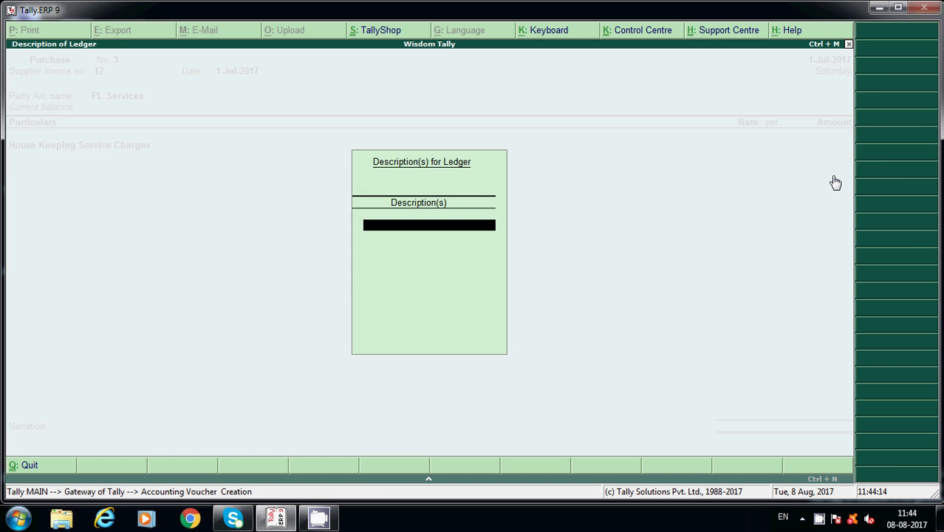
key(Return)
key(BackSpace)
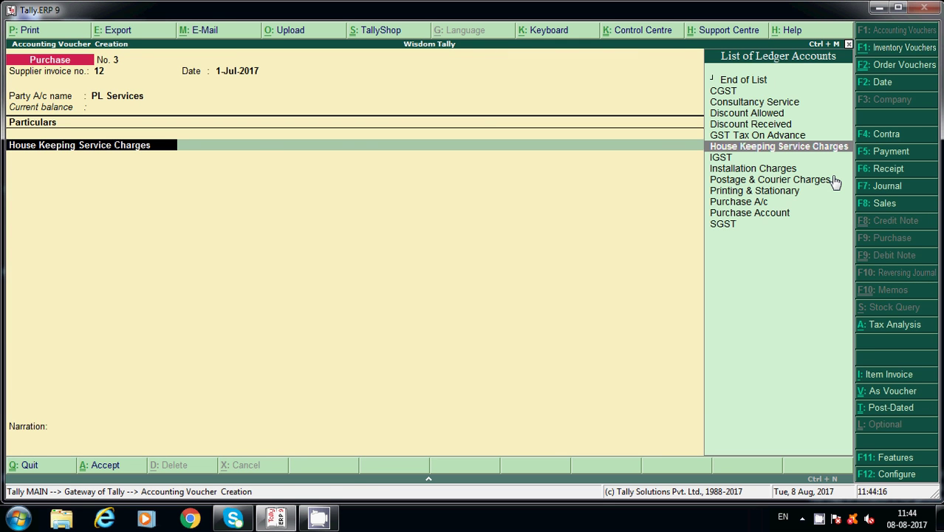
Open the House Keeping Service Charges ledger for alteration from the voucher and set Set/alter GST Details to Yes.
key(ctrl+Return)
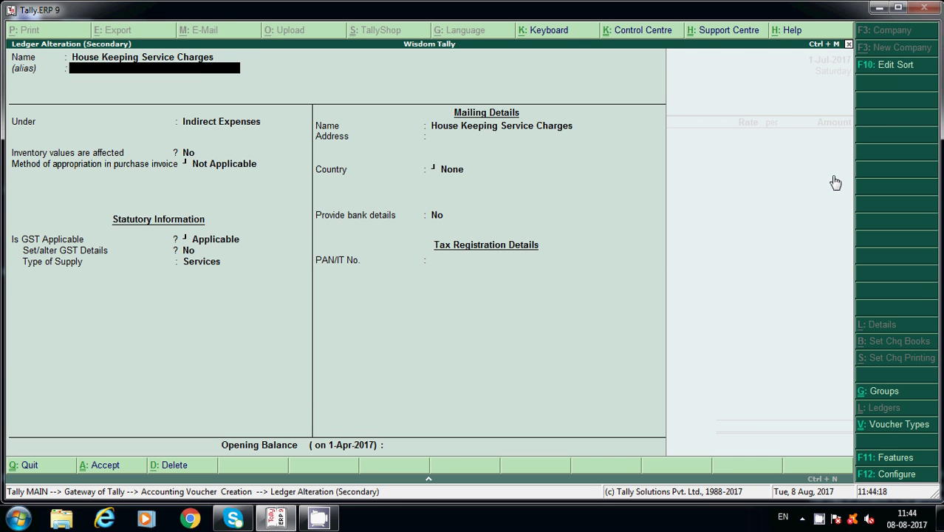
key(Return)
key(Return)
key(Return)
key(Return)
key(Return)
key(Return)
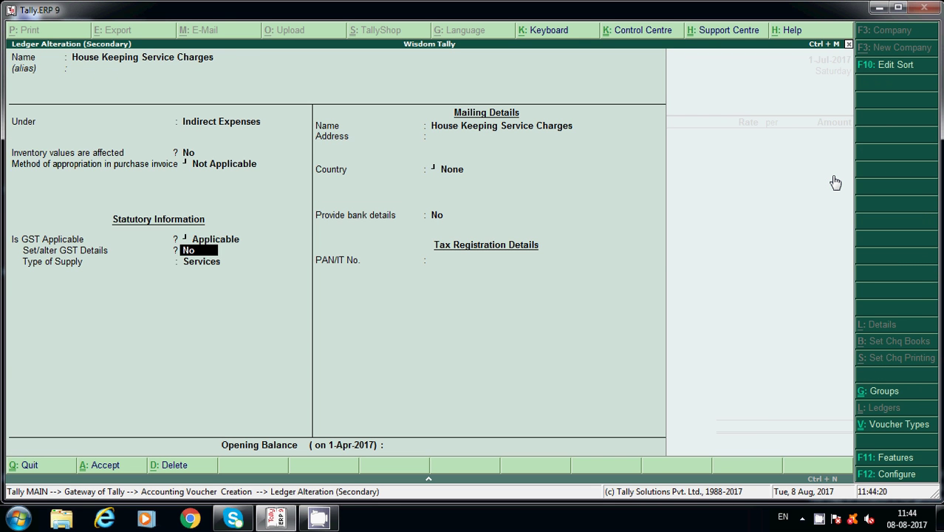
key(y)
key(Return)
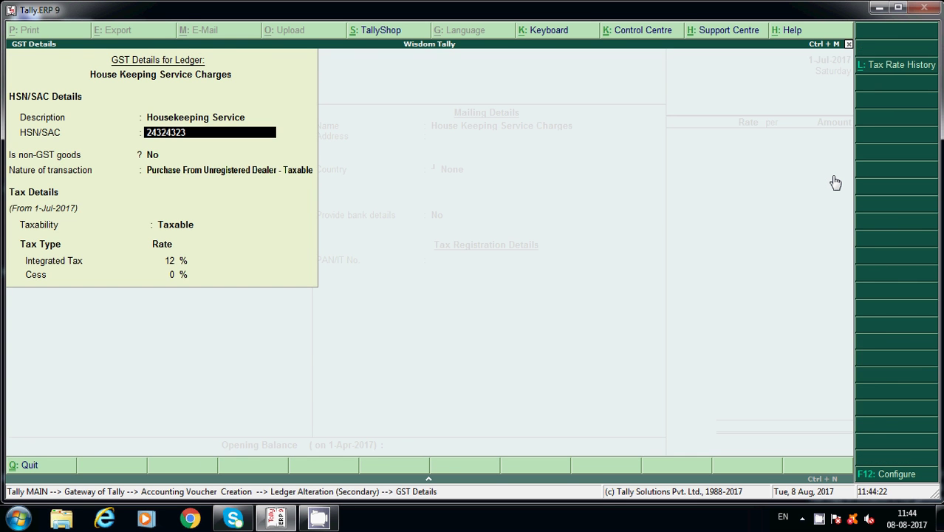
Keep the ledger's GST details as Purchase From Unregistered Dealer - Taxable at 12% integrated tax, and accept the House Keeping Service Charges ledger.
key(Return)
key(Return)
key(Return)
key(Return)
key(Return)
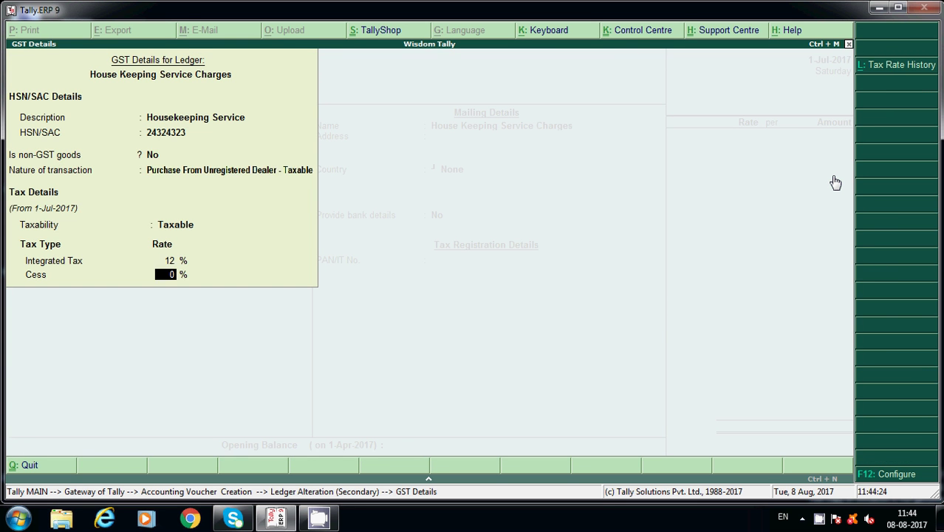
key(Return)
key(Return)
key(Return)
key(Return)
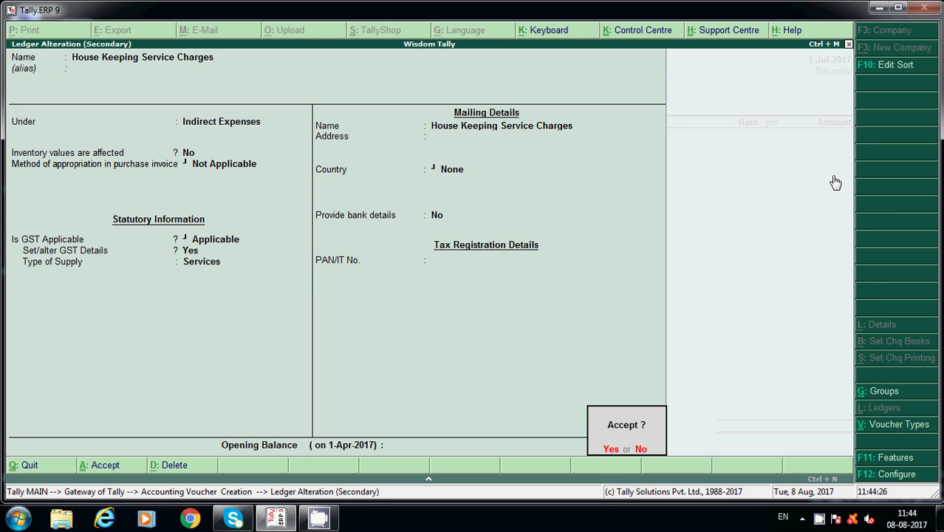
key(Return)
key(Return)
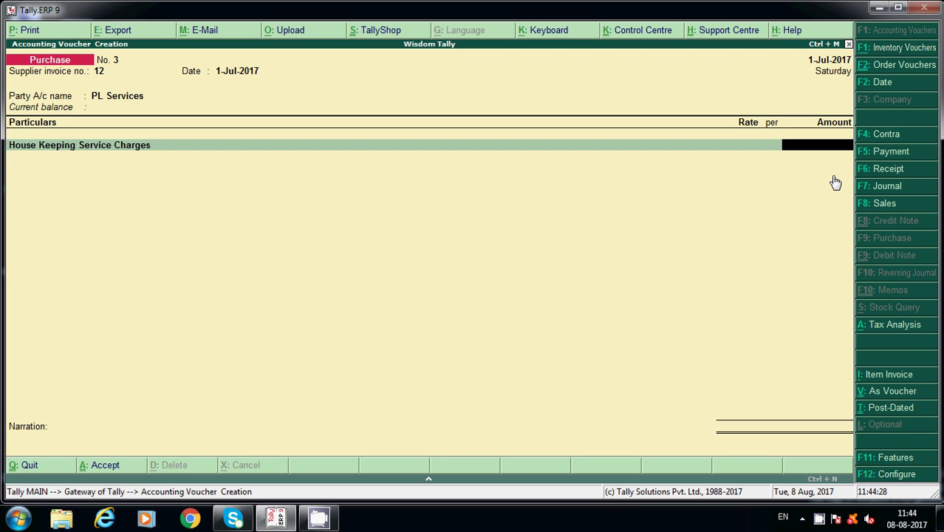
Enter an amount of 10000 for House Keeping Service Charges and classify it as Purchase From Unregistered Dealer - Taxable.
text(10000)
key(Return)
text(pu)
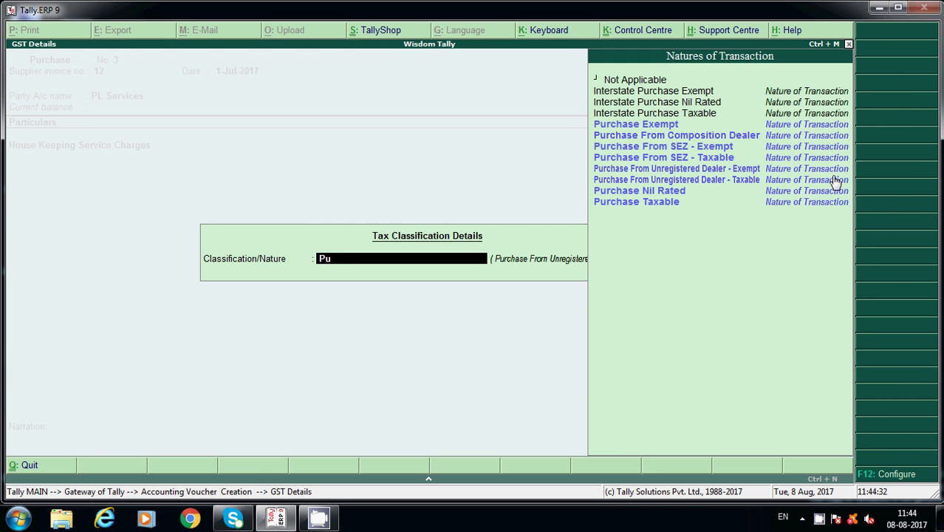
key(End)
key(Up)
key(Up)
key(Return)
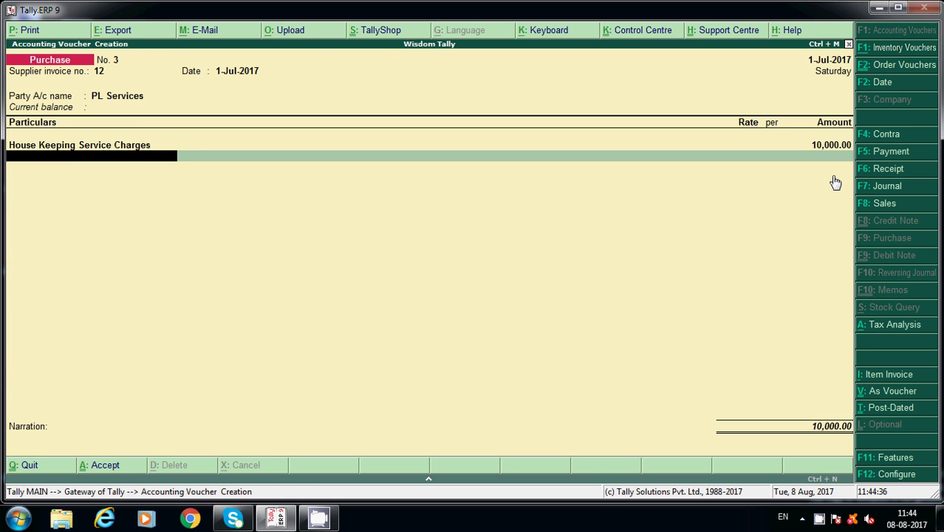
Add the CGST and SGST ledgers below House Keeping Service Charges without amounts, and leave the narration empty.
text(cg)
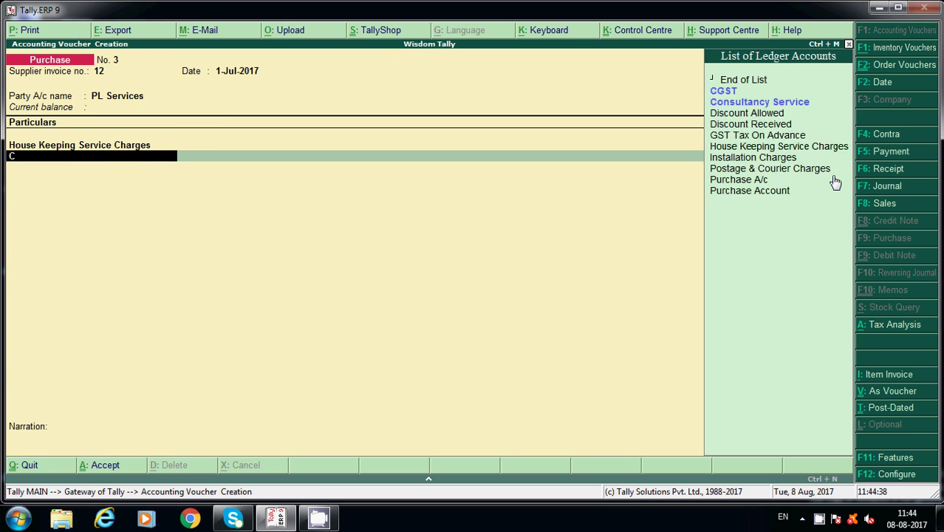
key(Return)
key(Return)
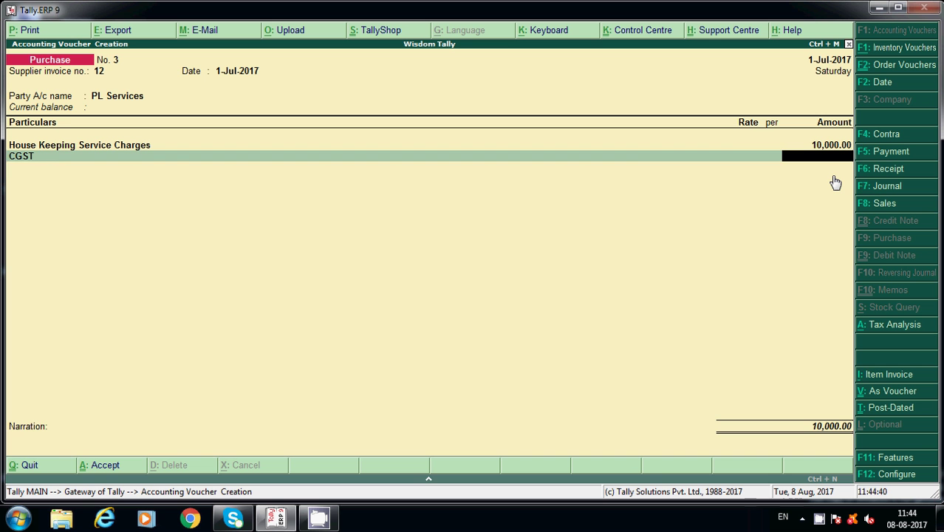
key(Return)
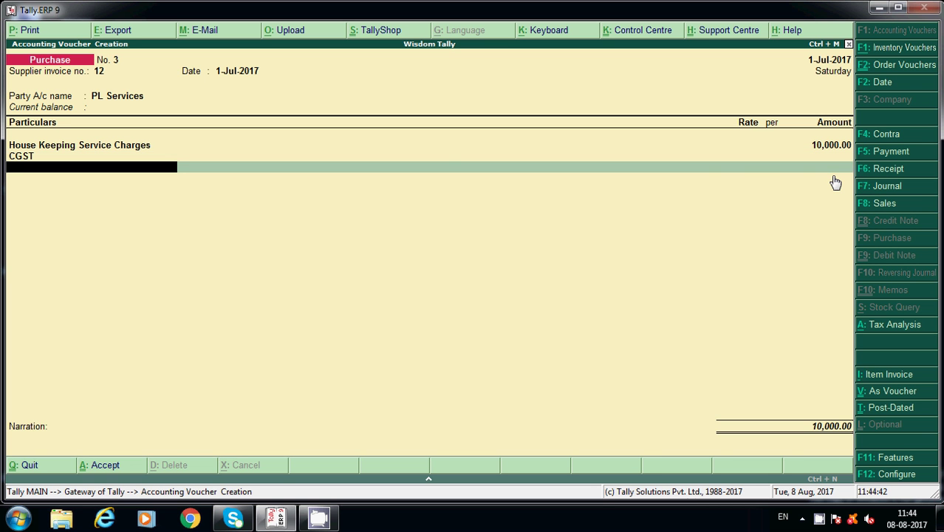
text(sg)
key(Return)
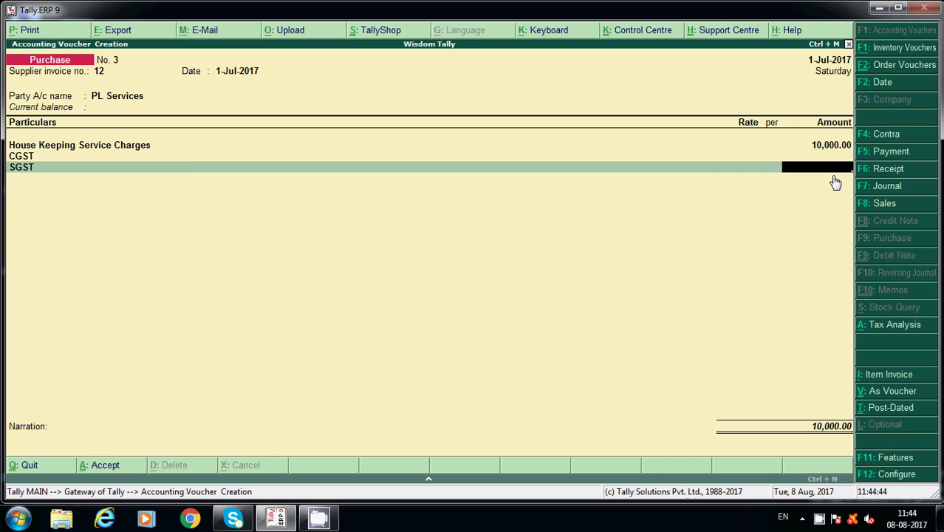
key(Return)
key(Return)
key(Return)
key(Return)
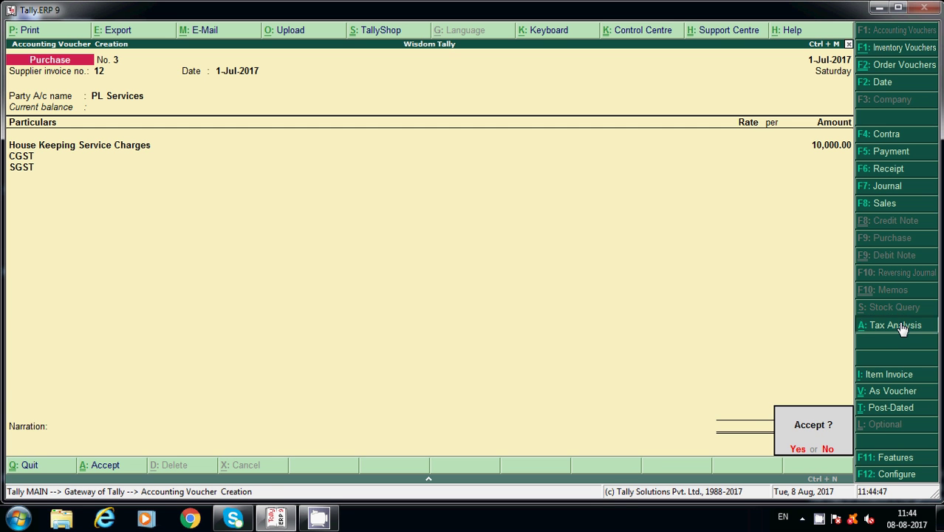
Hold off accepting the voucher and open the tax analysis for the House Keeping Service Charges purchase.
key(n)
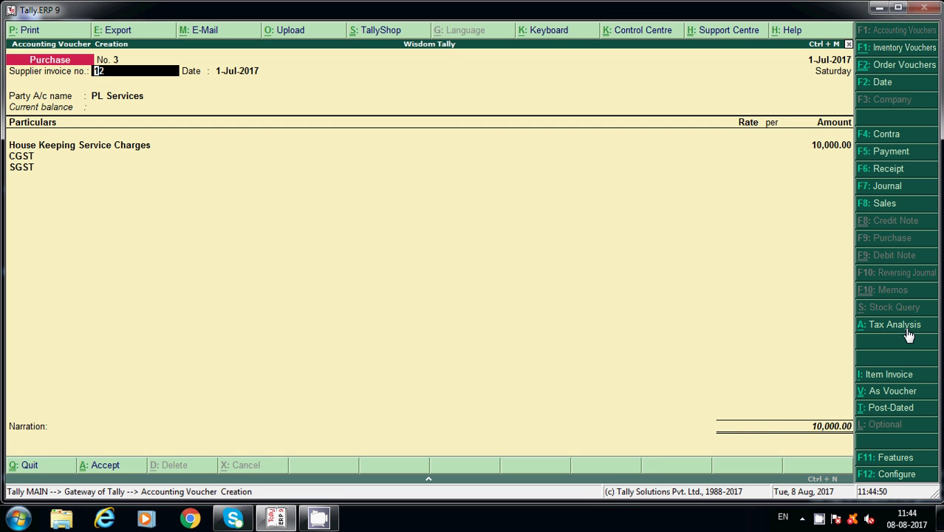
click(907, 326)
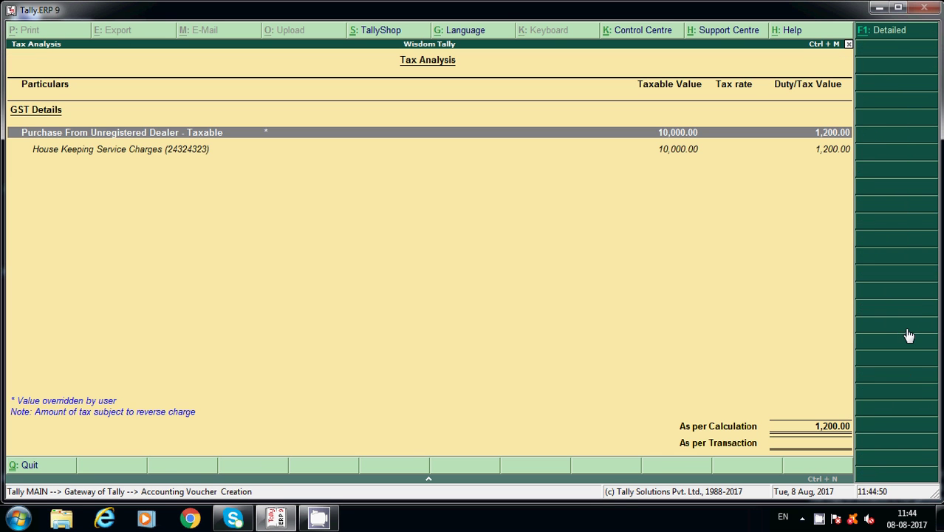
Examine the detailed central and state tax breakdown for House Keeping Service Charges and return to the purchase voucher.
click(891, 43)
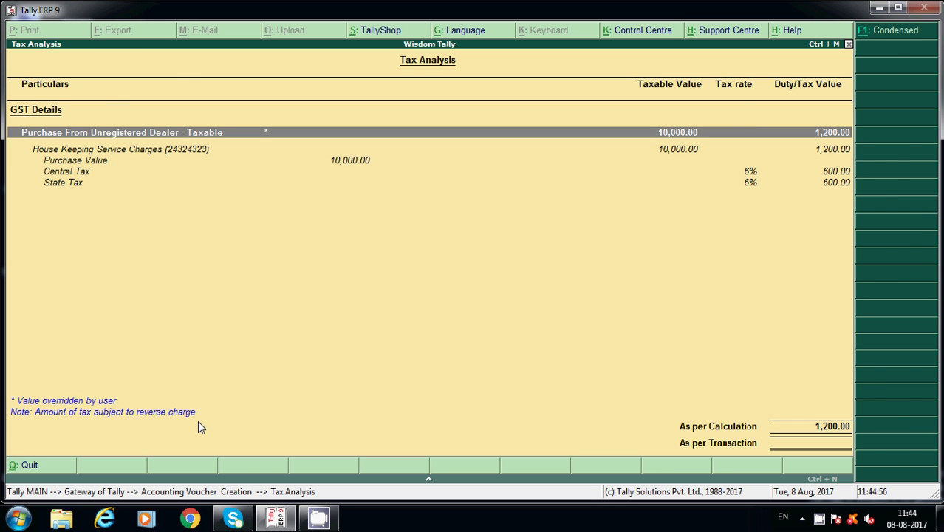
key(Escape)
Keep the PL Services party details and the existing ledger lines, leave the descriptions and narration empty, and accept the purchase voucher.
key(Return)
key(Return)
key(Return)
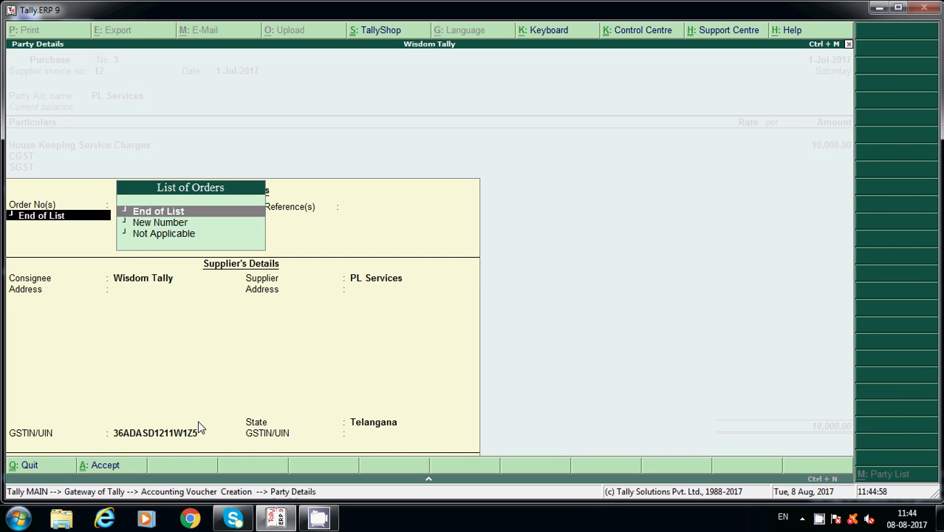
key(Return)
key(Return)
key(Return)
key(Return)
key(Return)
key(Return)
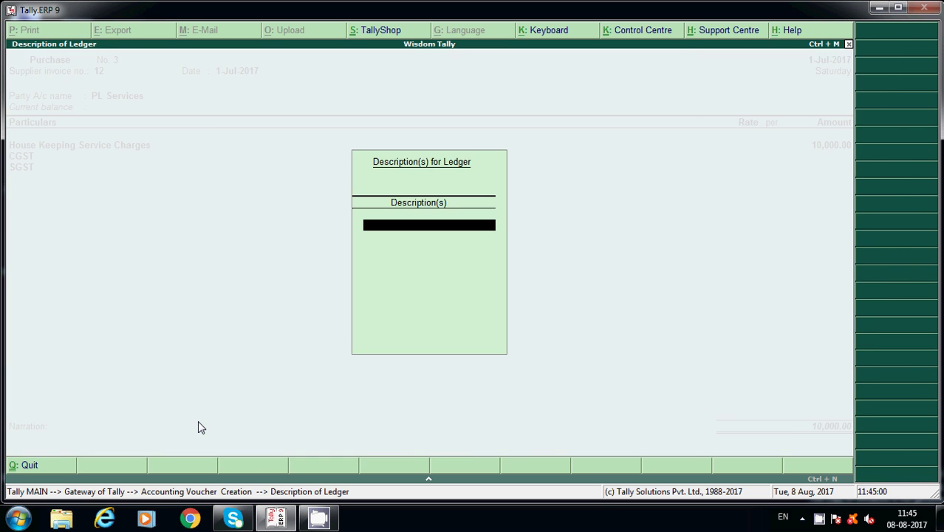
key(Return)
key(Return)
key(Return)
key(Return)
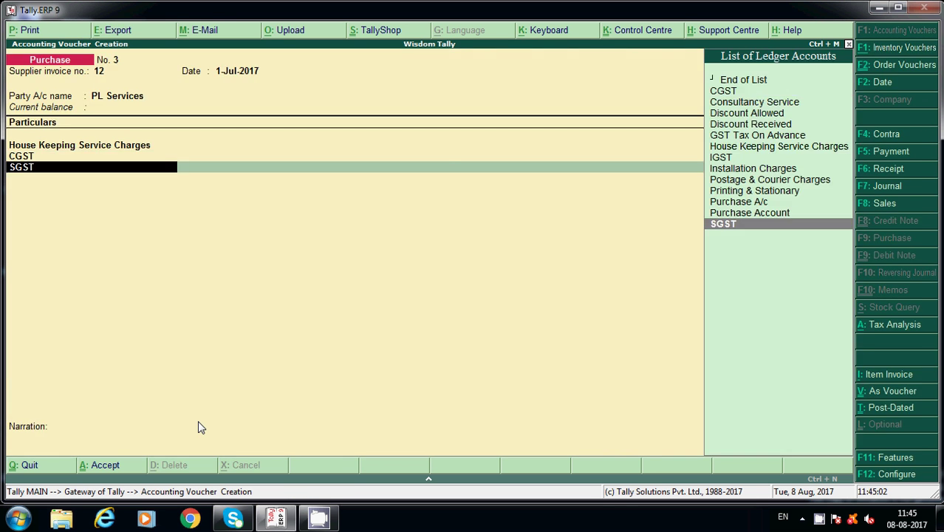
key(Return)
key(Return)
key(Return)
key(Return)
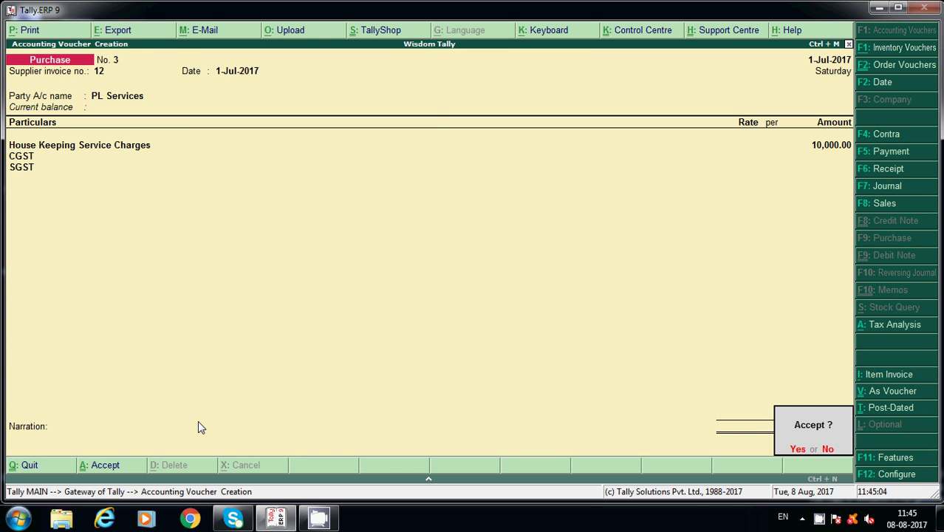
key(Return)
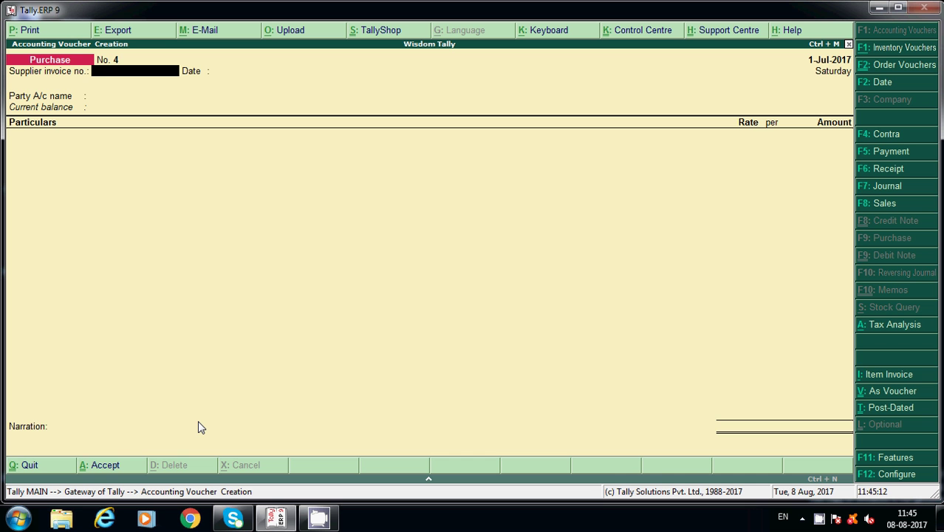
Start the next purchase voucher with supplier invoice number 121 dated 1-Jul-2017.
text(121)
key(Return)
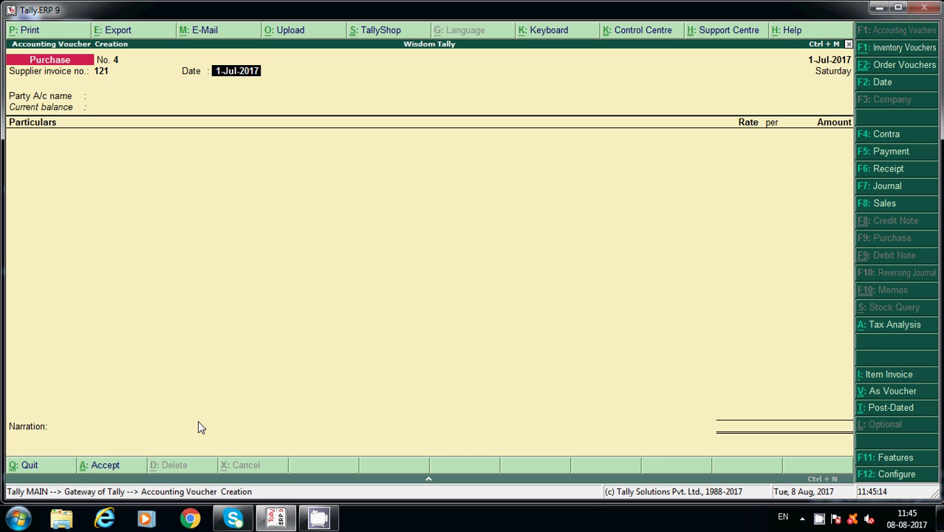
key(Return)
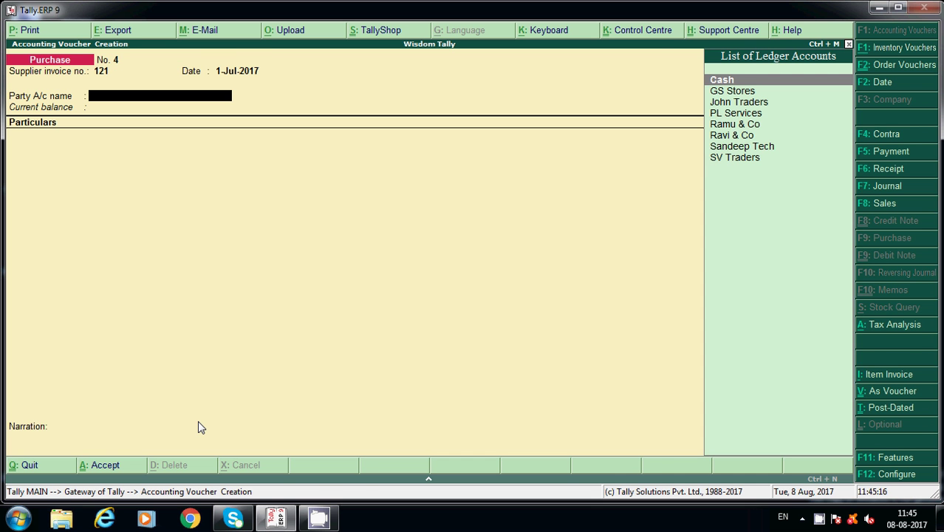
Create a new party ledger named SL Courier Service under Sundry Creditors.
key(alt+c)
text(SL)
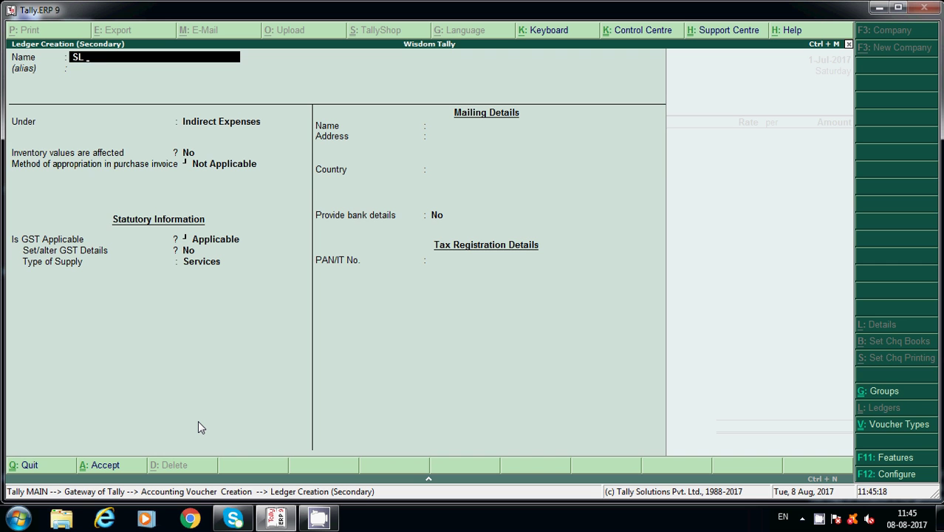
text( Couriere)
key(BackSpace)
text(Service)
key(Return)
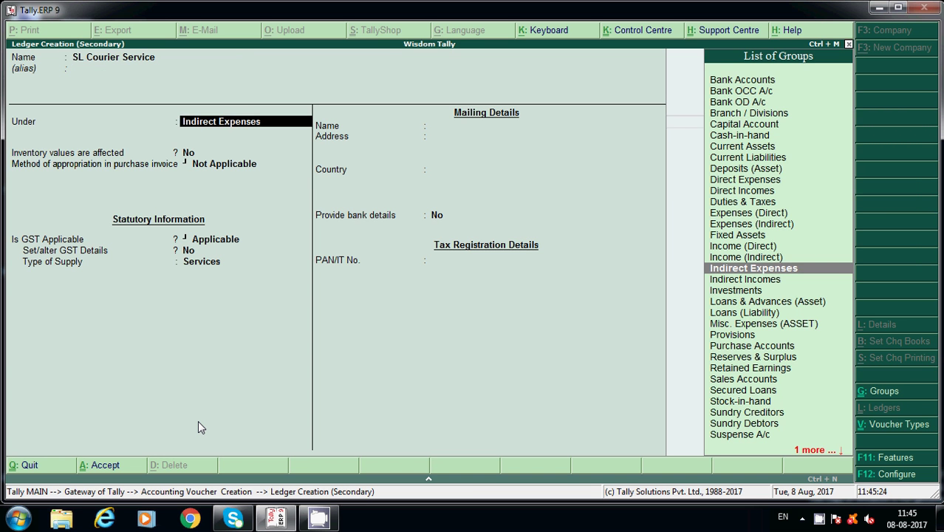
text(Su)
key(Down)
key(Up)
key(Return)
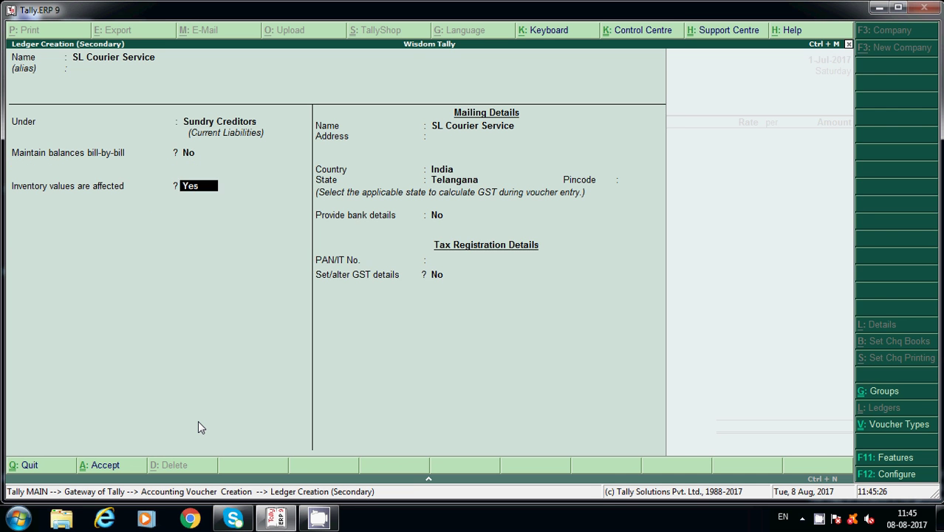
Keep the party's inventory, mailing and bank settings, set Set/alter GST details to Yes, and accept the GST details and ledger.
key(Return)
key(Return)
key(Return)
key(Return)
key(Return)
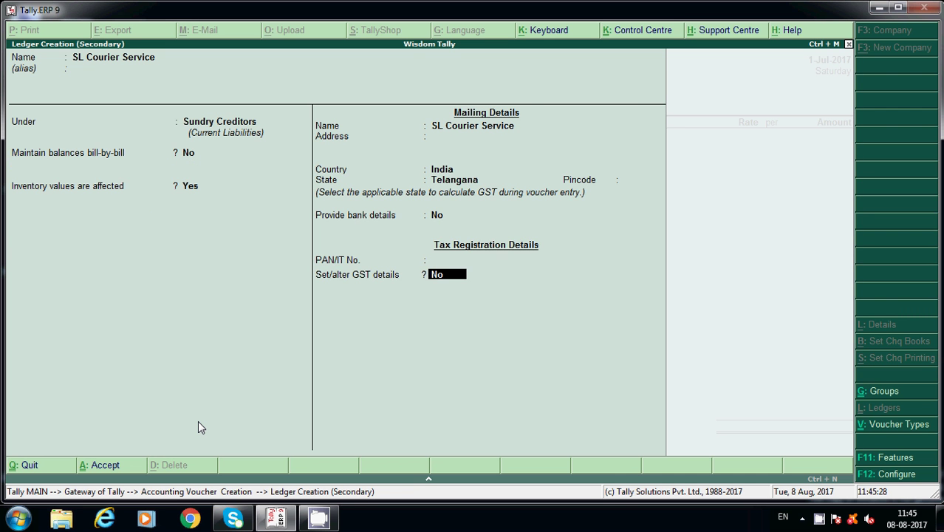
key(y)
key(ctrl+a)
key(ctrl+a)
Accept the order and supplier details for SL Courier Service without adding a supplier GSTIN.
key(Return)
key(Return)
key(Return)
key(Return)
key(Return)
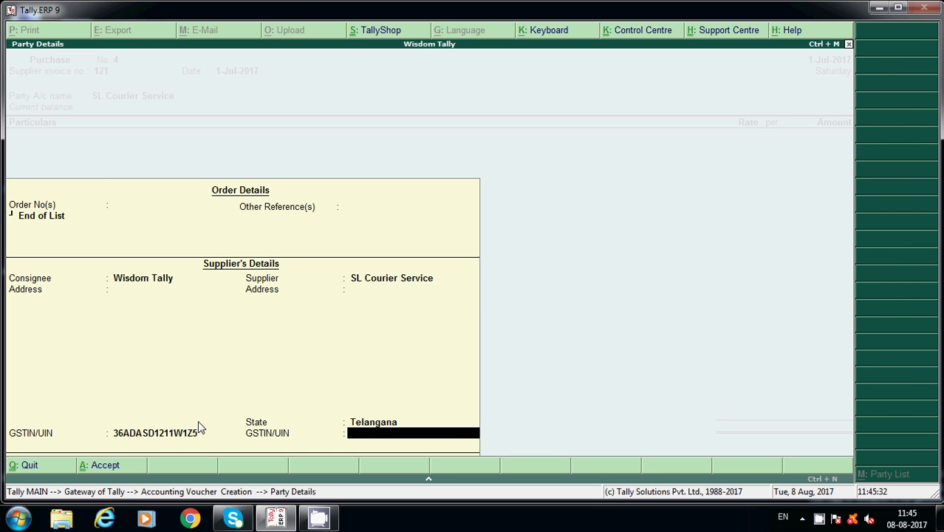
key(Return)
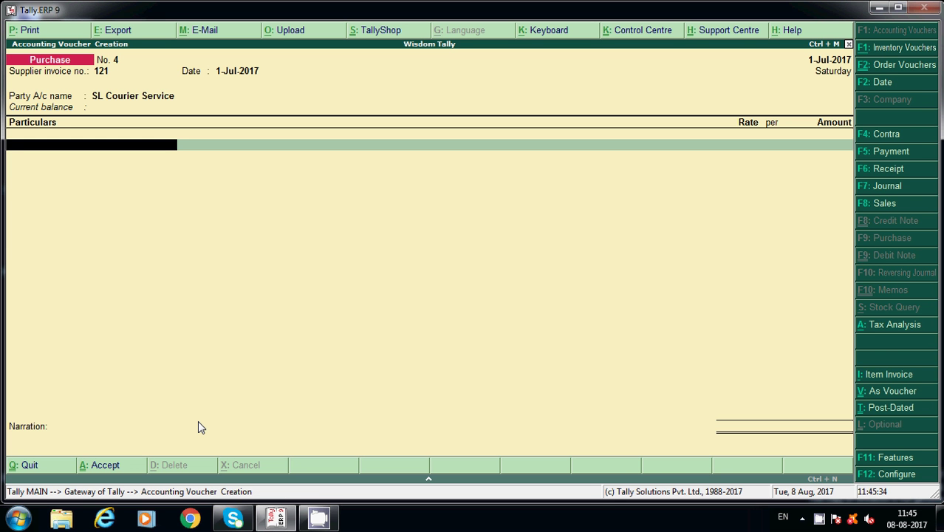
Add Postage & Courier Charges to the voucher and alter that ledger, setting Set/alter GST Details to Yes.
text(Po)
key(Return)
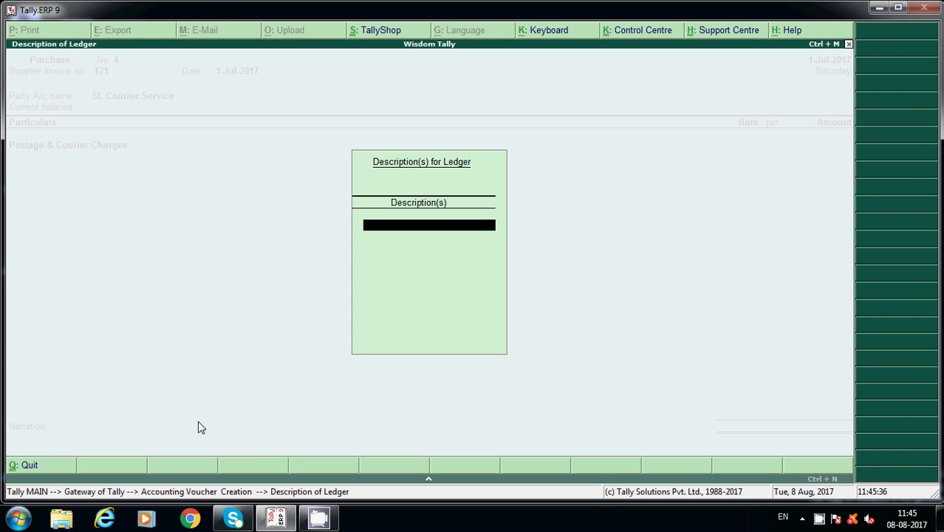
key(Return)
key(BackSpace)
key(ctrl+Return)
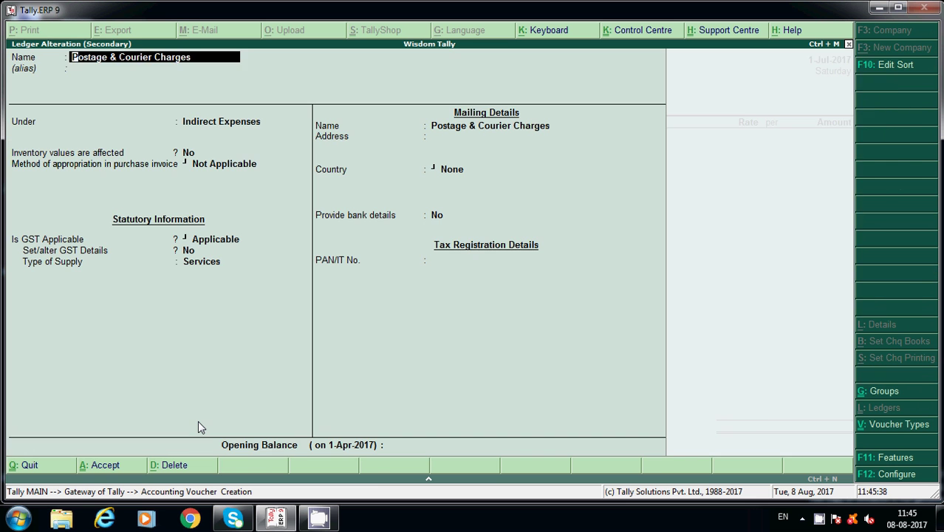
key(Return)
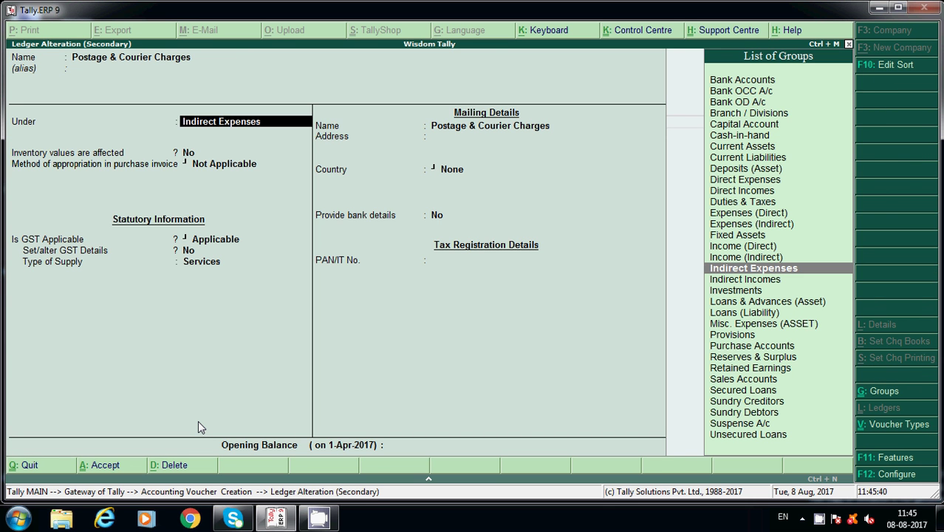
key(Return)
key(Return)
key(Return)
key(y)
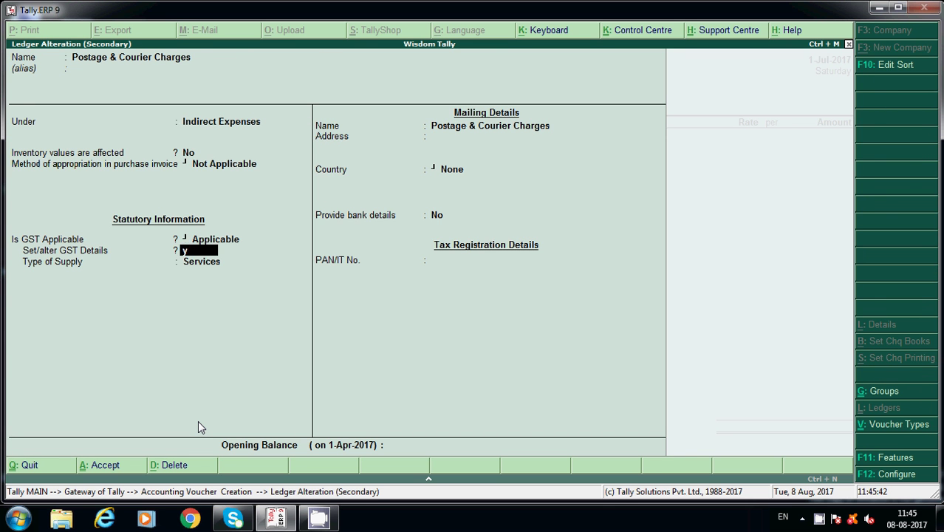
Keep the ledger's GST details as Purchase From Unregistered Dealer - Taxable at 12% integrated tax, and accept the Postage & Courier Charges ledger.
key(Return)
key(Return)
key(Return)
key(Return)
key(Return)
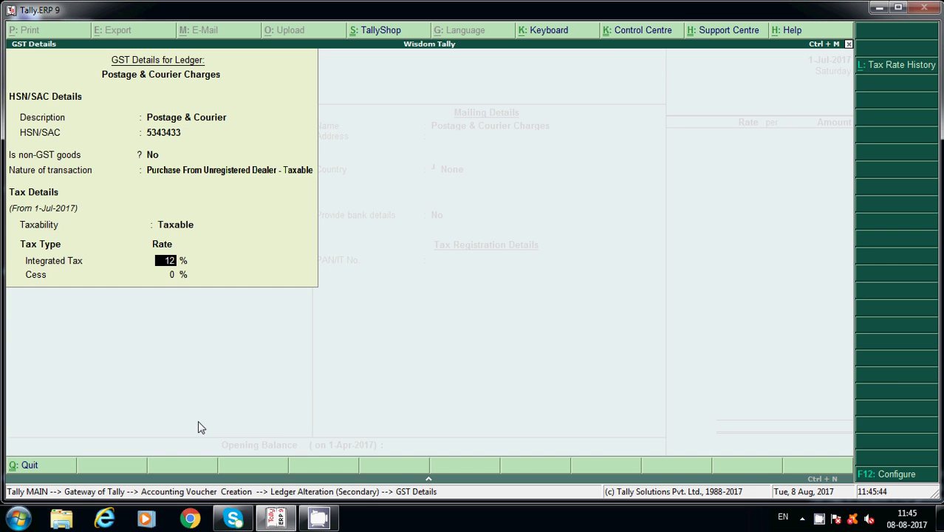
key(Return)
key(Return)
key(Return)
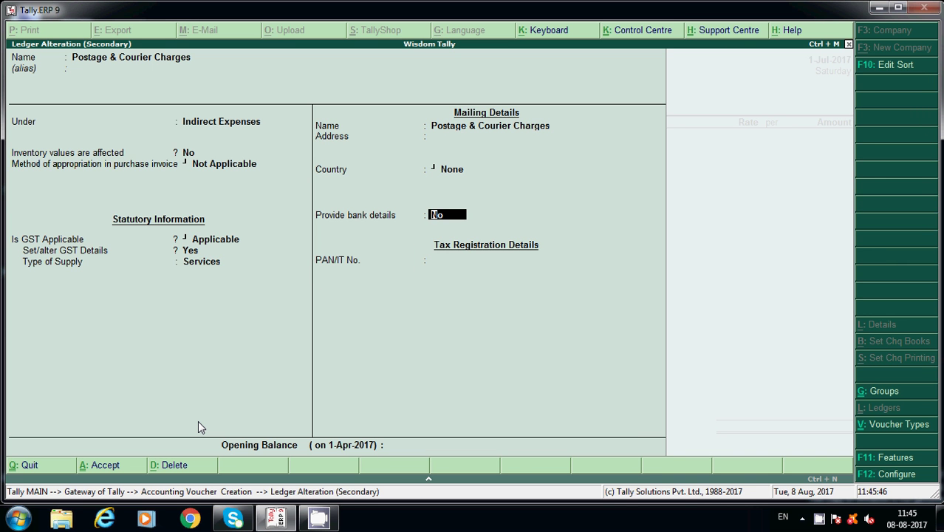
key(Return)
key(Return)
key(Return)
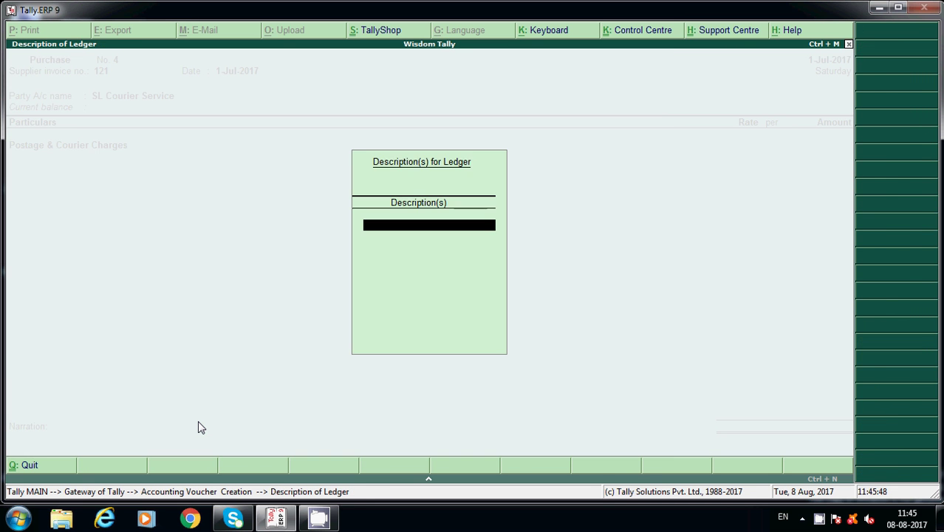
Enter an amount of 6000 for Postage & Courier Charges and classify it as Purchase From Unregistered Dealer - Taxable.
key(Return)
text(6000)
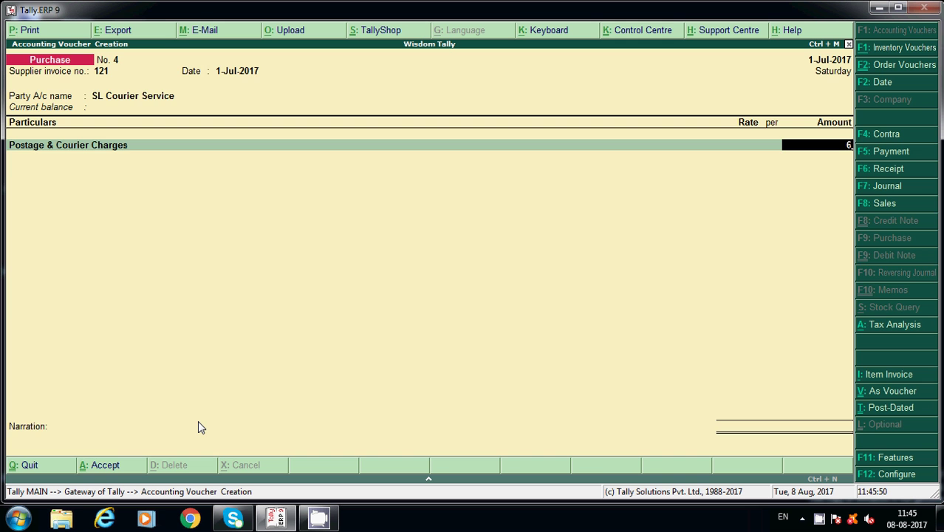
key(Return)
key(Return)
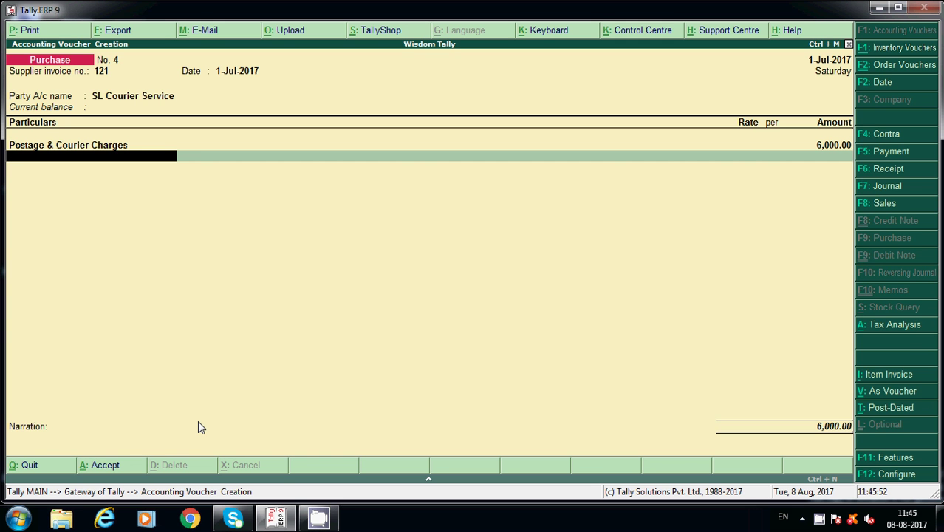
key(BackSpace)
key(Return)
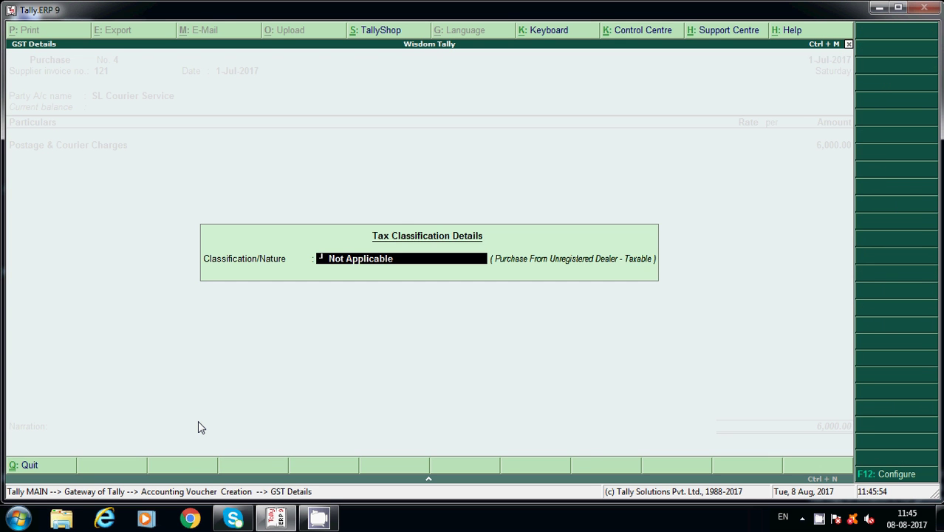
text(Pu)
key(Down)
key(Return)
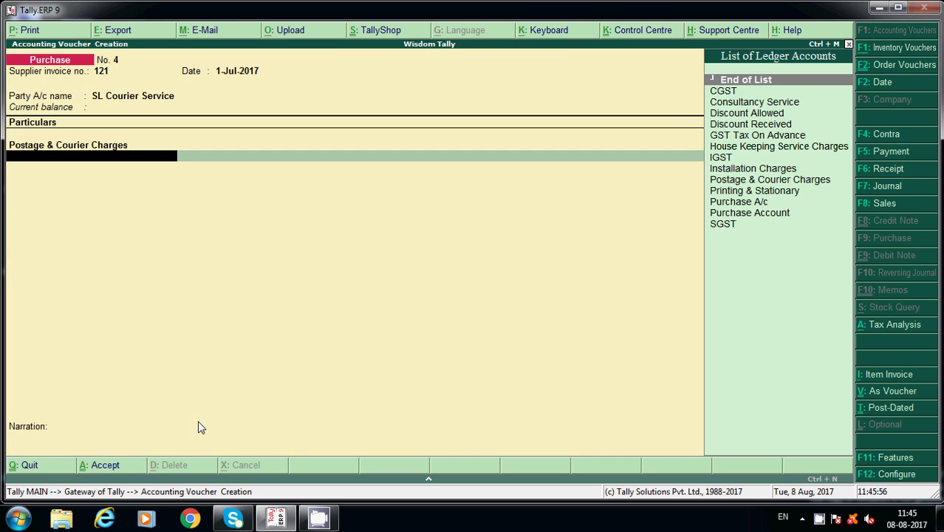
Add the CGST and SGST ledgers below Postage & Courier Charges without descriptions or amounts.
key(Return)
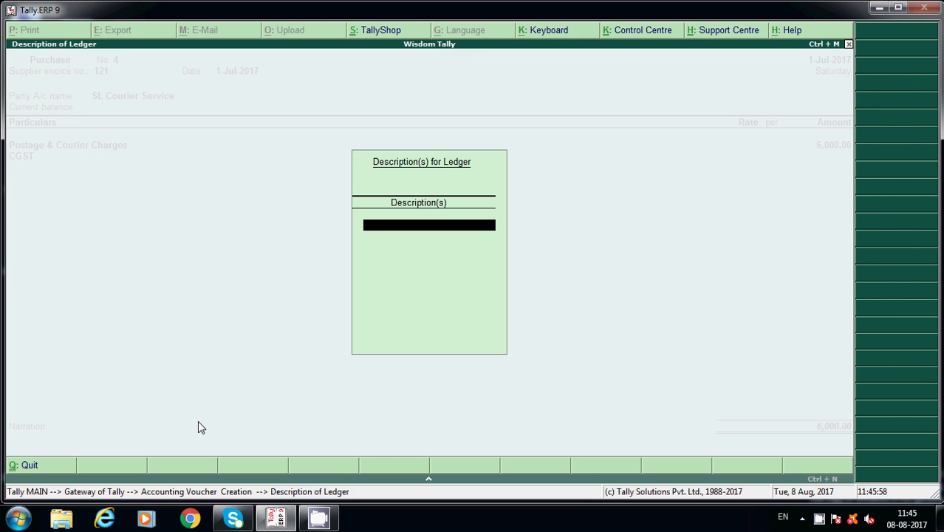
key(Return)
text(c)
key(Return)
key(Return)
text(s)
key(Return)
key(Return)
key(Return)
key(Return)
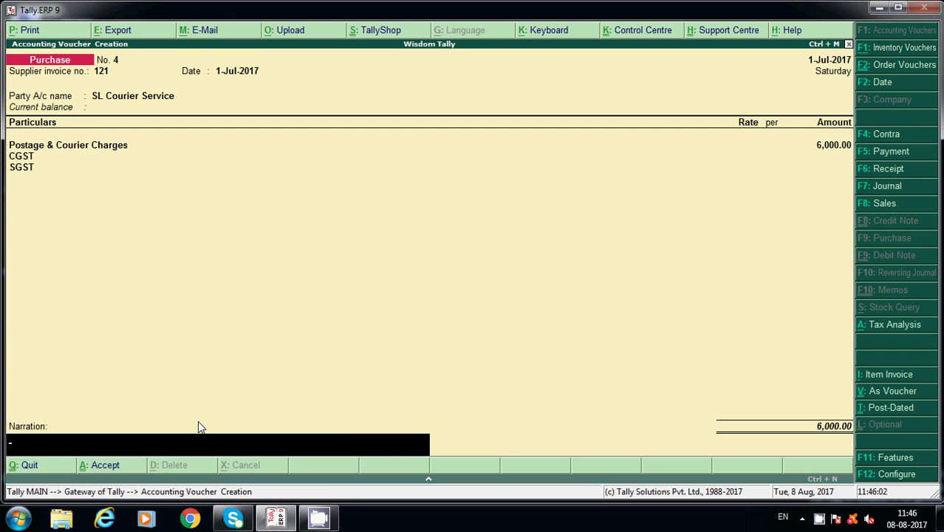
Examine the detailed tax analysis of the Postage & Courier Charges purchase, and accept the voucher with an empty narration.
click(907, 326)
click(887, 31)
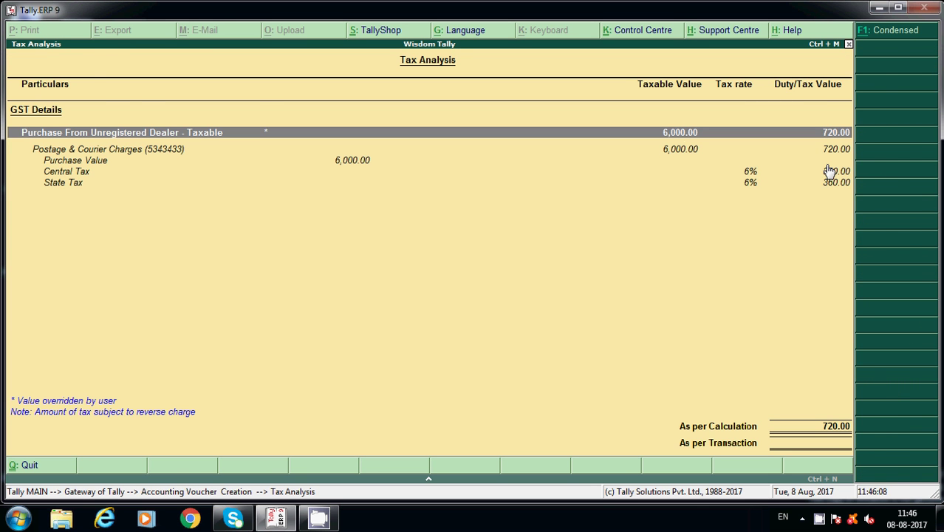
key(Escape)
key(Return)
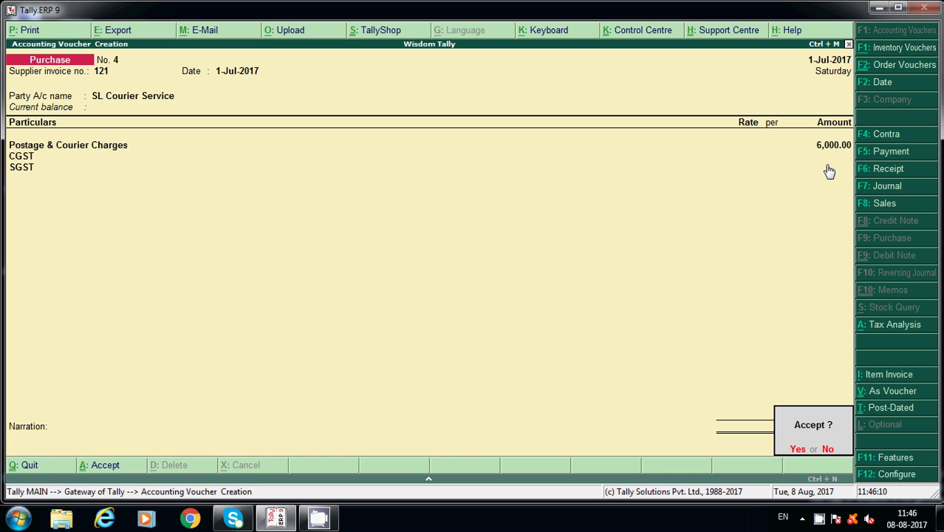
key(Return)
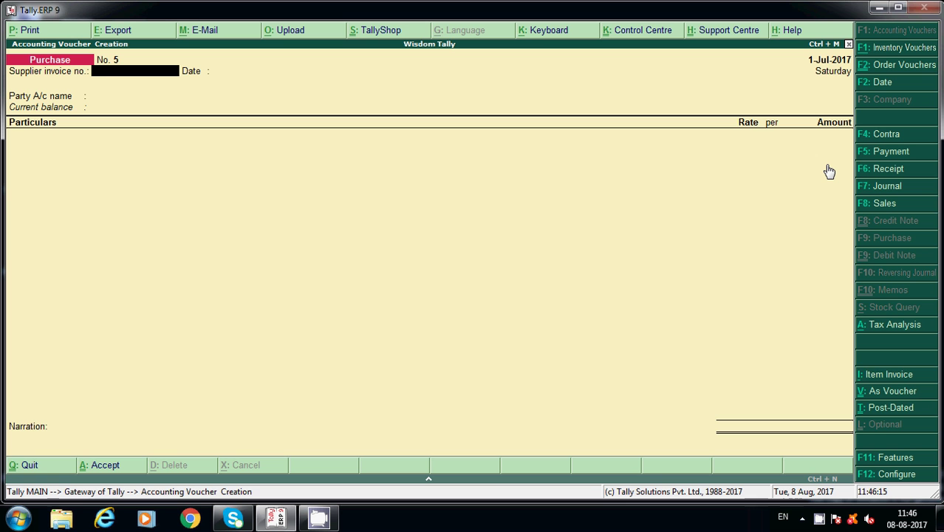
Start another purchase voucher with supplier invoice number 454 dated 1-Jul-2017.
text(211)
key(BackSpace)
key(BackSpace)
key(BackSpace)
text(454)
key(Return)
key(Return)
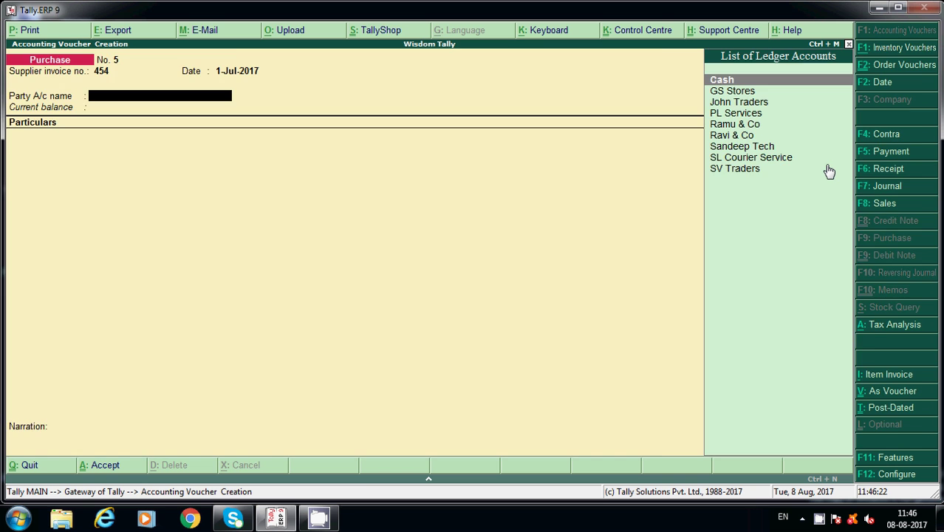
Create a ledger named Balu Hardware Co under Sundry Creditors, with India as the country and Telangana as the state.
key(alt+c)
text(Balun)
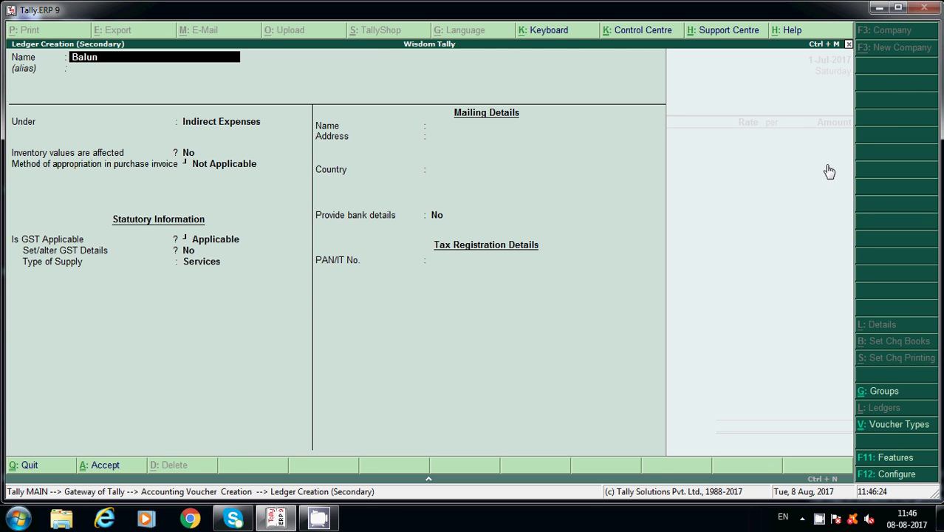
key(BackSpace)
text(Hardware)
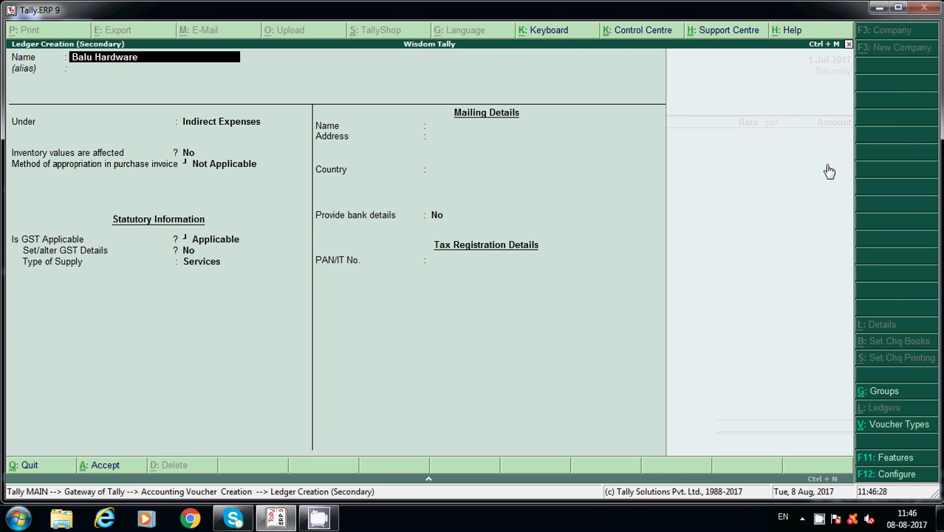
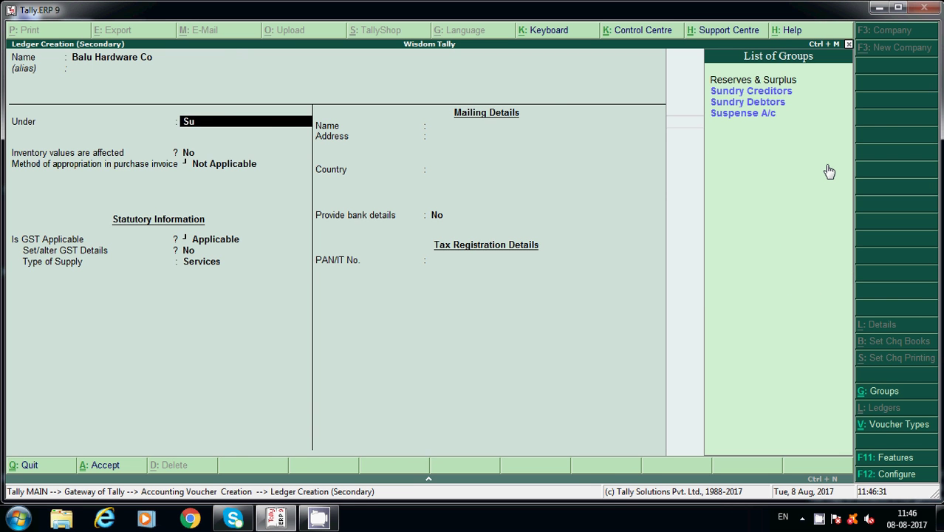
key(Return)
key(Return)
key(Return)
key(Return)
key(Return)
key(Return)
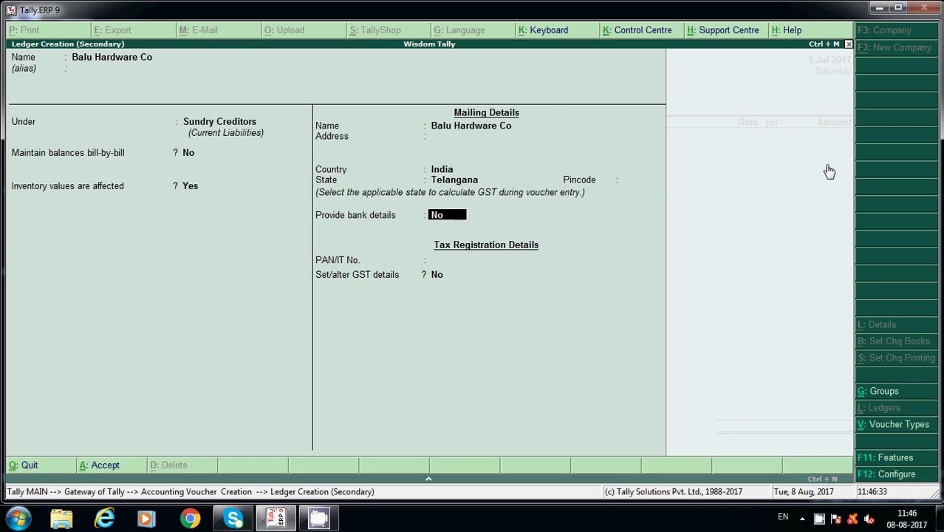
Set the GST registration type of Balu Hardware Co to Unregistered and save the ledger as the voucher's party.
key(Return)
key(y)
key(Down)
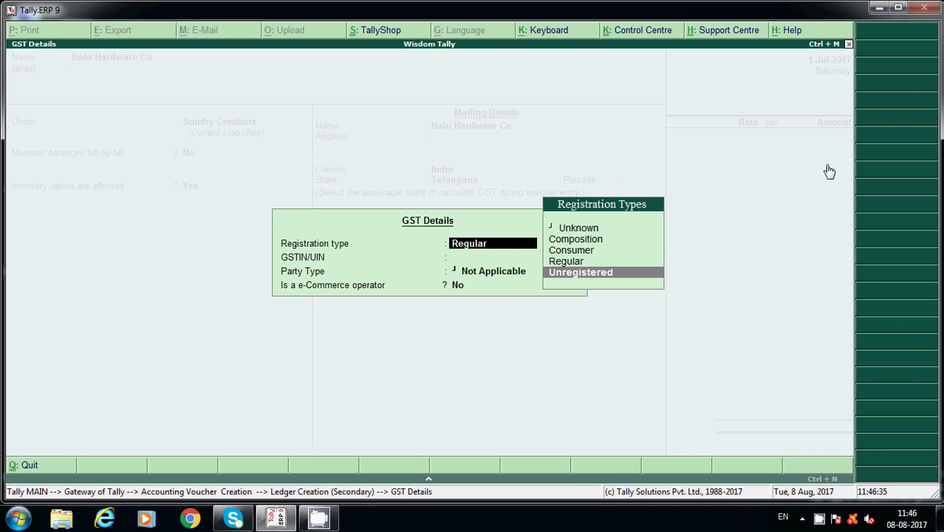
key(Return)
key(y)
key(Return)
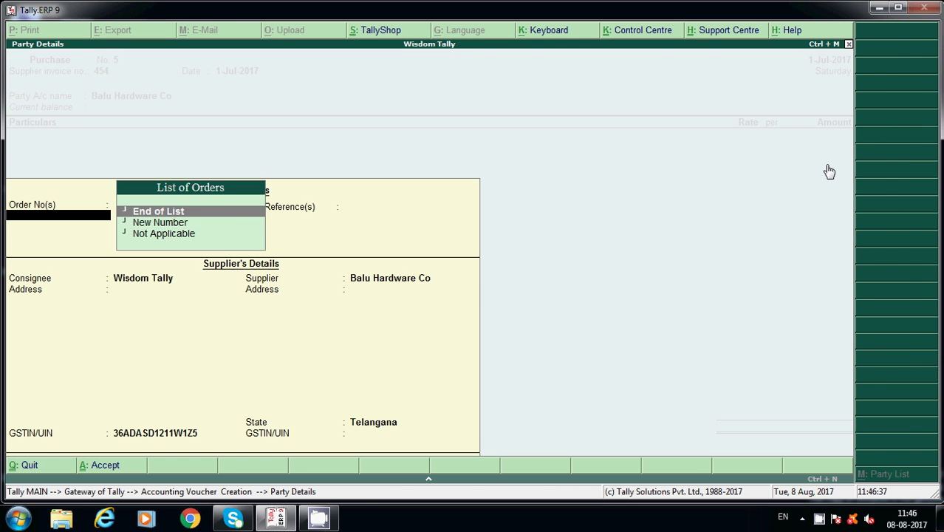
Accept the order and supplier details for Balu Hardware Co with their default entries.
key(Return)
key(Return)
key(Return)
key(Return)
key(Return)
key(Return)
key(Return)
key(Return)
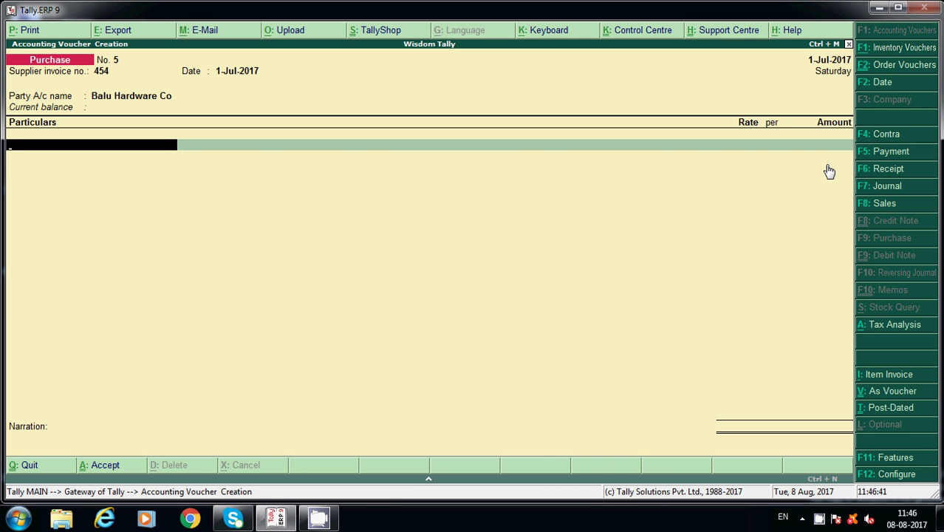
Add Installation Charges as the expense ledger in the purchase voucher's particulars.
text(In)
key(Return)
key(Return)
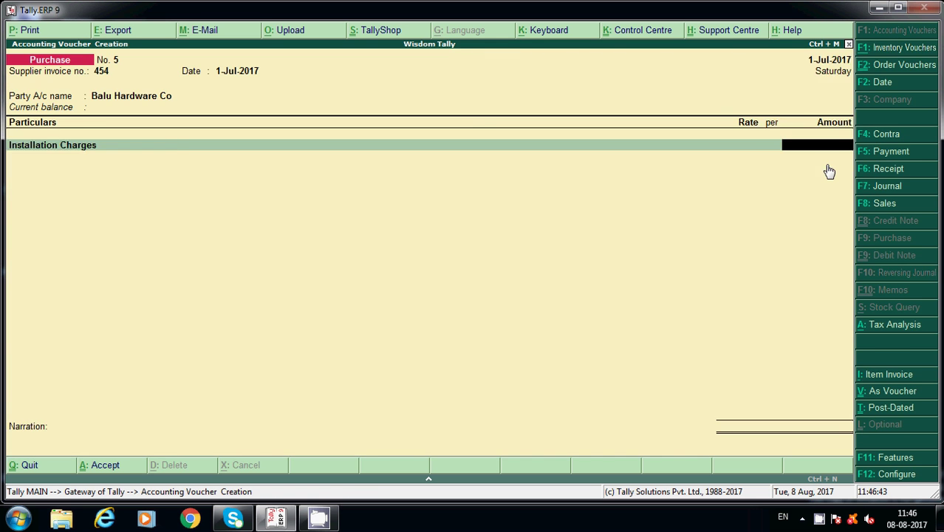
Open the Installation Charges ledger for alteration from the voucher and display its GST details.
key(BackSpace)
key(ctrl+Return)
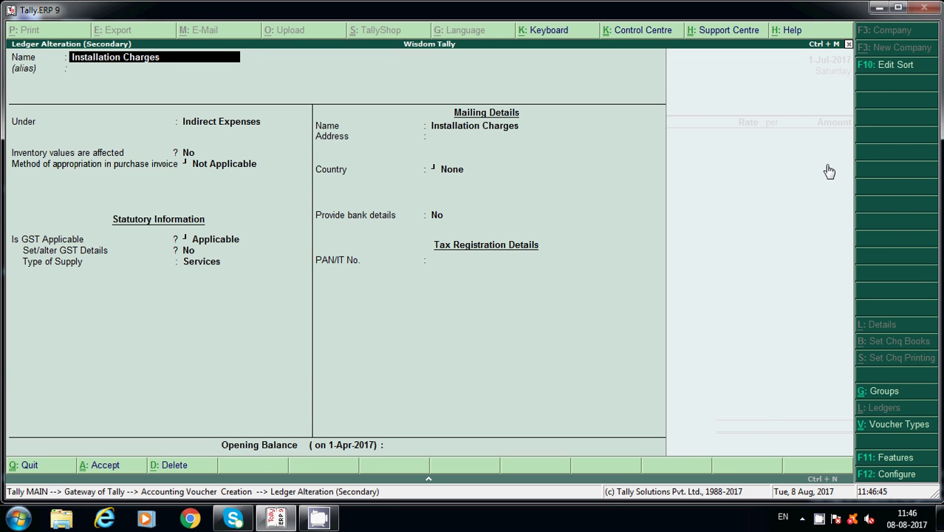
key(Return)
key(Return)
key(Return)
key(Return)
key(Return)
key(Return)
key(y)
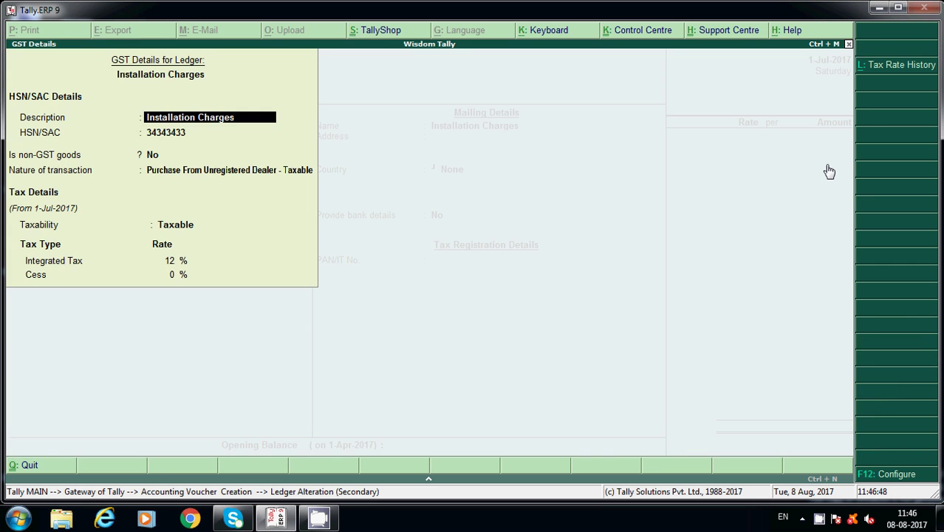
Go through the Installation Charges GST details and type of supply, and accept the ledger without changes.
key(Return)
key(Return)
key(Return)
key(Return)
key(Return)
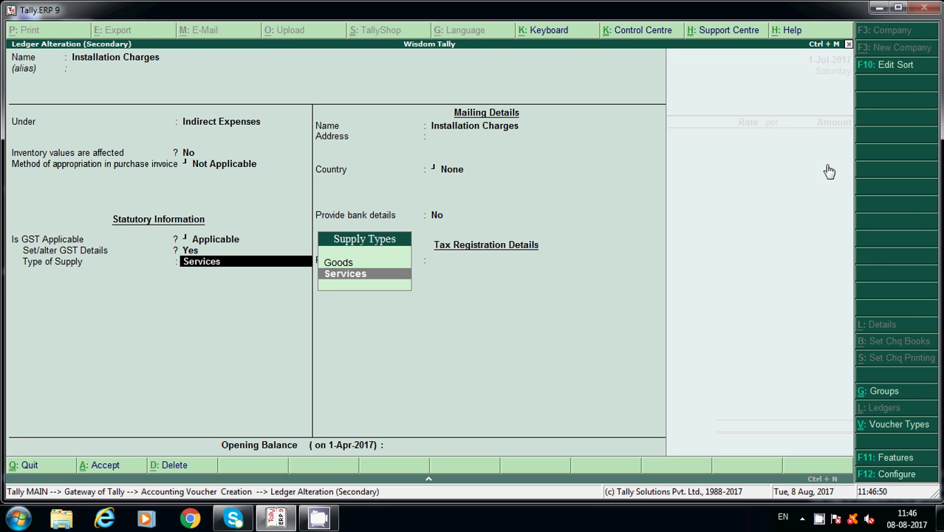
key(Return)
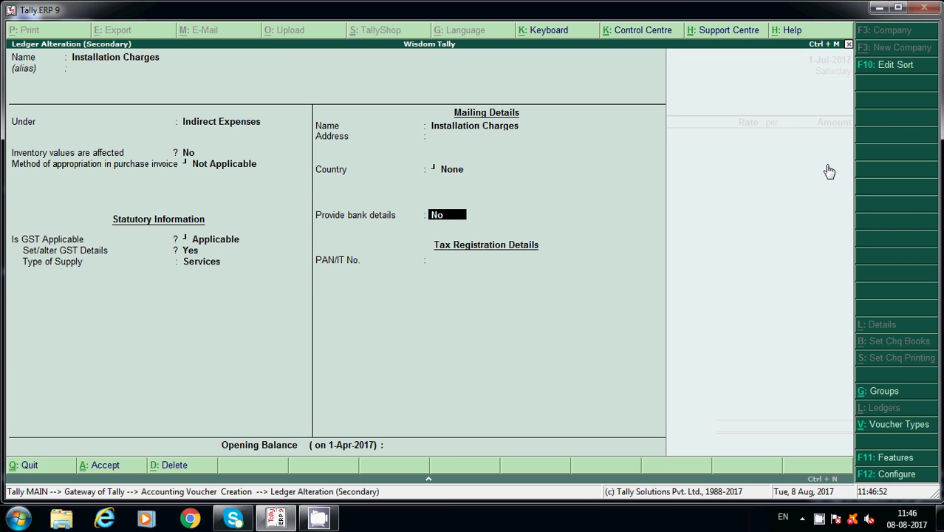
key(Return)
key(Return)
key(Return)
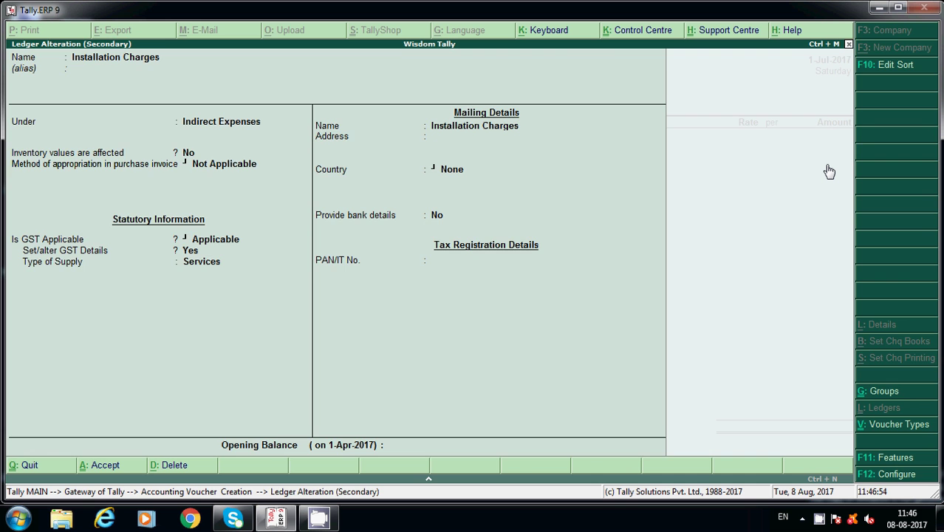
key(Return)
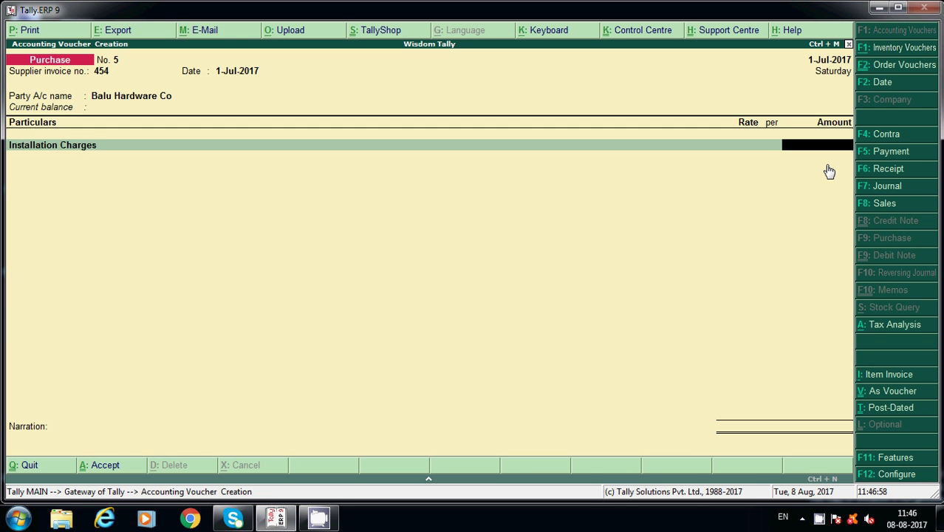
Enter an amount of 8000 for Installation Charges and classify it as Purchase From Unregistered Dealer - Taxable.
text(8,00)
text(000)
key(Return)
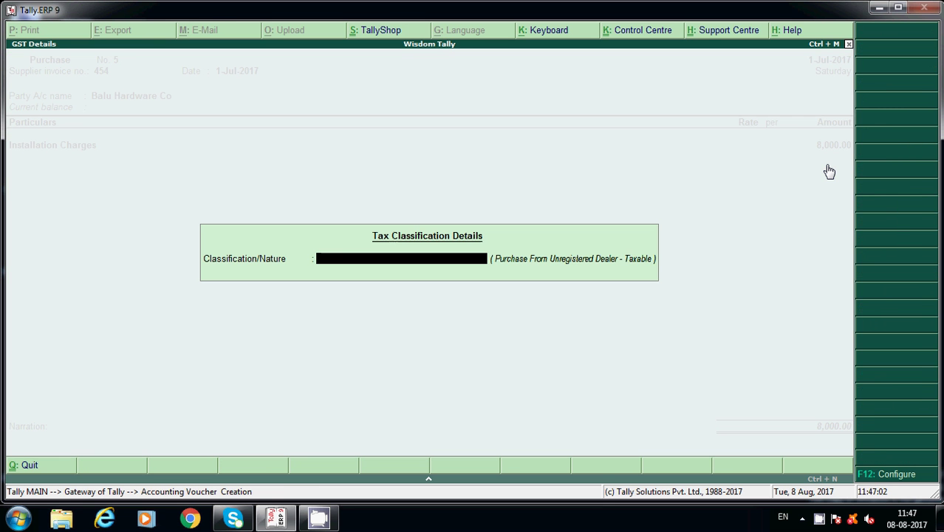
text(o)
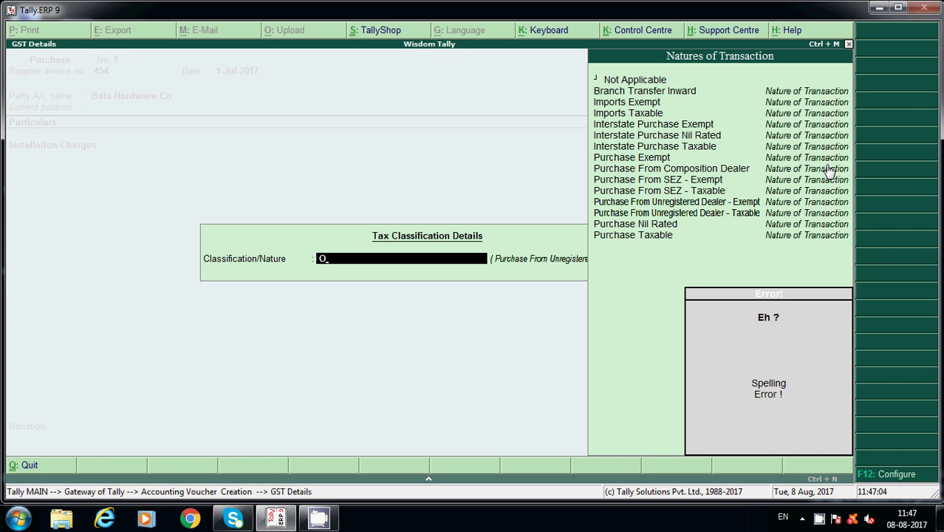
key(Down)
key(Down)
key(Down)
key(Down)
key(Down)
key(Down)
key(Down)
key(Down)
key(Down)
key(Down)
key(Down)
key(Down)
key(Return)
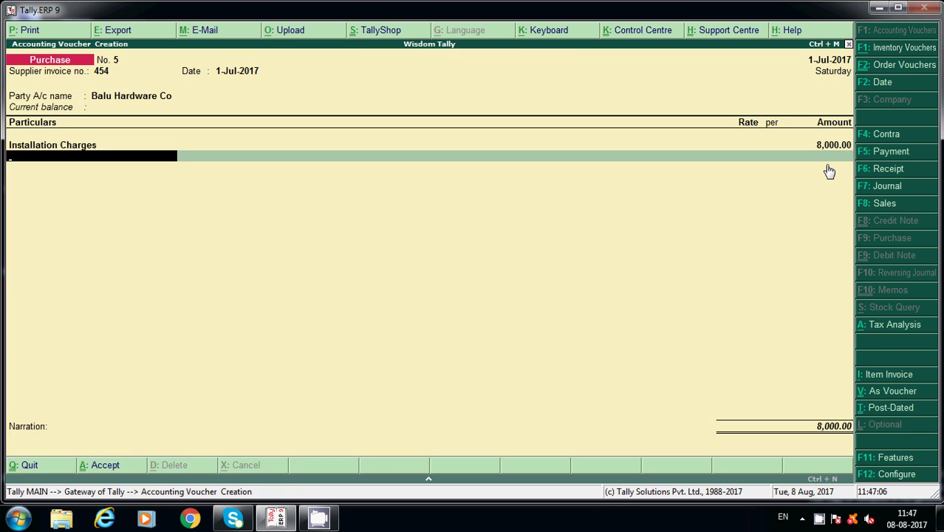
Add the CGST and SGST ledgers below Installation Charges without amounts.
text(c)
key(Return)
key(Return)
key(Return)
text(sg)
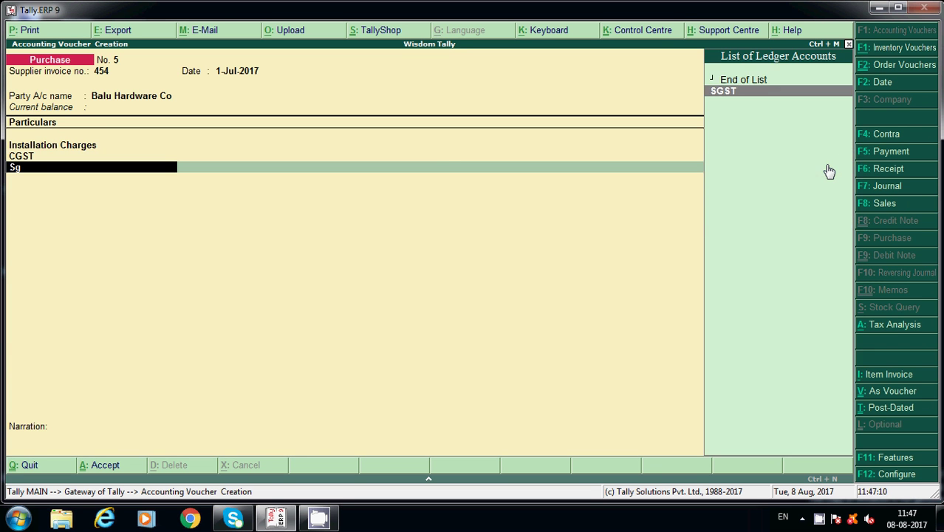
key(Return)
key(Return)
key(Return)
key(Return)
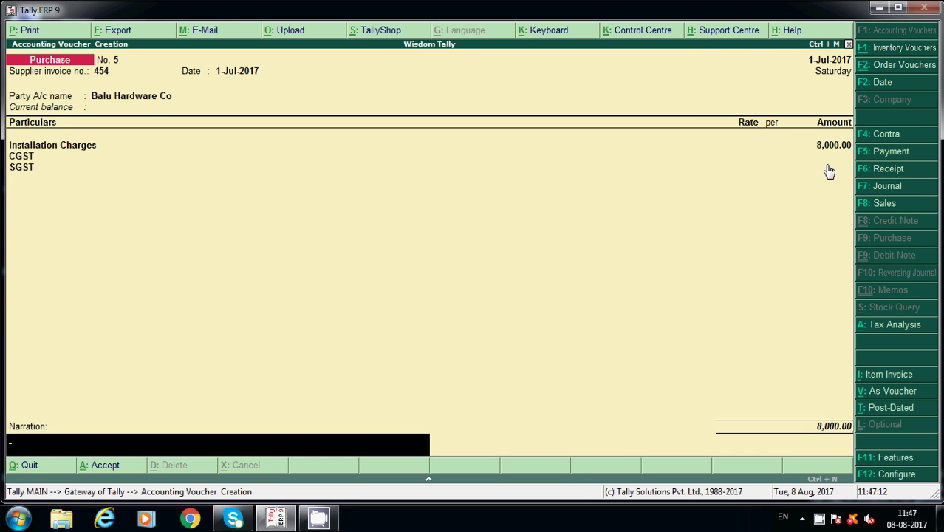
Examine the detailed tax analysis of the Installation Charges purchase, including the Central Tax and State Tax lines.
click(892, 329)
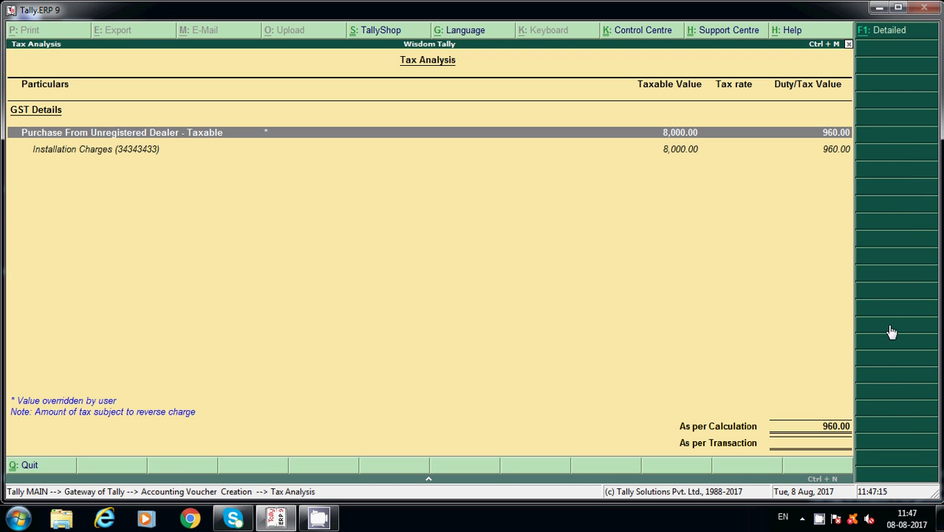
click(889, 31)
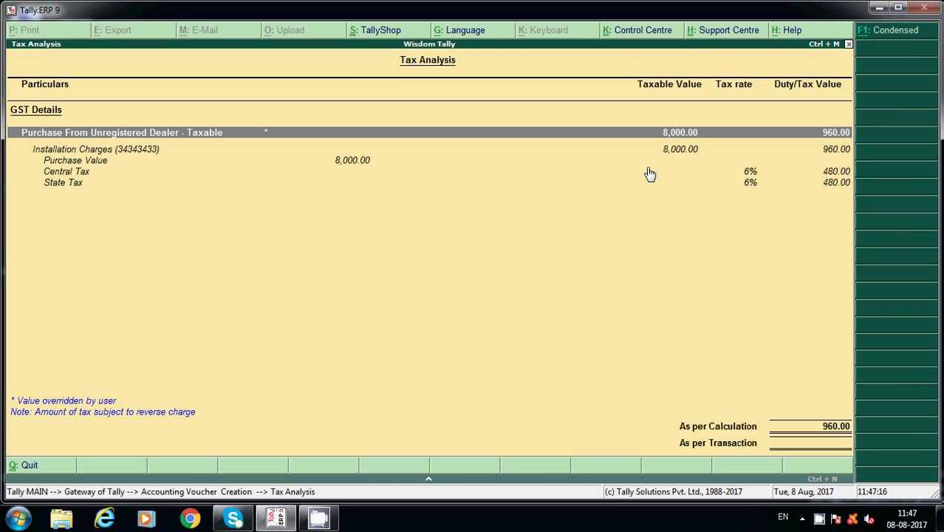
click(747, 184)
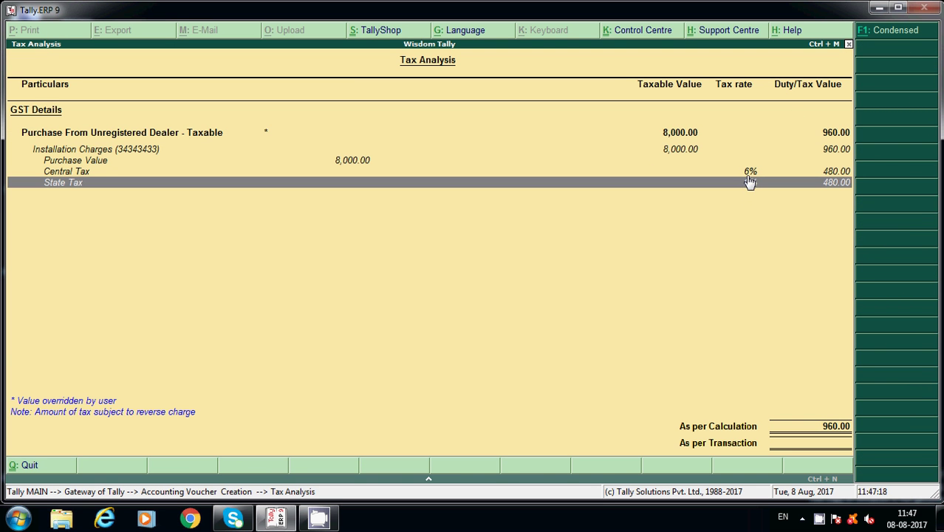
click(749, 175)
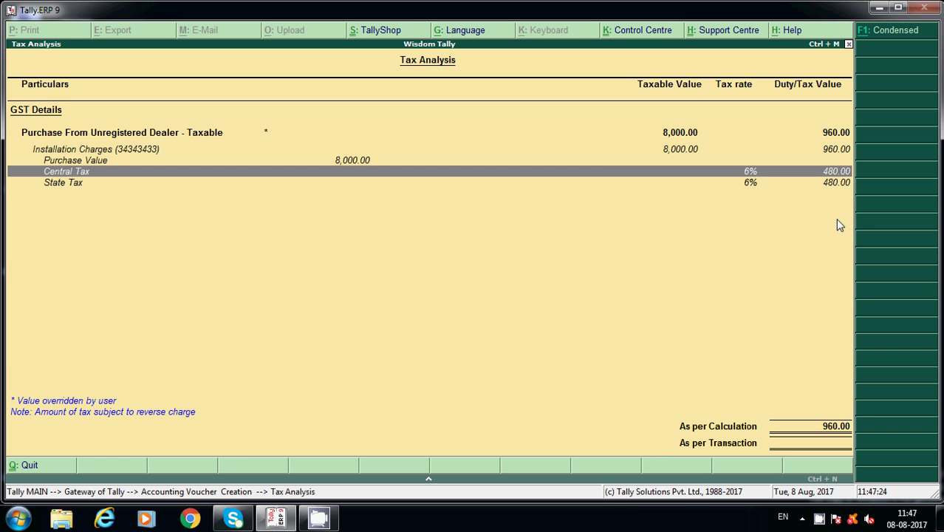
key(Escape)
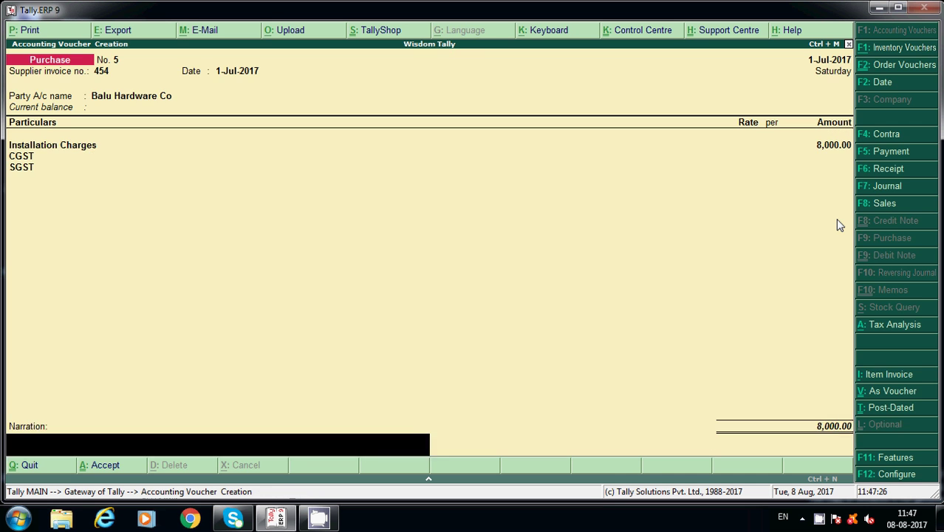
Accept the Balu Hardware Co purchase voucher with an empty narration.
key(Return)
key(Escape)
key(ctrl+a)
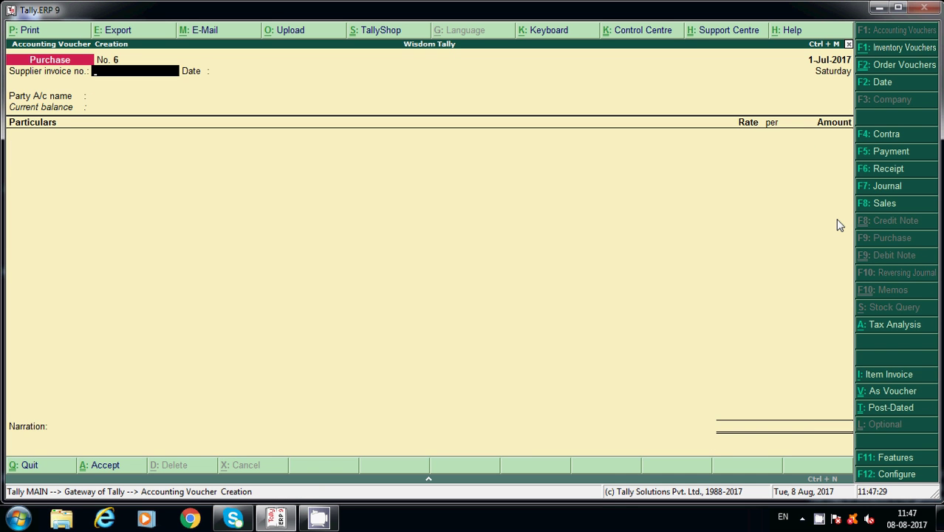
Leave voucher entry and open the GSTR-2 report from the statutory GST reports.
key(Escape)
key(Return)
key(d)
key(u)
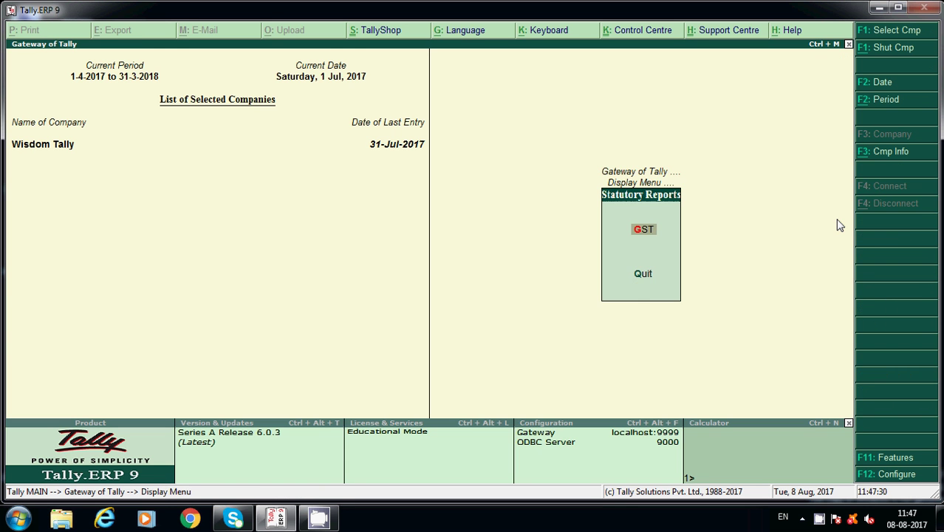
key(g)
key(Down)
key(Return)
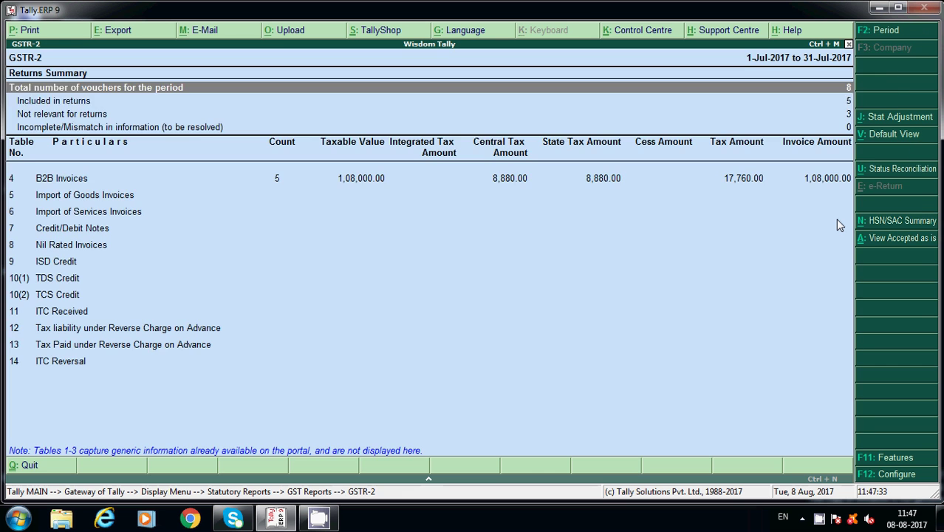
Open the B2B Invoices of GSTR-2 and examine each supplier's purchase voucher, its tax amounts and the grand total.
key(Down)
key(Down)
key(Down)
key(Down)
key(Down)
key(Up)
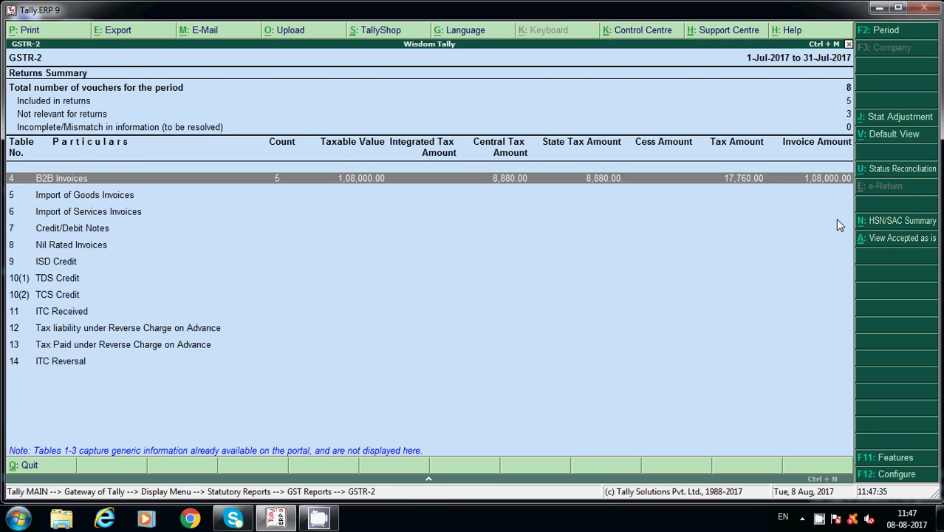
key(Return)
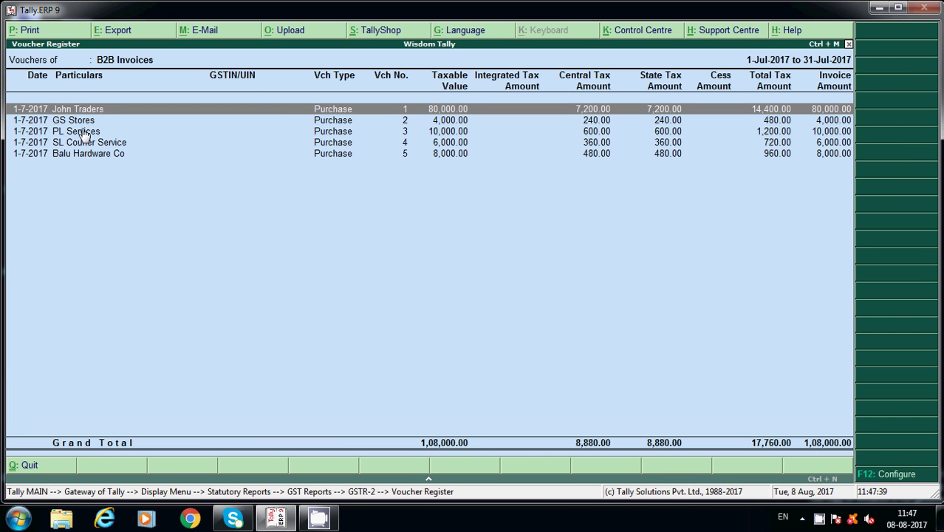
key(Down)
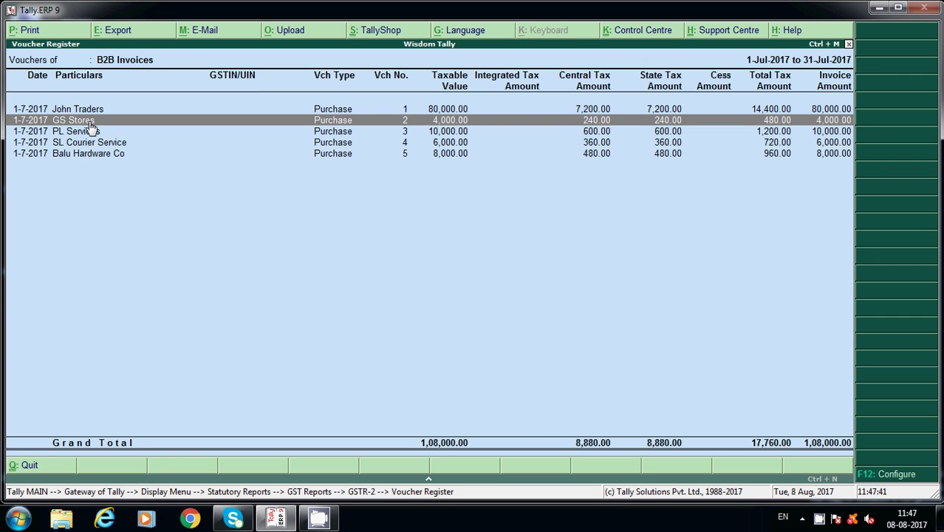
key(Down)
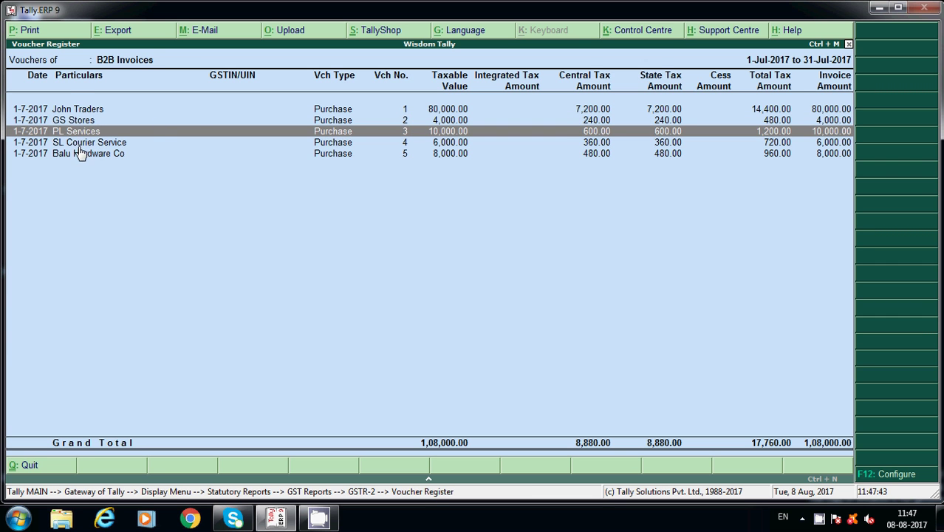
key(Down)
key(Down)
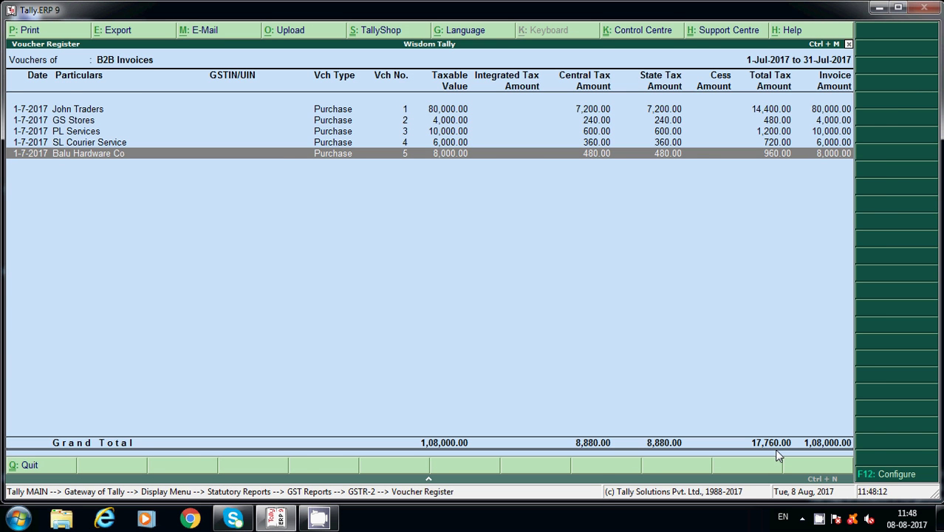
Close the GSTR-2 reports, return to the Gateway of Tally and open the Balance Sheet.
key(Escape)
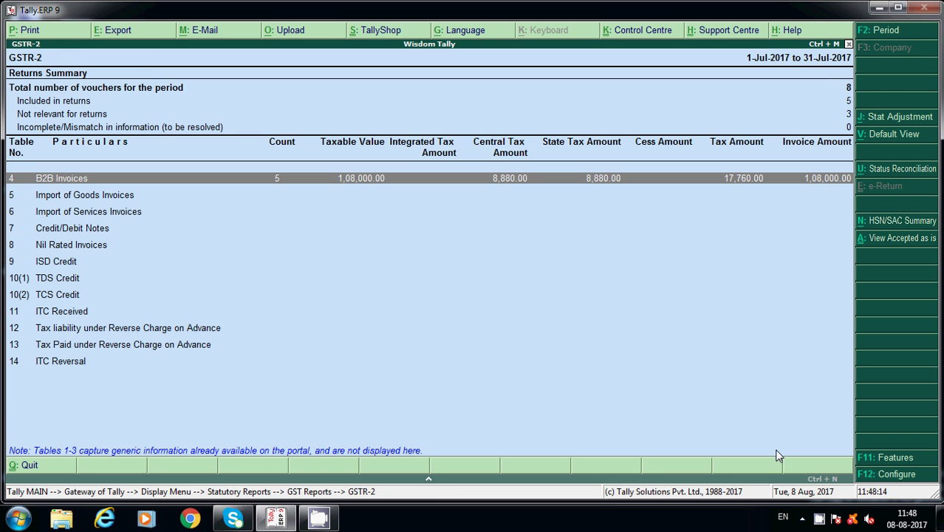
key(Escape)
key(Escape)
key(Escape)
key(Escape)
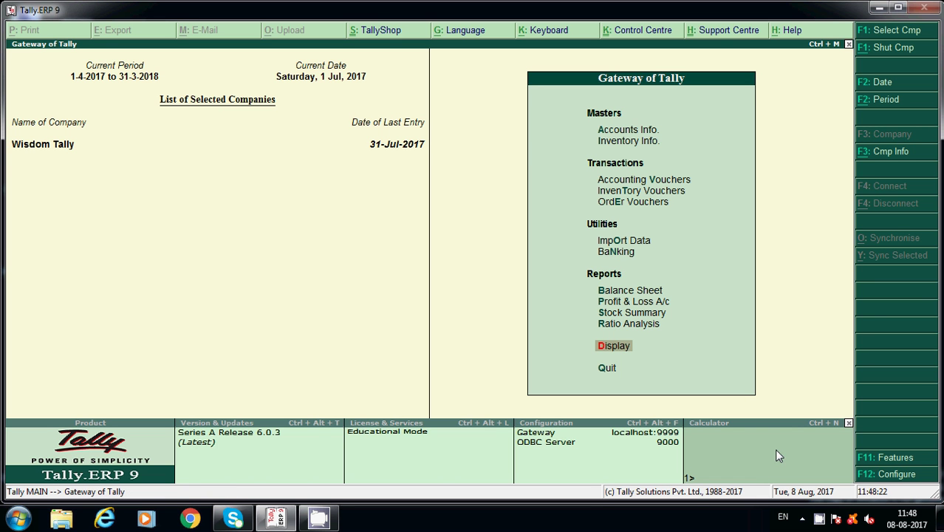
key(b)
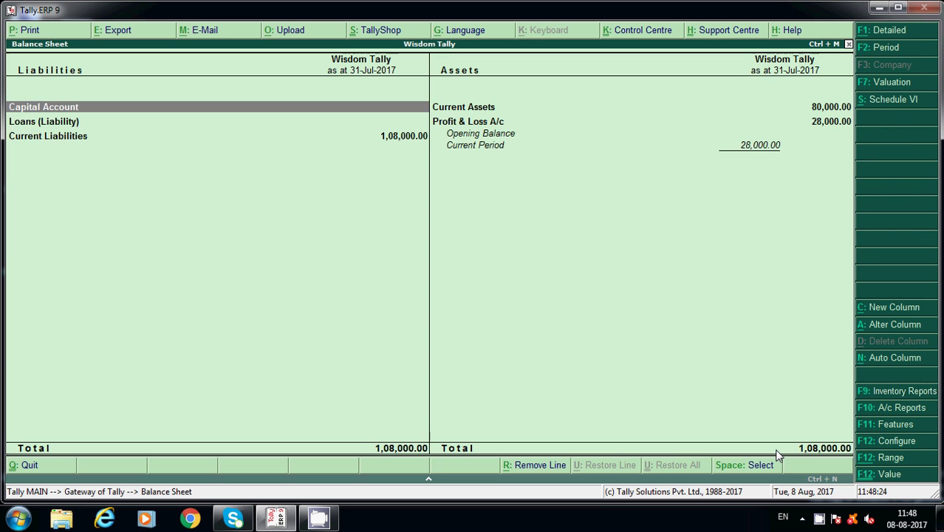
Open Current Liabilities in the Balance Sheet, examine Duties & Taxes and Sundry Creditors, and return to the Gateway of Tally.
key(Down)
key(Down)
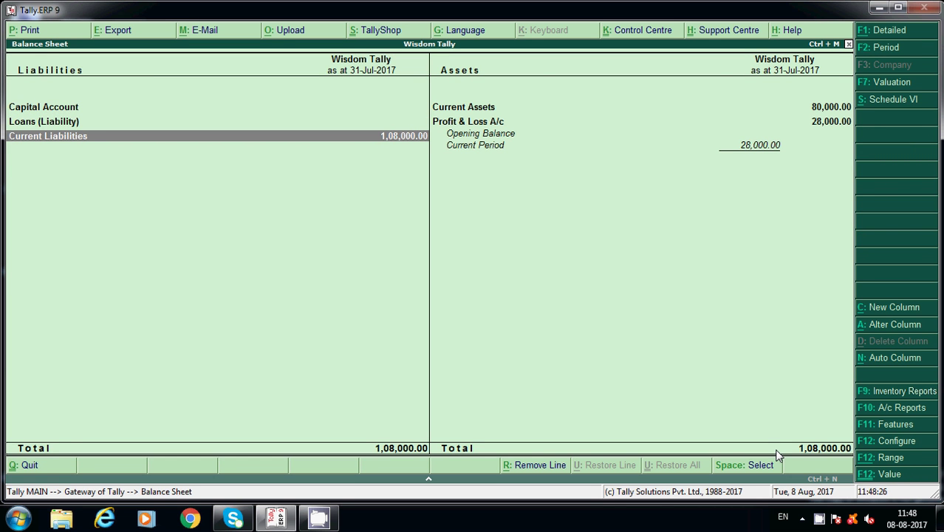
key(Return)
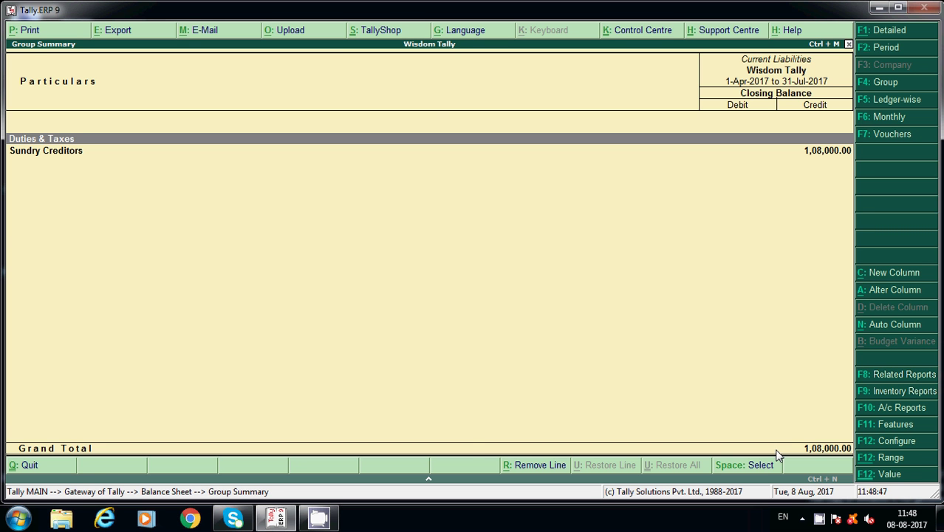
key(Escape)
key(Escape)
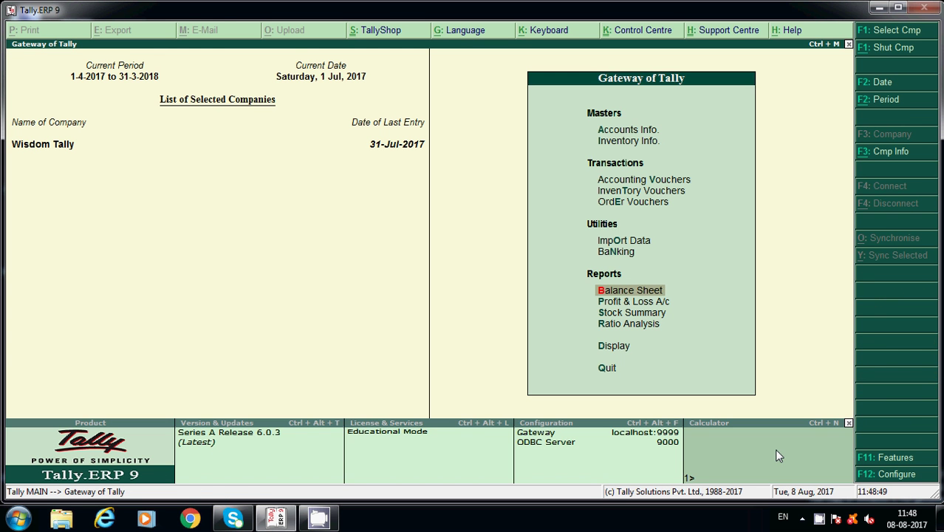
Start a journal voucher with a GST statutory adjustment, choosing Increase of Tax Liability as the nature of adjustment.
key(v)
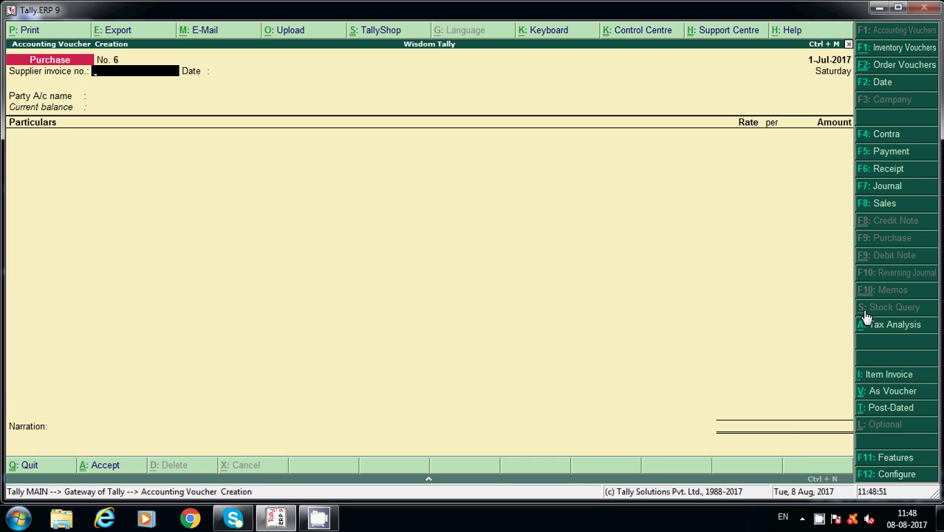
click(913, 195)
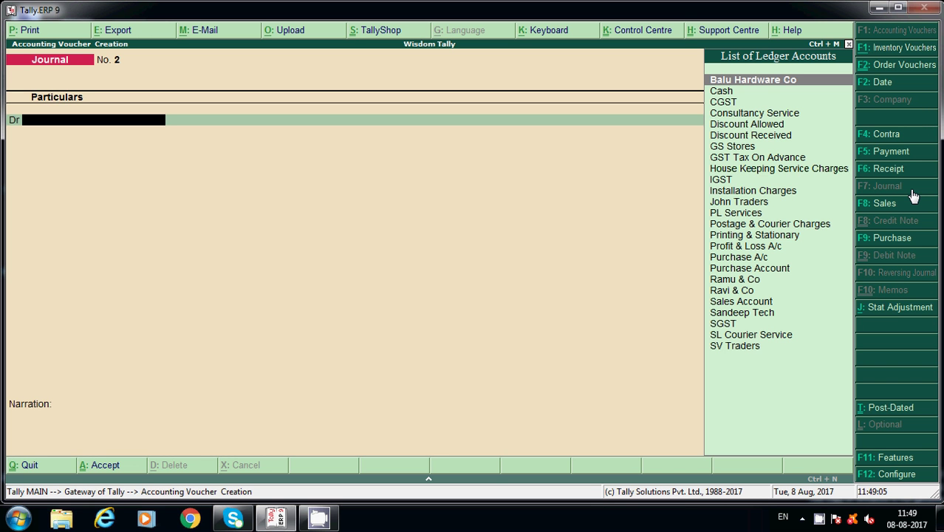
click(883, 314)
key(Return)
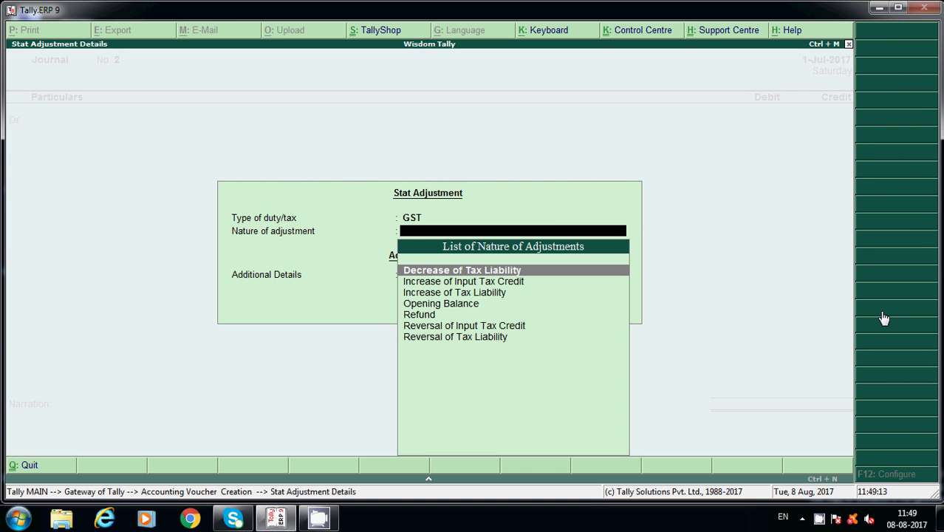
key(Down)
key(Down)
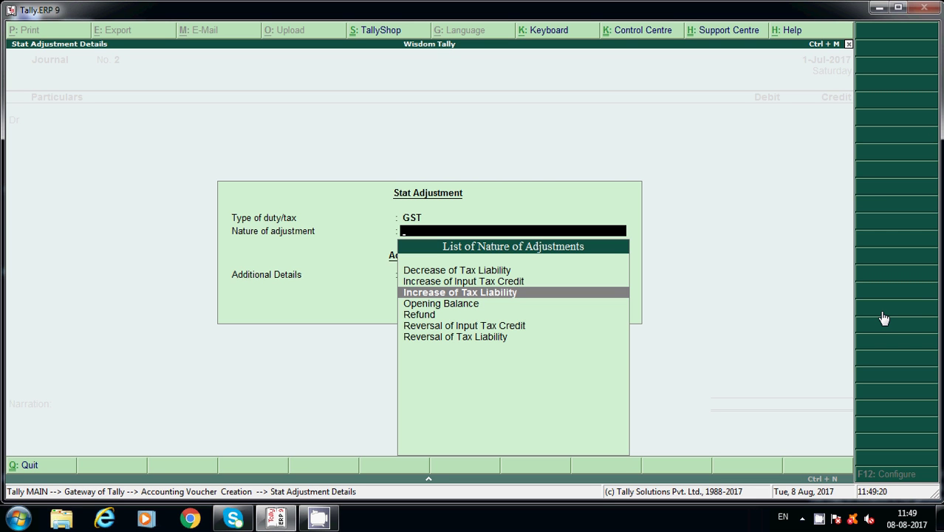
key(Return)
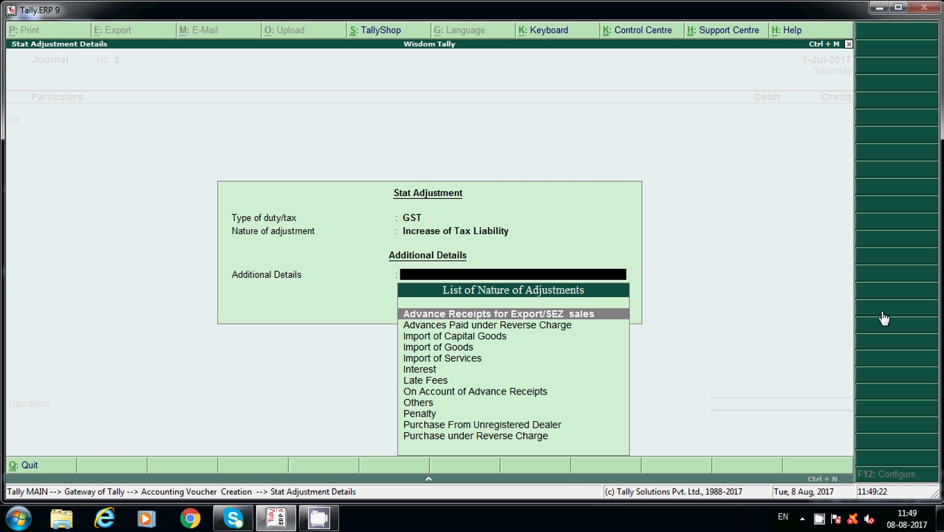
Set the statutory adjustment's additional details to Purchase under Reverse Charge.
key(Down)
key(Down)
key(Down)
key(Down)
key(Down)
key(Down)
key(Down)
key(Down)
key(Down)
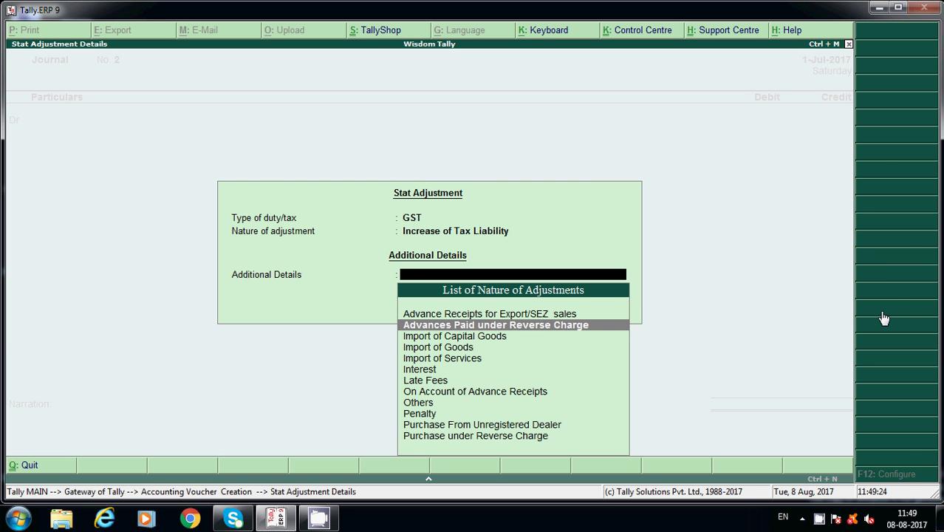
key(Down)
key(Down)
key(Return)
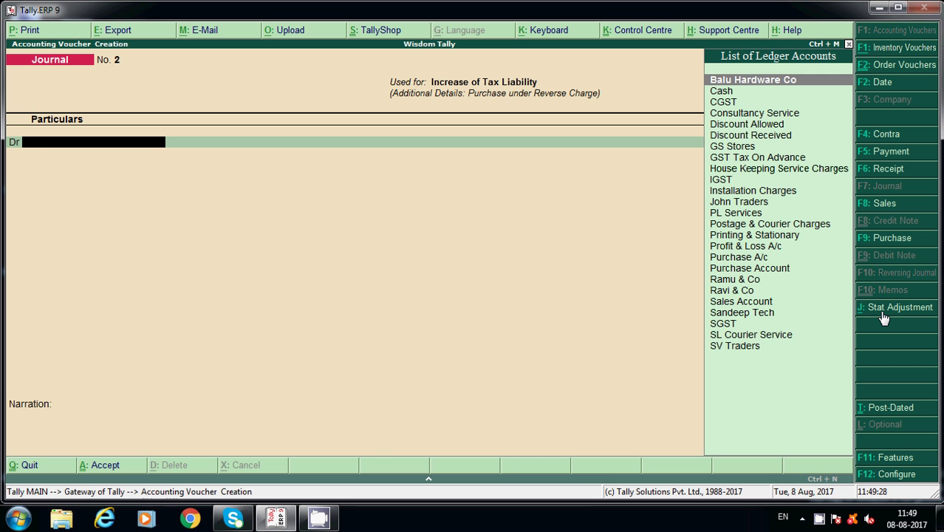
Choose GST Tax On Advance as the ledger debited in the journal voucher.
text(T)
key(BackSpace)
text(Gs)
key(Down)
key(Down)
key(Down)
key(Up)
key(Return)
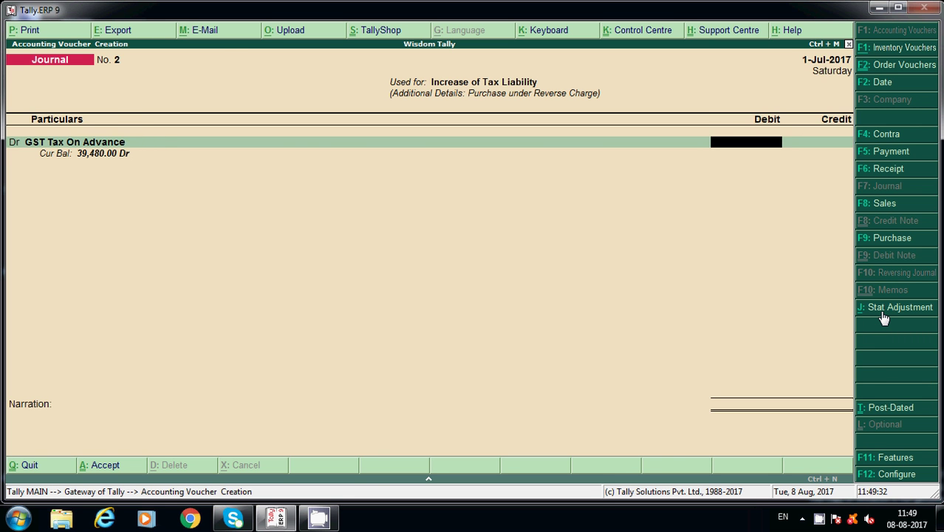
Open the GST Tax On Advance ledger from the voucher, review its group and statutory settings, and return to the journal entry.
key(BackSpace)
key(ctrl+Return)
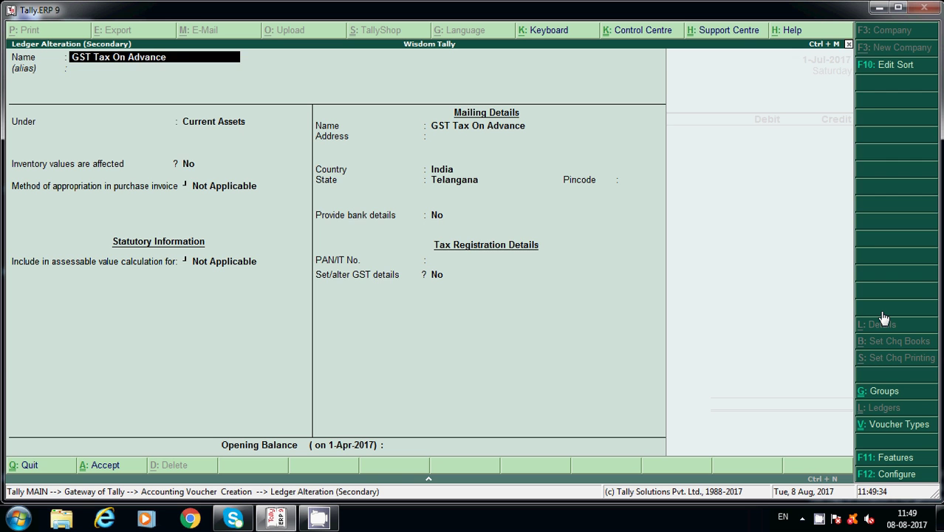
key(Return)
key(Return)
key(Return)
key(Return)
key(Return)
key(Return)
key(Return)
key(Return)
key(Return)
key(Return)
key(Return)
key(Return)
key(Return)
key(Return)
key(Return)
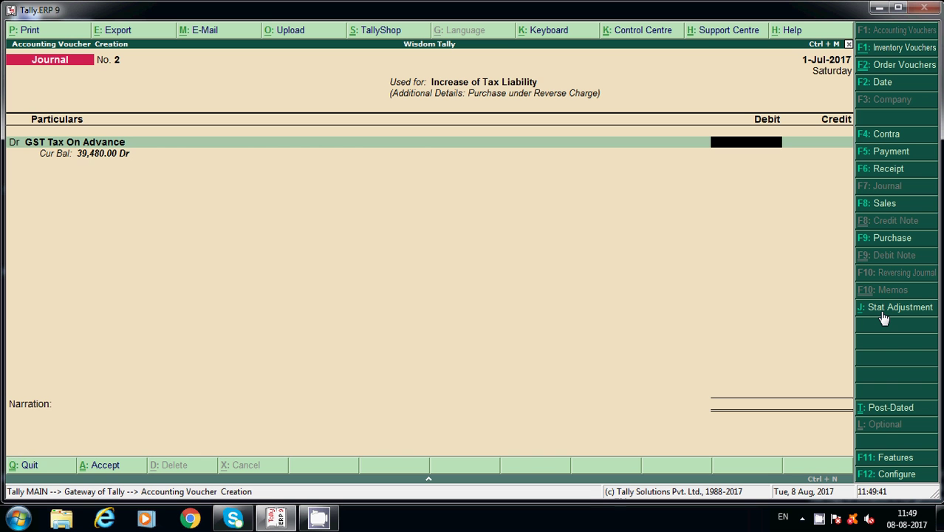
Debit GST Tax On Advance with 17760 and credit CGST with 8880, keeping the GST rate at 0 %.
text(17760)
key(Return)
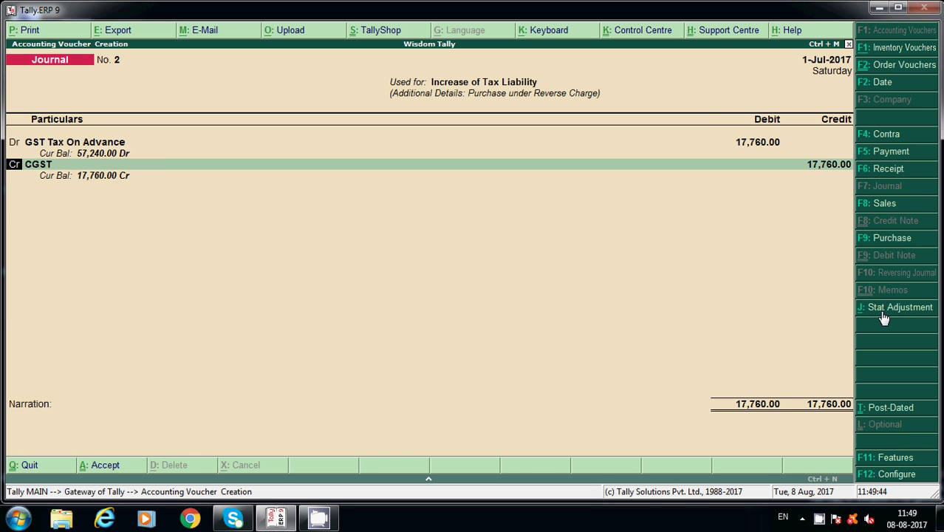
key(Return)
key(Return)
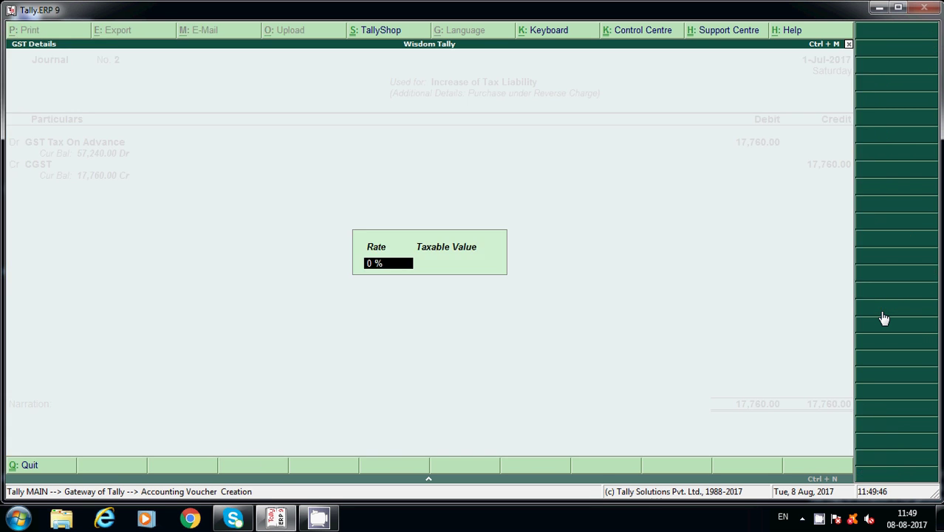
key(Return)
key(Return)
text(88)
text(0)
key(Return)
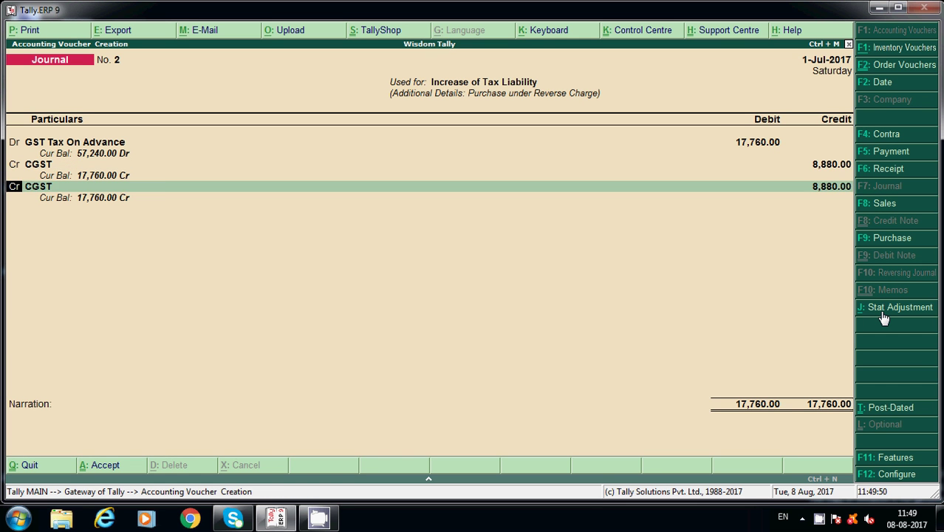
Change the second credit ledger of the journal to SGST with an amount of 8,880.
key(Return)
text(S)
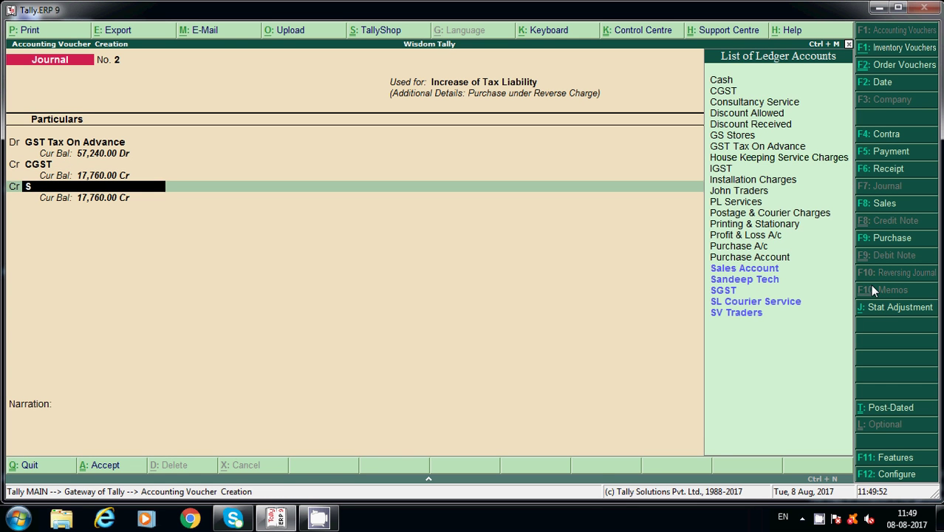
text(G)
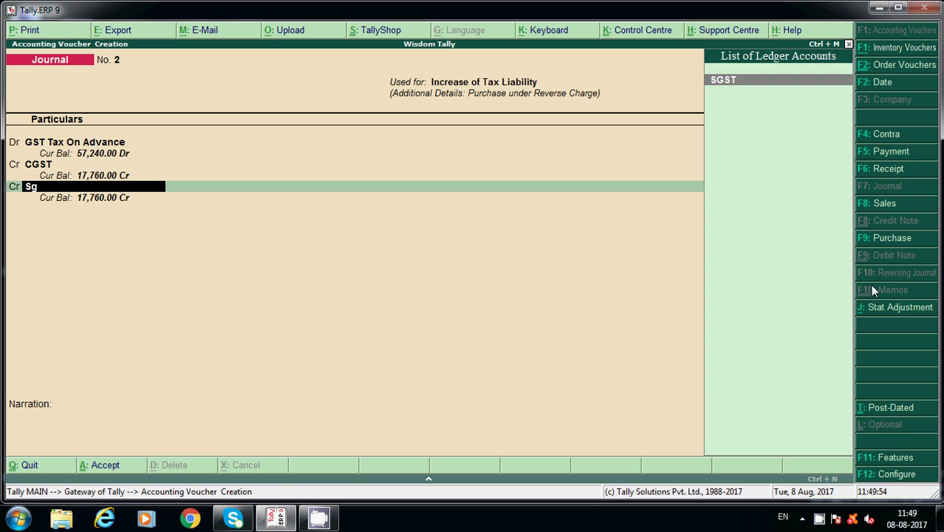
key(Return)
key(Return)
key(Return)
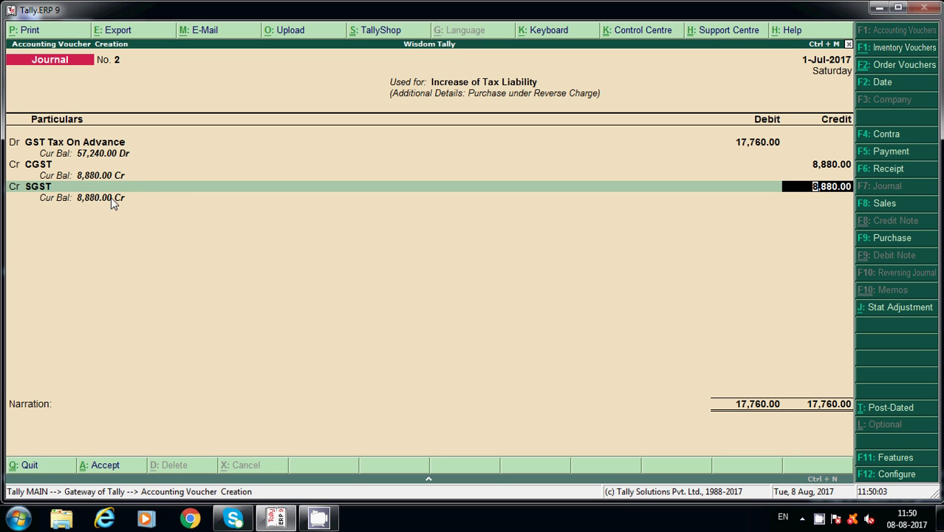
key(Return)
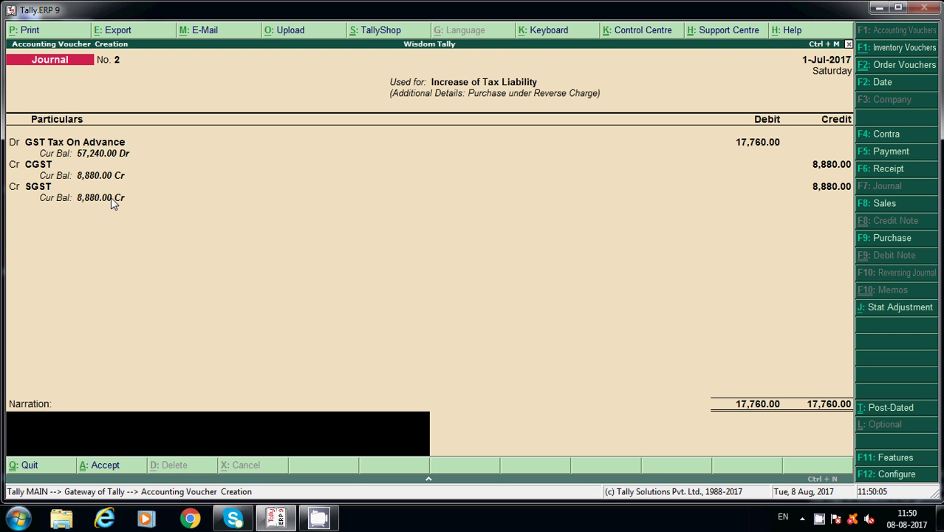
Change the journal voucher's date to 31-Jul-2017, accept the voucher with an empty narration and return to the Gateway of Tally.
key(Return)
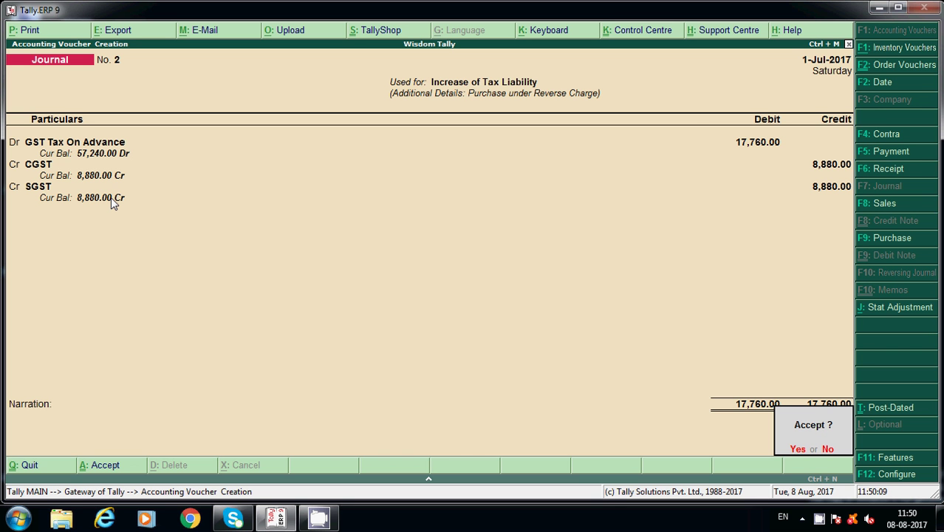
key(n)
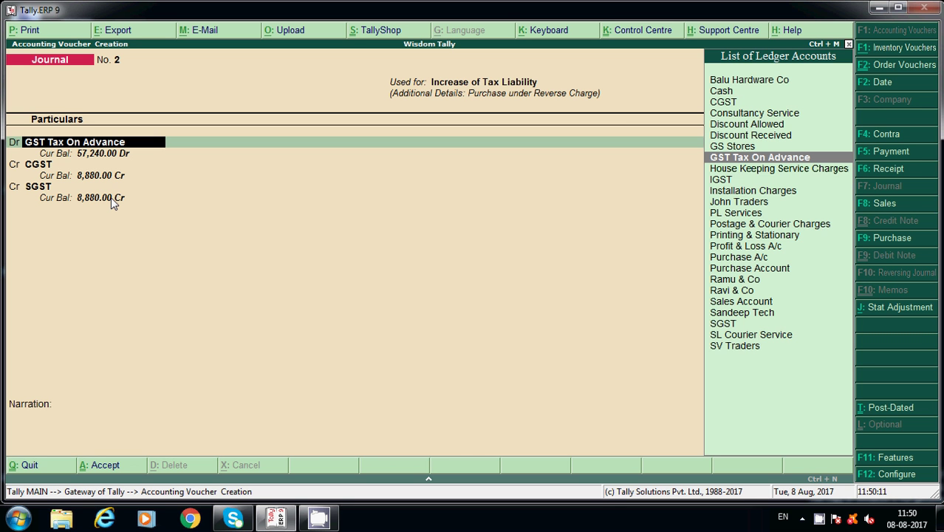
click(883, 83)
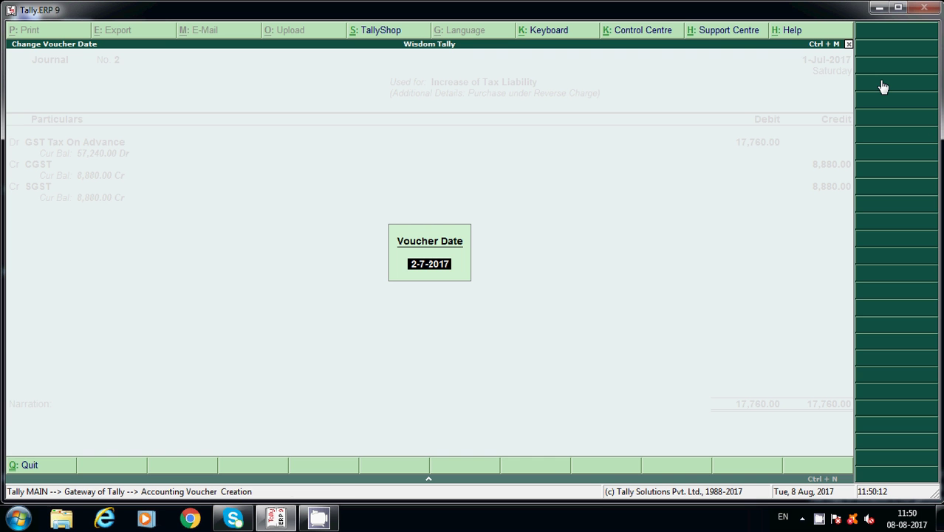
text(1-7)
key(Return)
key(Return)
key(Return)
key(Return)
key(Return)
key(Return)
key(Return)
key(Escape)
key(Return)
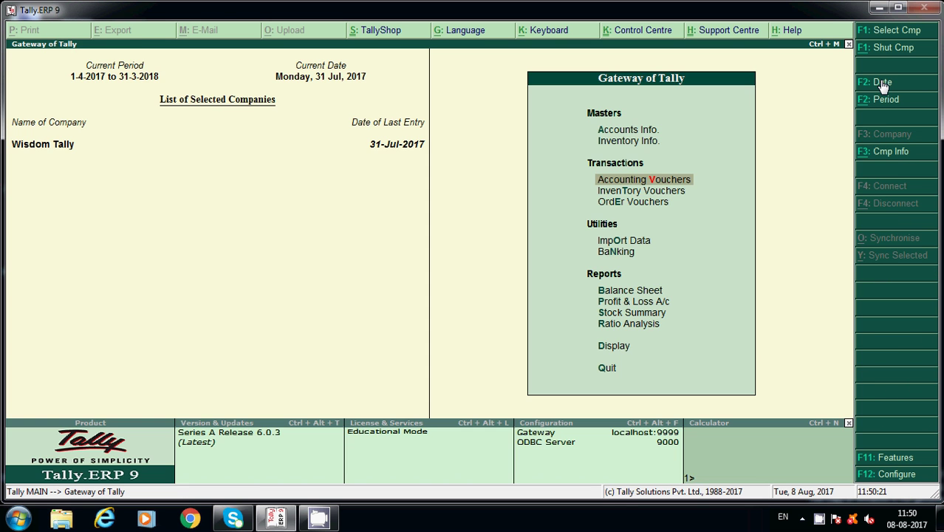
Open the Balance Sheet in detailed form, examine the CGST and SGST balances under Duties & Taxes, and return to the Gateway.
key(b)
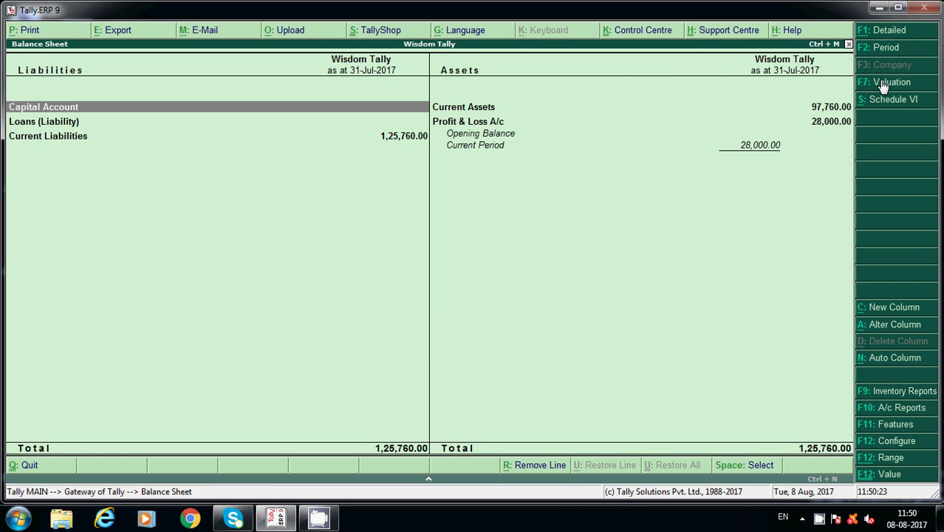
click(892, 34)
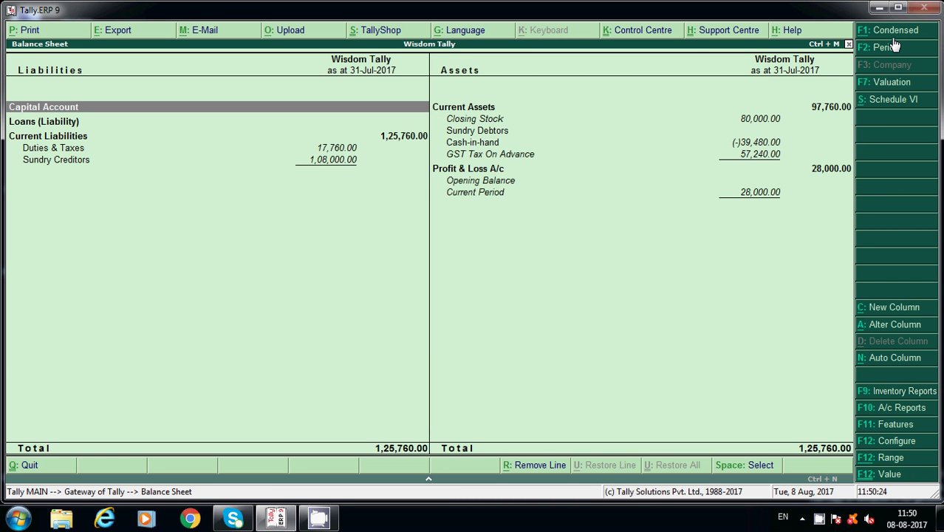
key(Down)
key(Down)
key(Down)
key(Return)
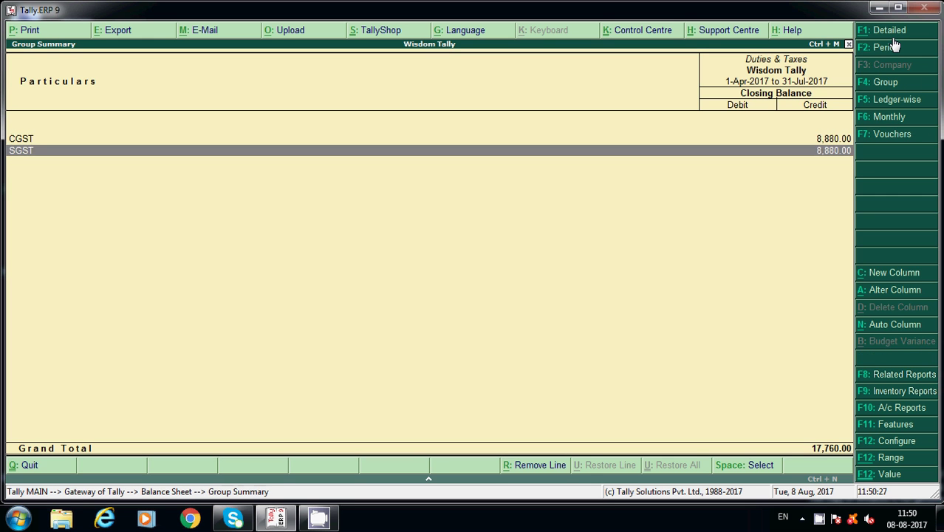
key(Down)
key(Escape)
key(Escape)
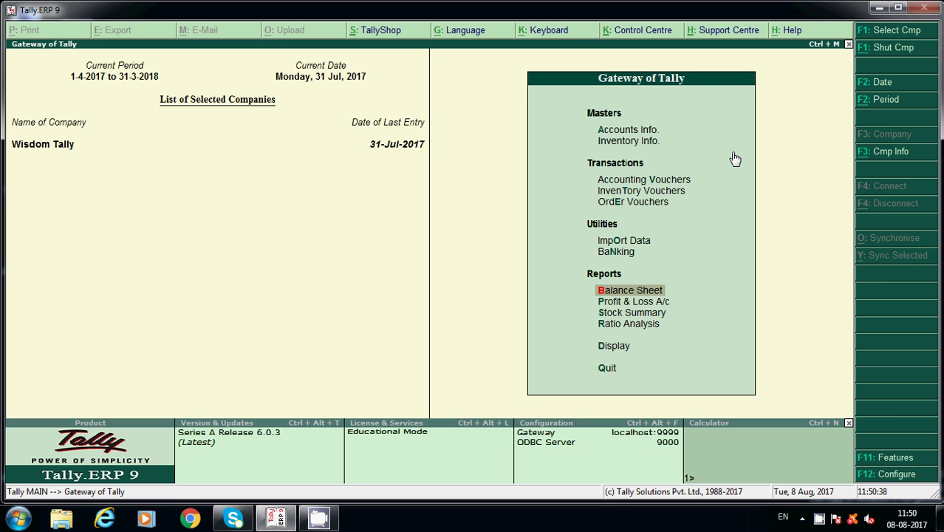
Start a payment voucher as a GST statutory payment for 1-Jul-2017 to 31-Jul-2017 with payment type Recipient Liability.
key(v)
click(899, 160)
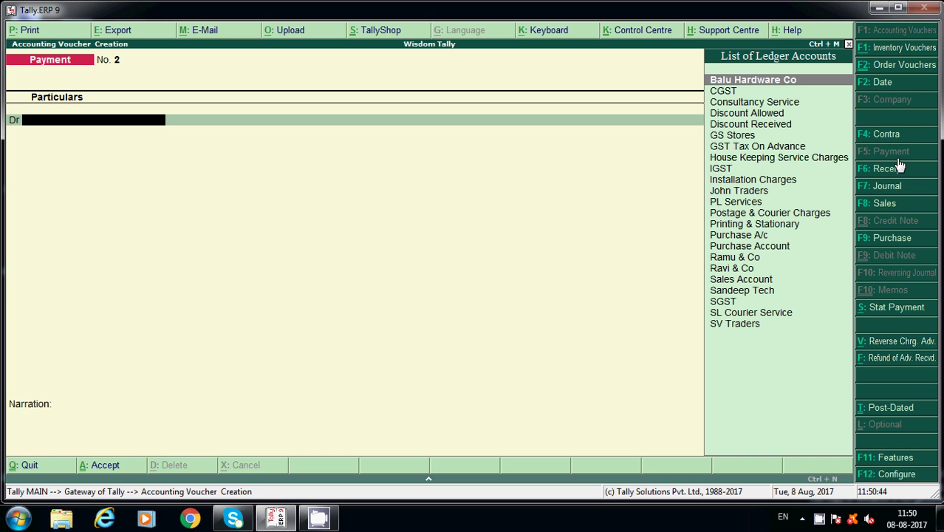
click(916, 309)
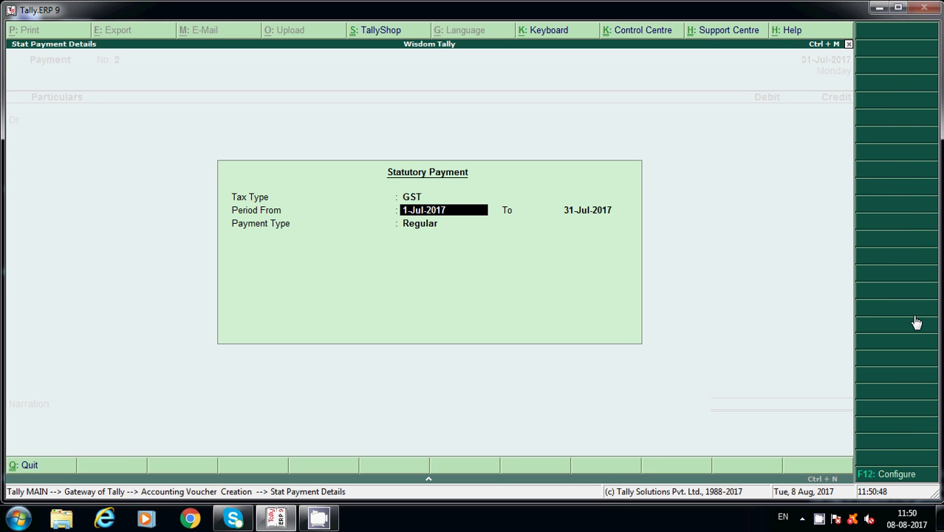
key(Return)
key(Return)
key(Up)
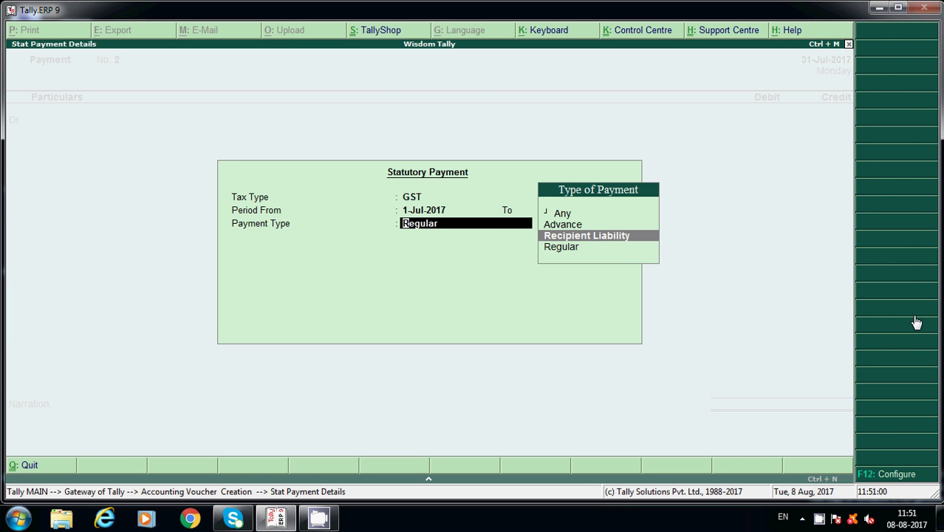
key(Return)
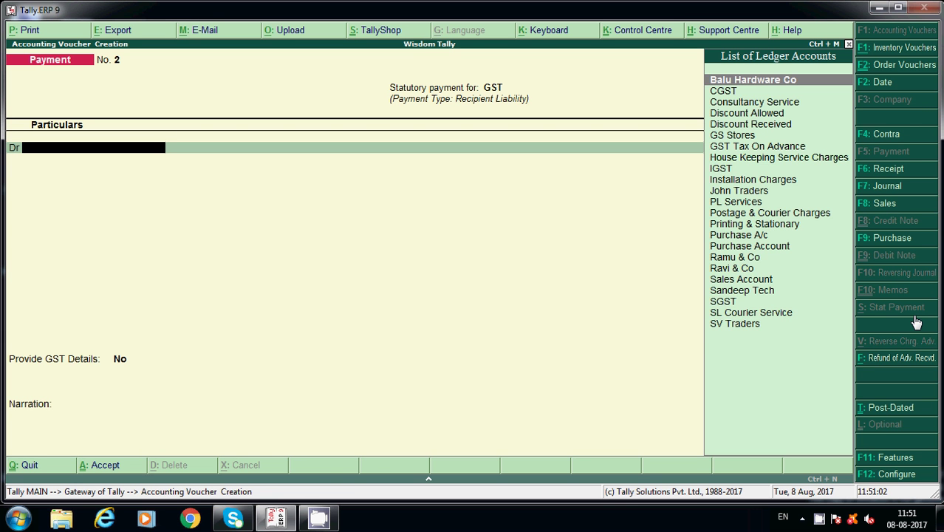
Debit the CGST ledger with 8880 in the payment voucher.
text(D)
key(BackSpace)
text(cg)
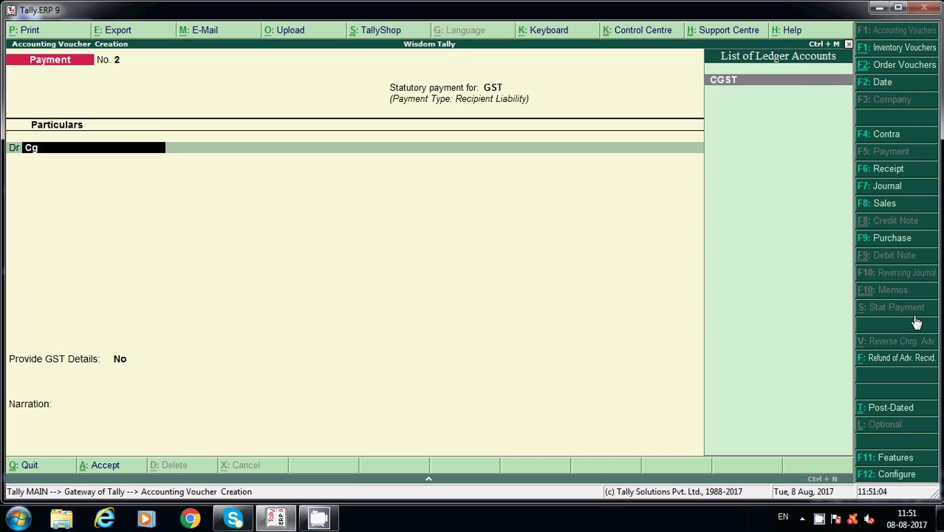
key(Return)
text(8880)
key(Return)
Debit the SGST ledger with 8880 in the GST payment voucher, below the CGST entry.
key(d)
key(Return)
text(sg)
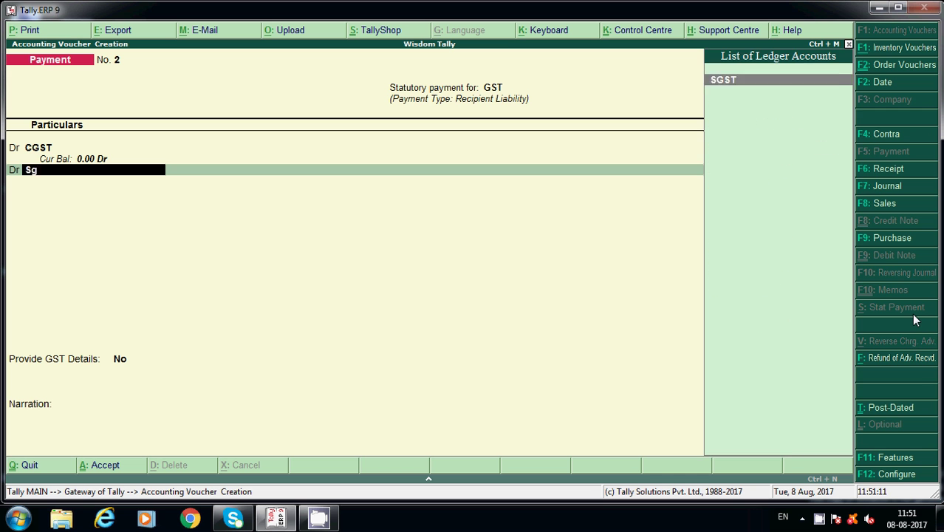
key(Return)
text(8880)
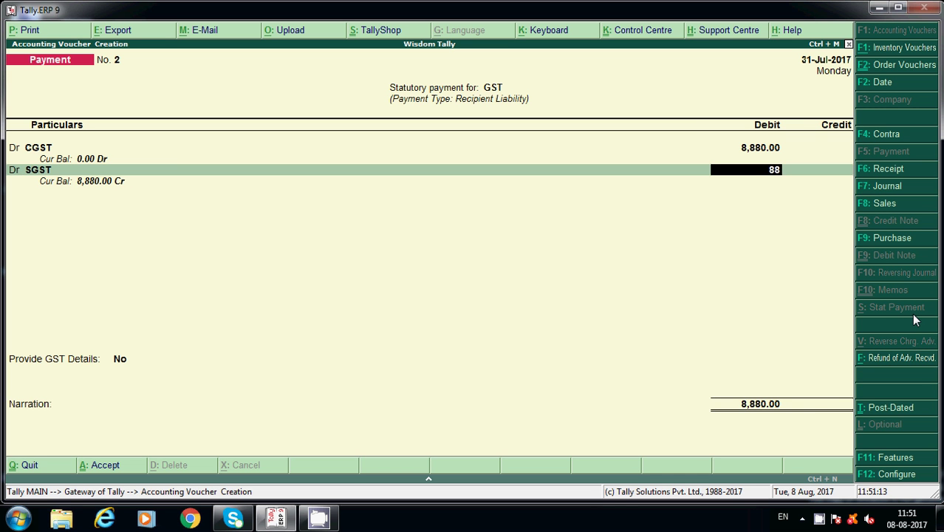
key(Return)
key(Return)
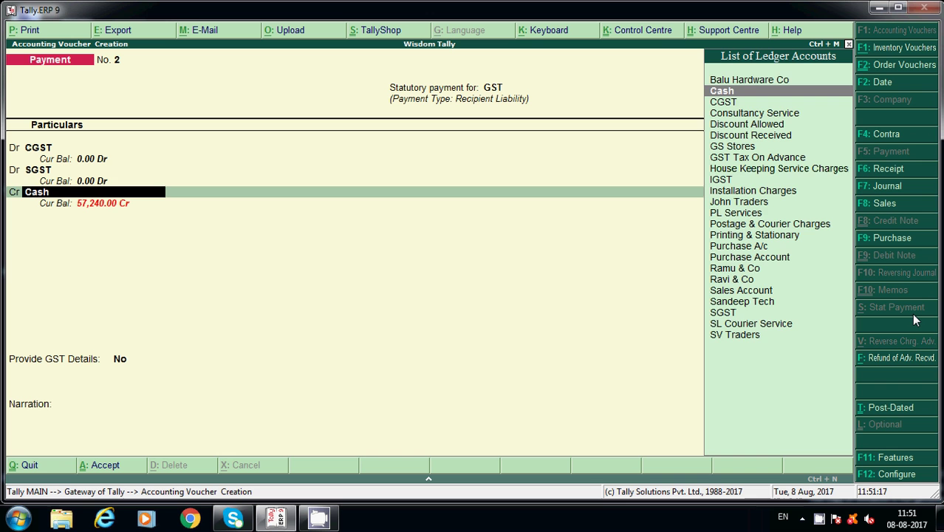
Credit Cash with 17760 in the payment voucher and choose to provide GST details.
key(Return)
key(Return)
key(Return)
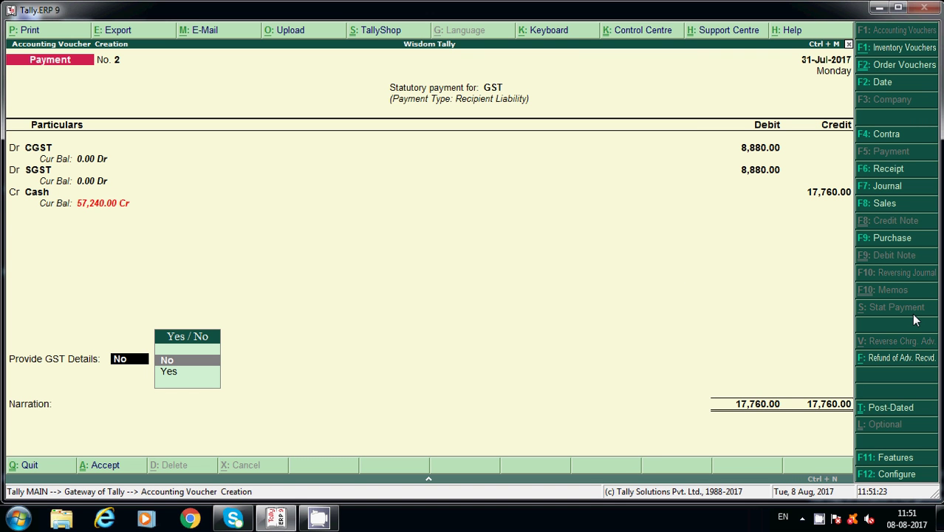
key(Return)
key(BackSpace)
key(y)
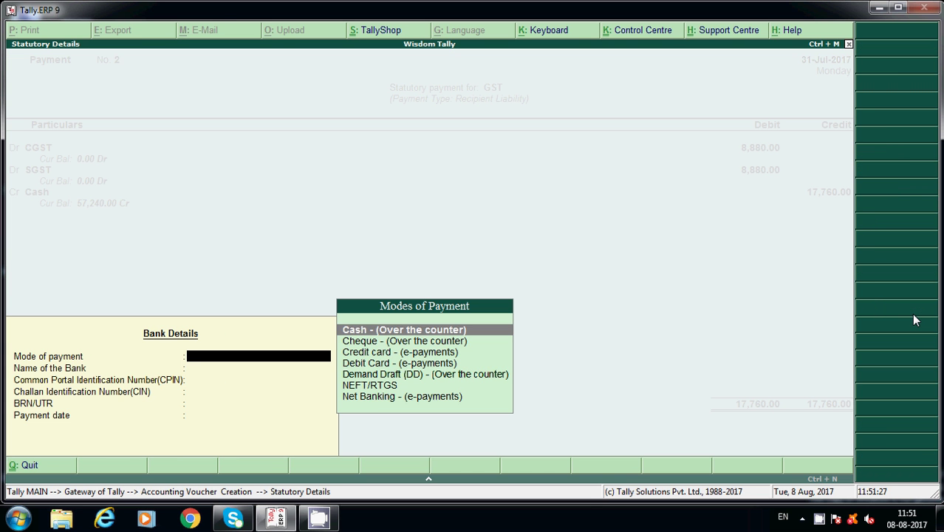
Examine the available modes of payment in the voucher's bank details.
key(Down)
key(Down)
key(Down)
key(Down)
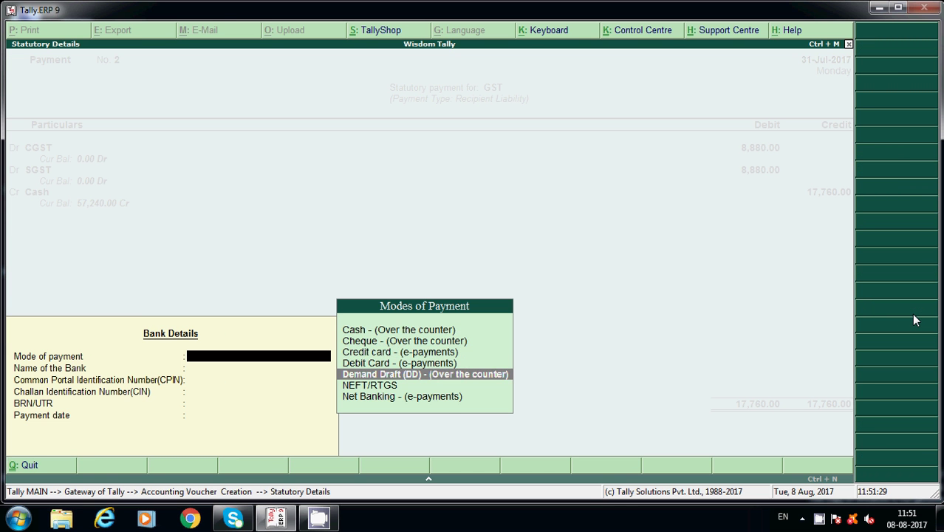
key(Down)
key(Down)
key(Up)
key(Up)
key(Up)
key(Down)
key(Down)
key(Down)
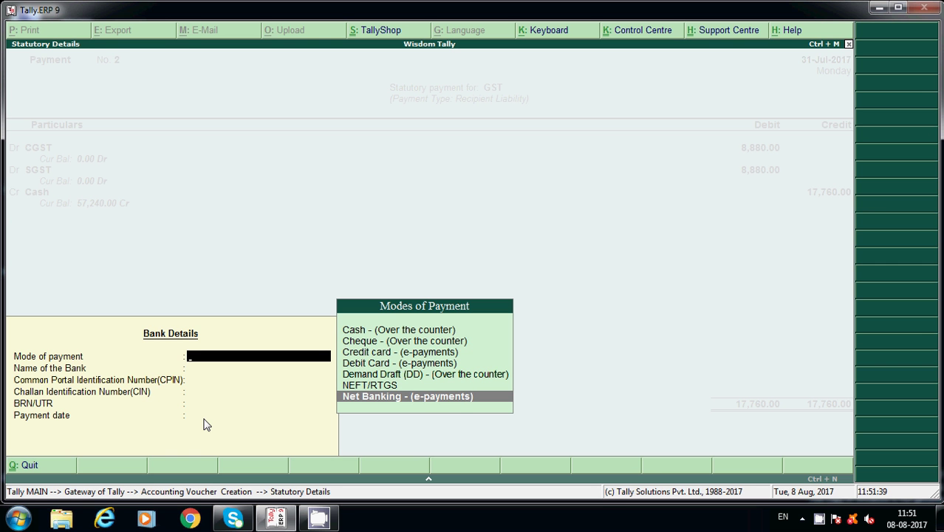
Set the mode of payment to Cash (Over the counter), leave the other bank details empty, accept the voucher and return to the Gateway.
key(Up)
key(Up)
key(Up)
key(Up)
key(Up)
key(Up)
key(Return)
key(Return)
key(Return)
key(Return)
key(Return)
key(Return)
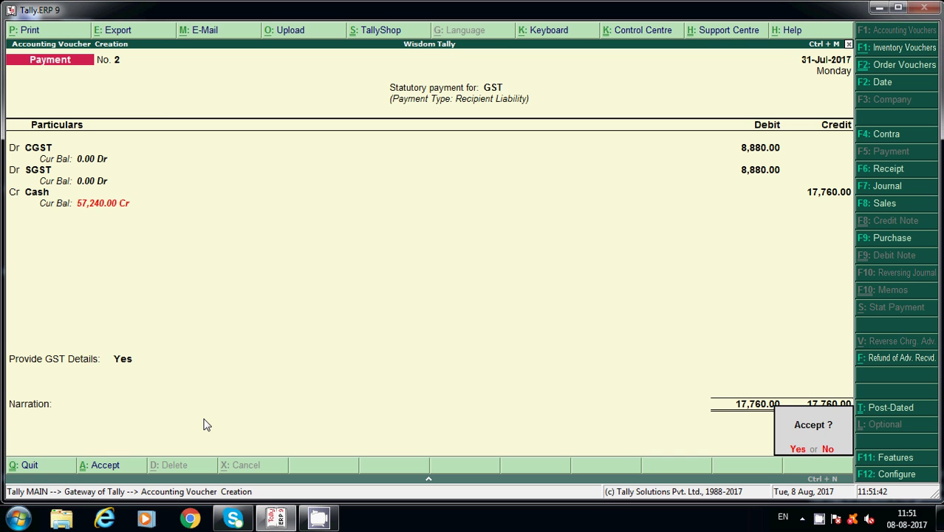
key(Return)
key(Escape)
key(Return)
Open the Balance Sheet in detailed form and examine the Duties & Taxes group.
key(b)
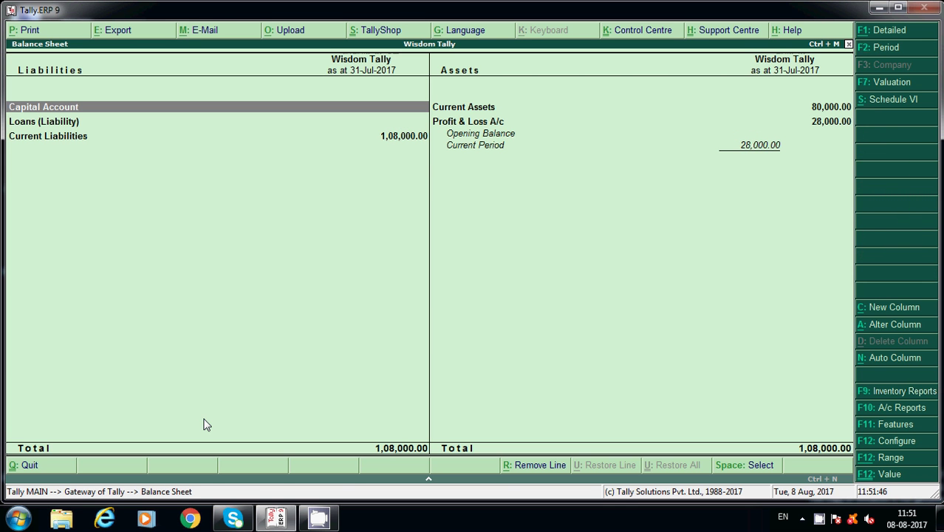
click(914, 37)
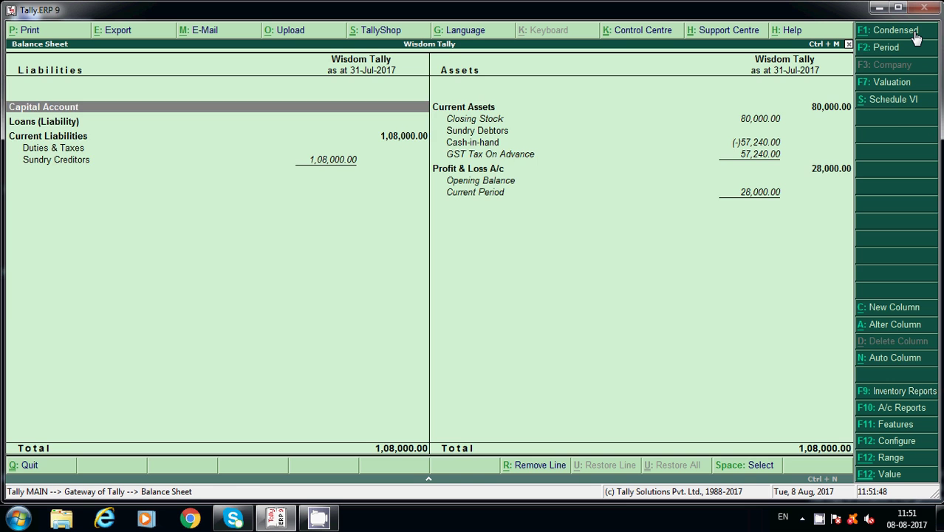
key(Down)
key(Down)
key(Down)
key(Return)
key(Escape)
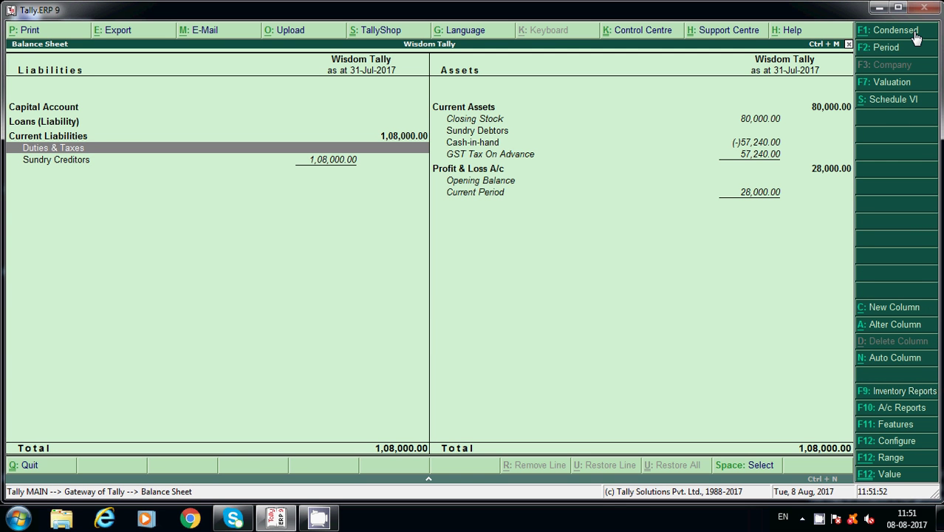
Delete the 1-7-2017 SGST journal of 39,480 from the GST Tax On Advance ledger's vouchers and return to the Balance Sheet.
key(Right)
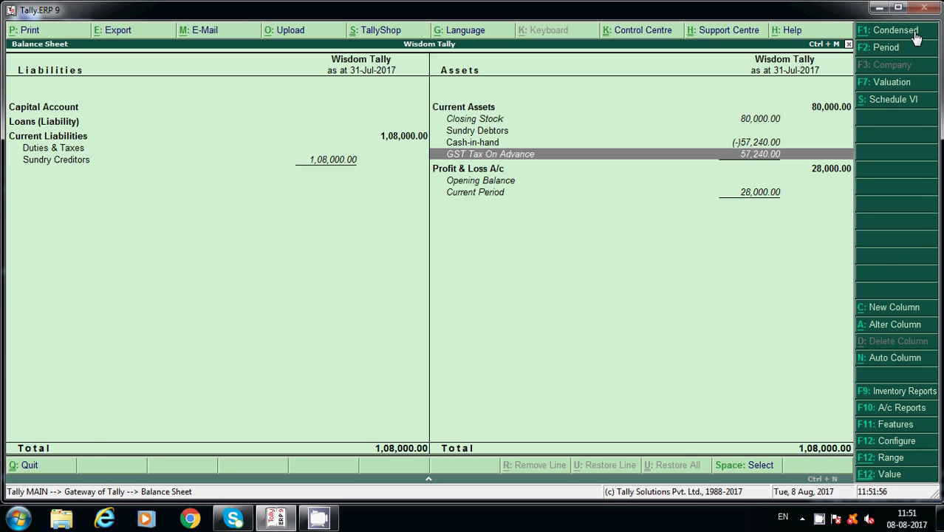
key(Return)
key(Return)
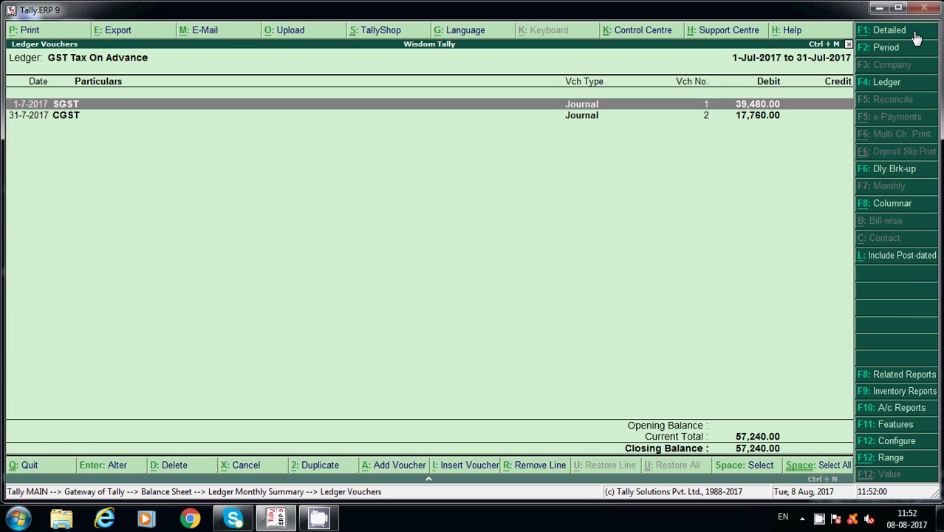
key(alt+d)
key(Return)
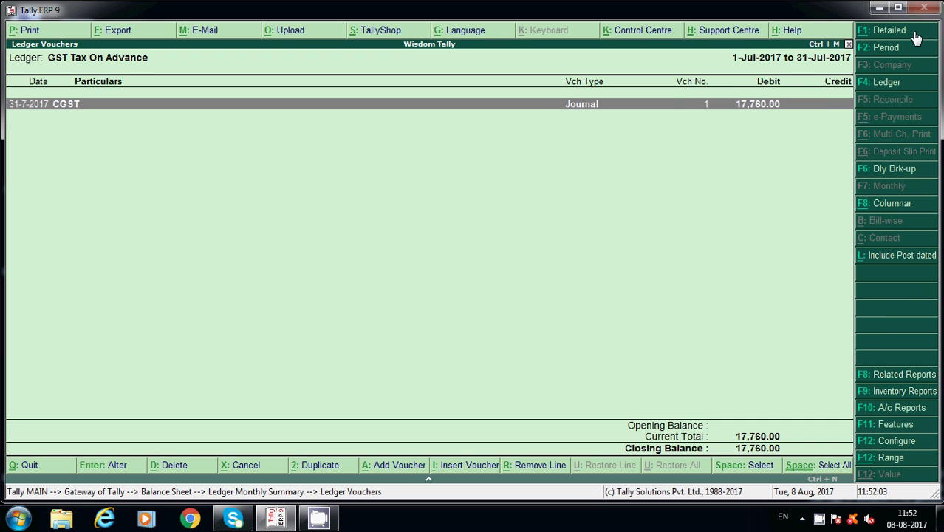
key(Escape)
key(Escape)
Delete the 39,480 payment voucher from the Cash ledger's July vouchers under Cash-in-hand.
key(Up)
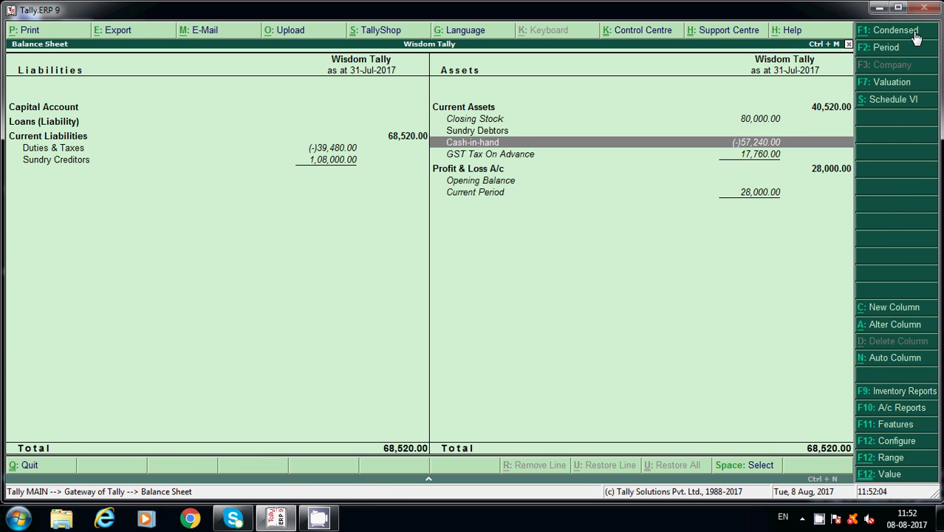
key(Return)
key(Return)
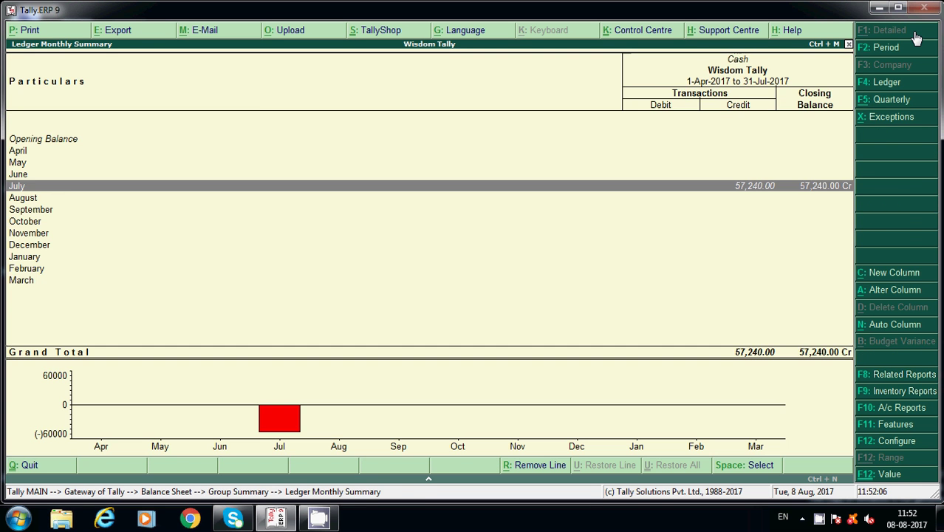
key(Return)
key(alt+d)
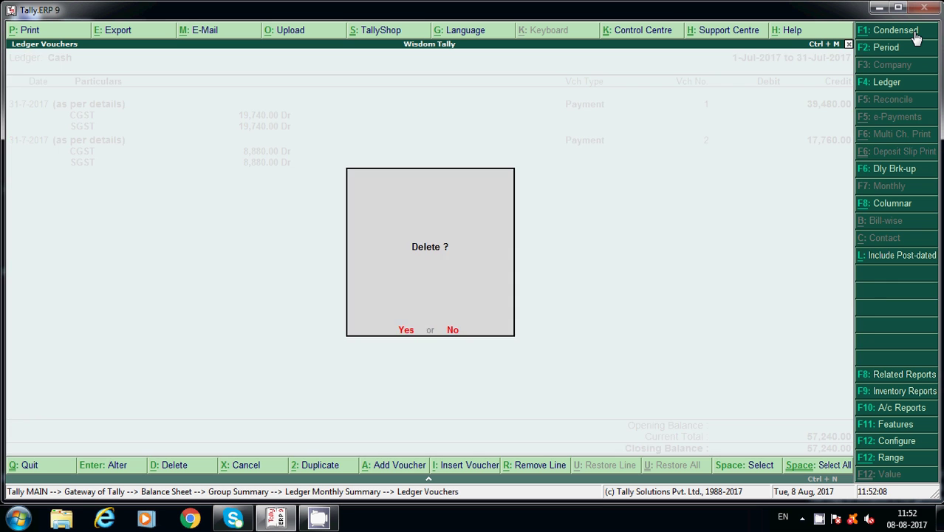
key(y)
key(Escape)
key(Escape)
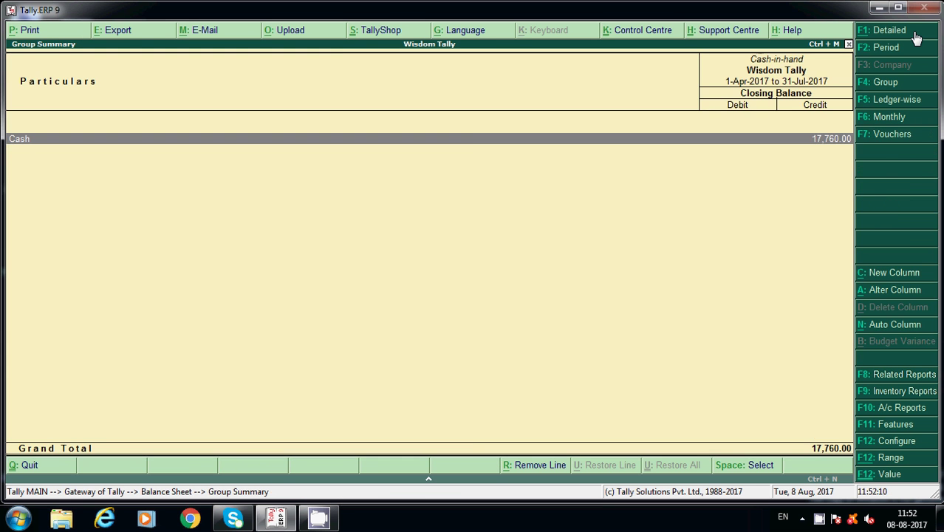
Check the Cash-in-hand and GST Tax On Advance balances in the Balance Sheet and return to the Gateway of Tally.
key(Escape)
key(Down)
key(Down)
key(Down)
key(Down)
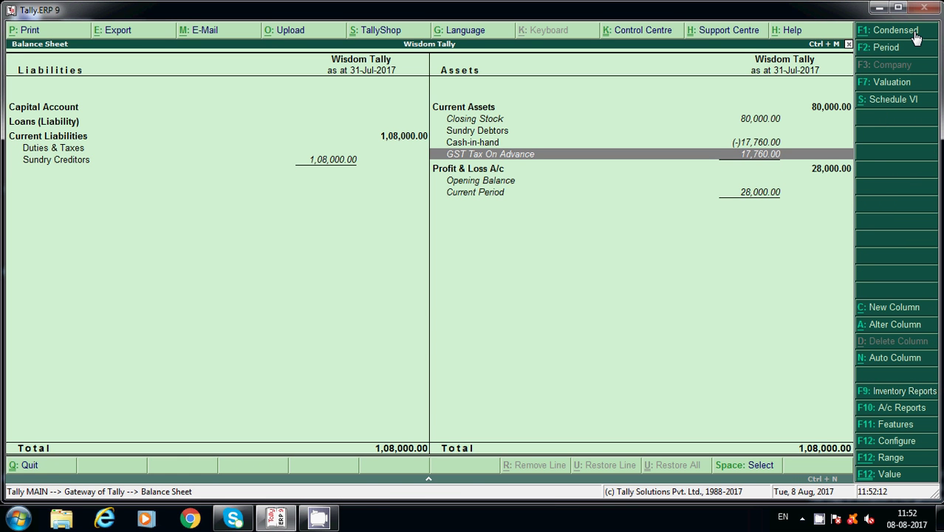
key(Down)
key(Up)
key(Escape)
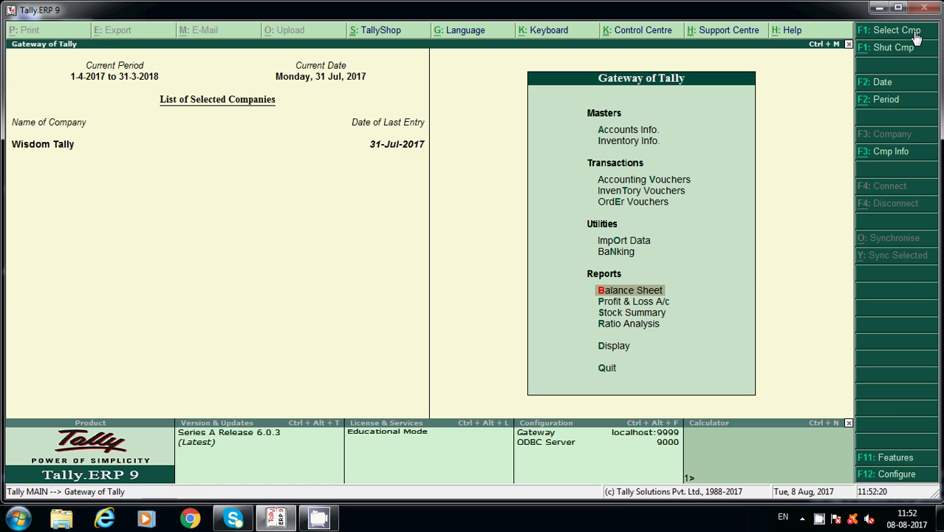
Start a journal voucher as a GST stat adjustment for Increase of Input Tax Credit with additional details Purchase under Reverse Charge.
key(v)
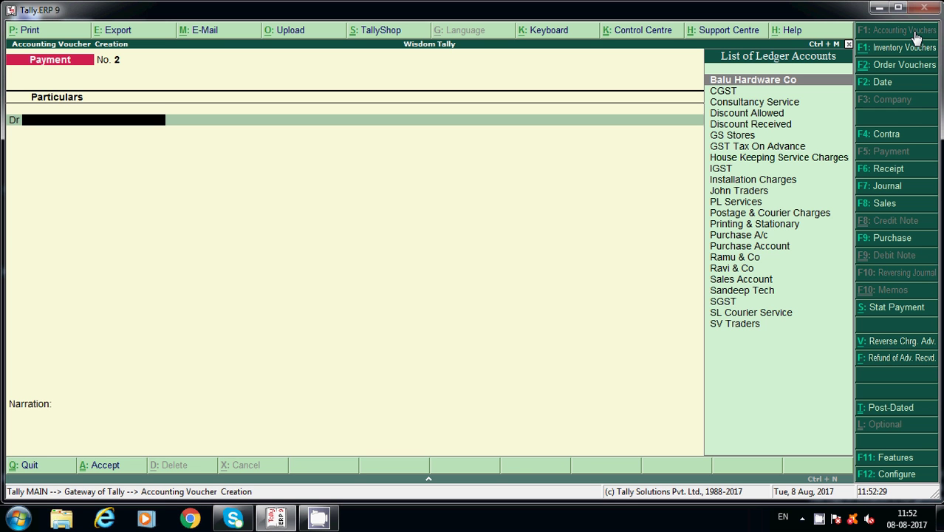
click(890, 188)
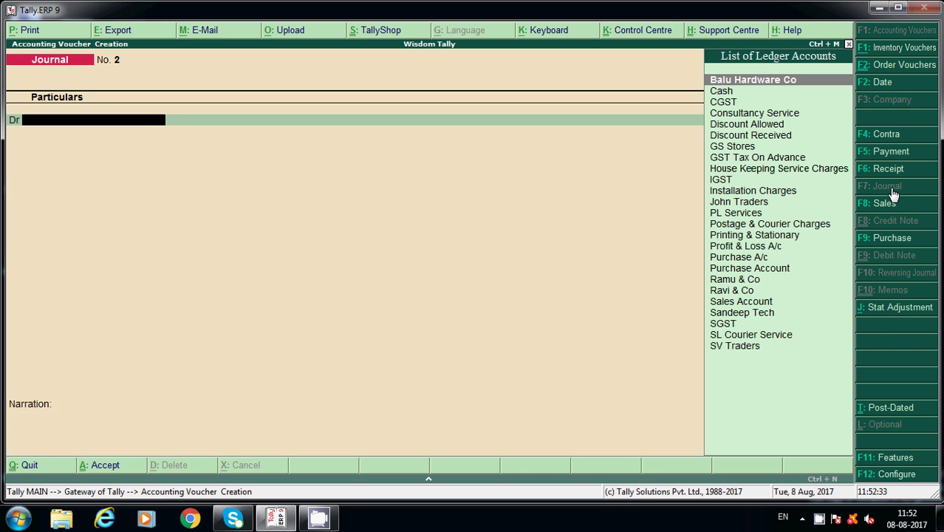
click(895, 310)
key(Return)
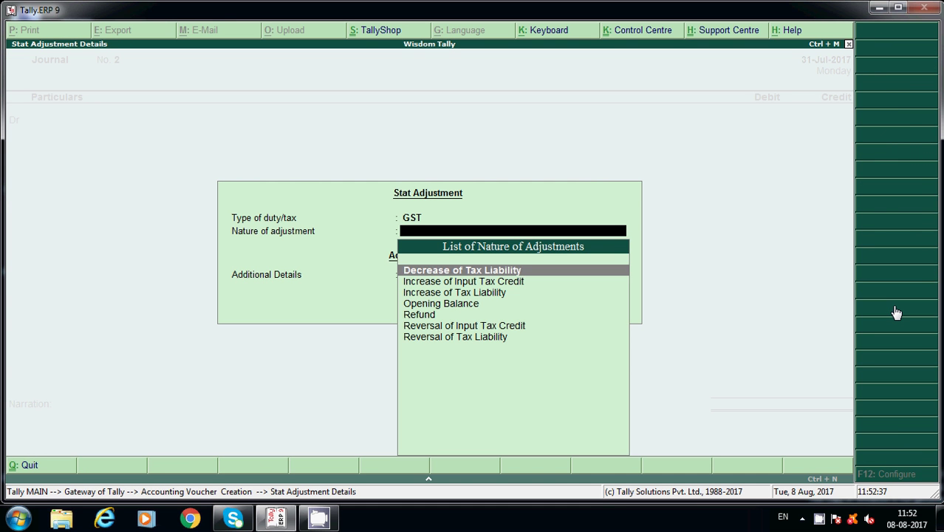
key(Down)
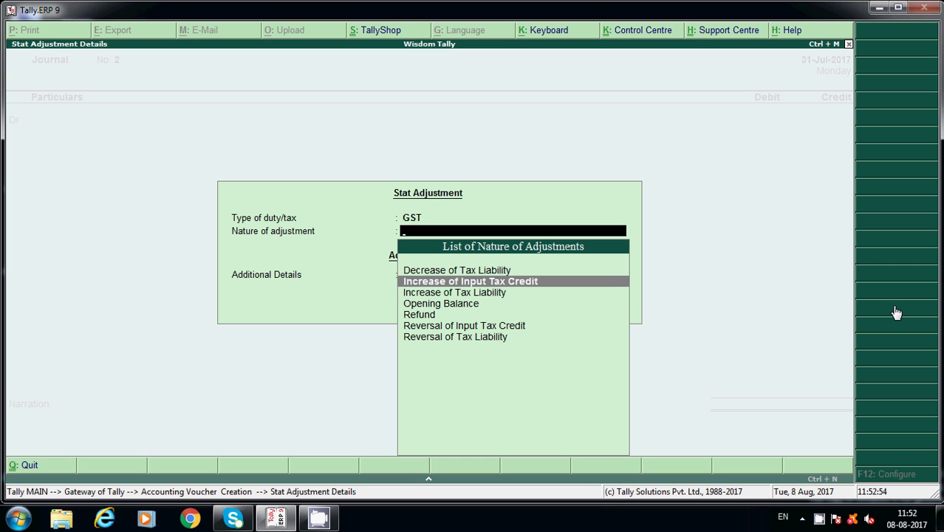
key(Return)
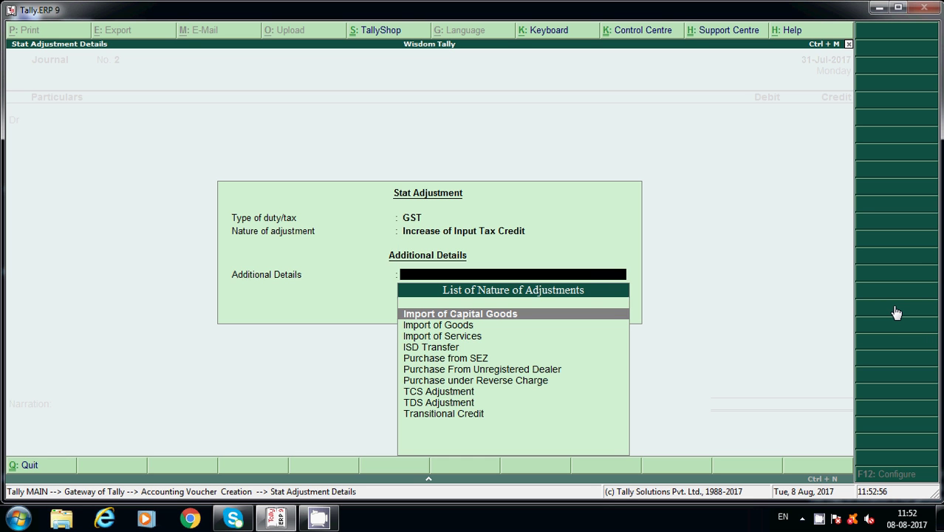
key(Down)
key(Down)
key(Down)
key(Down)
key(Down)
key(Down)
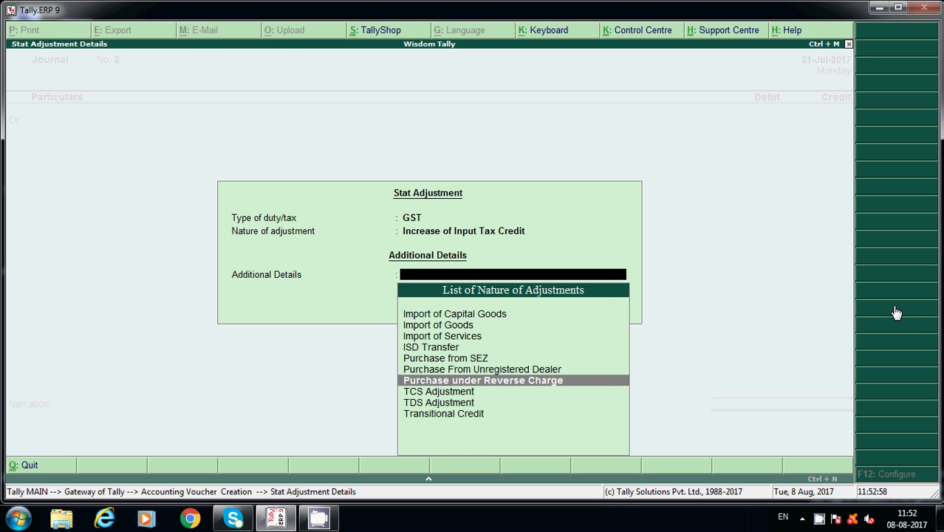
key(Return)
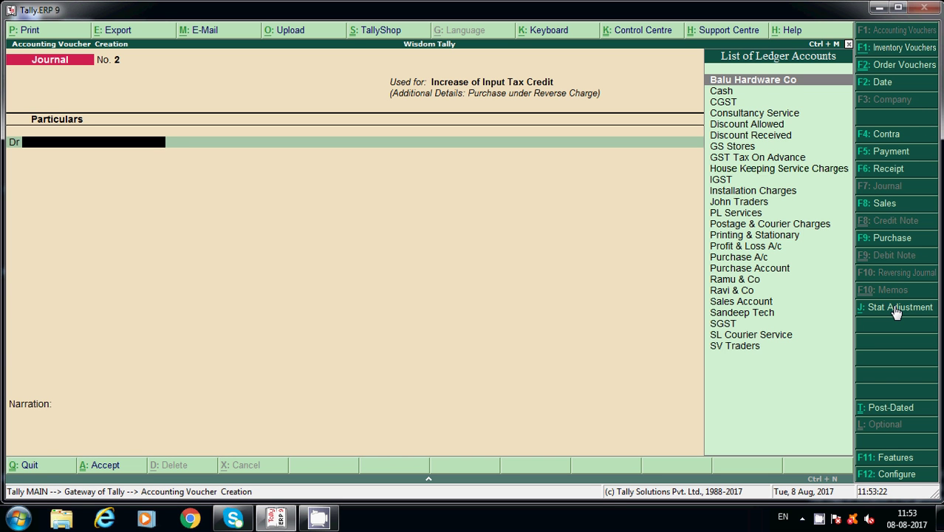
Debit the CGST ledger with 8880 in the input tax credit journal.
text(G)
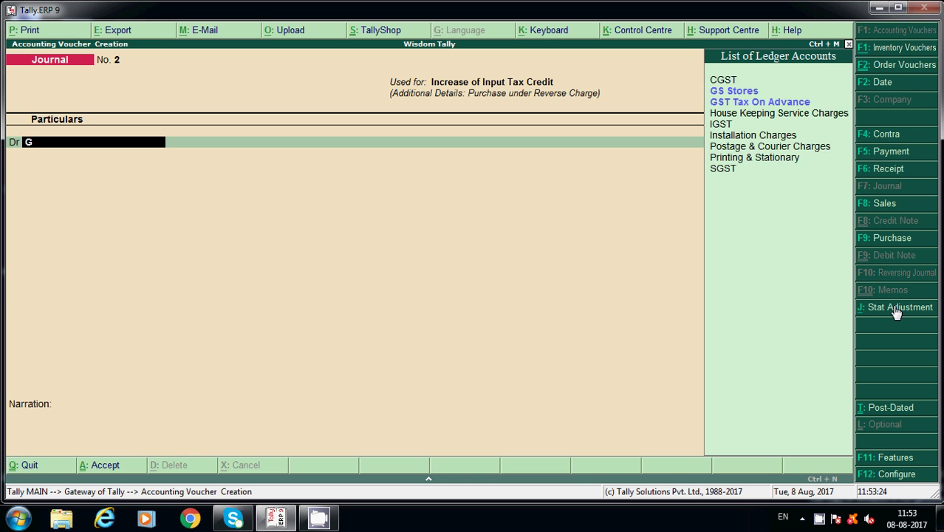
key(Up)
key(Return)
key(Return)
key(Return)
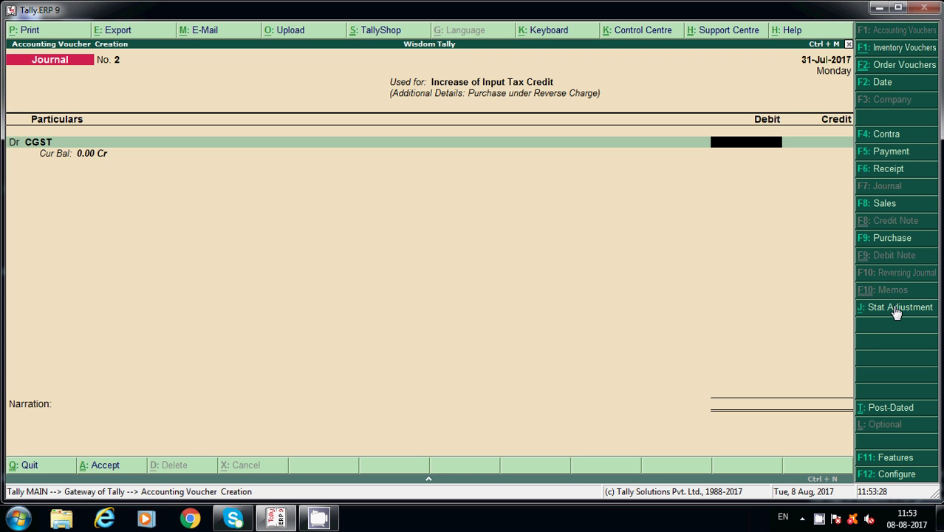
text(8,88)
text(0)
key(Return)
Debit the SGST ledger with 8880 in the input tax credit journal.
key(Return)
text(sg)
key(Return)
key(Return)
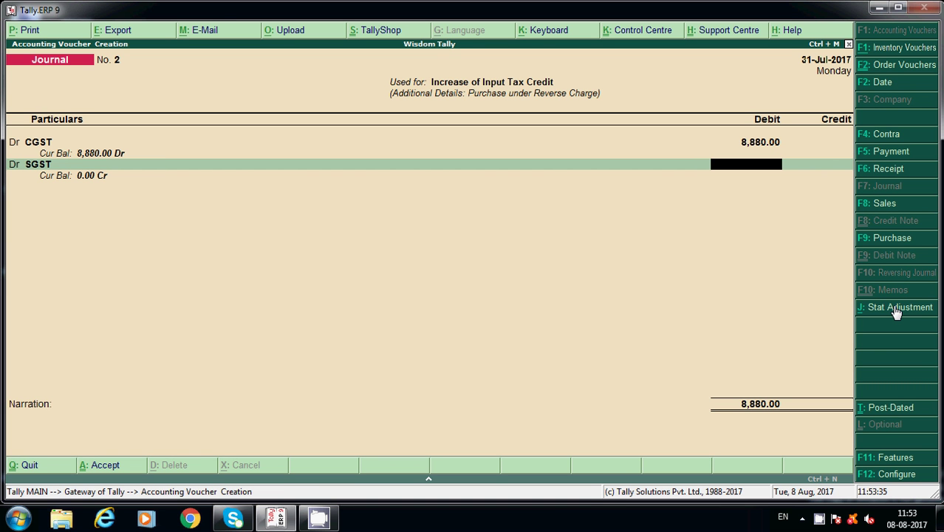
text(8880)
key(Return)
Credit GST Tax On Advance with 17760 and change the journal voucher's date to 1-Aug-2017.
key(Return)
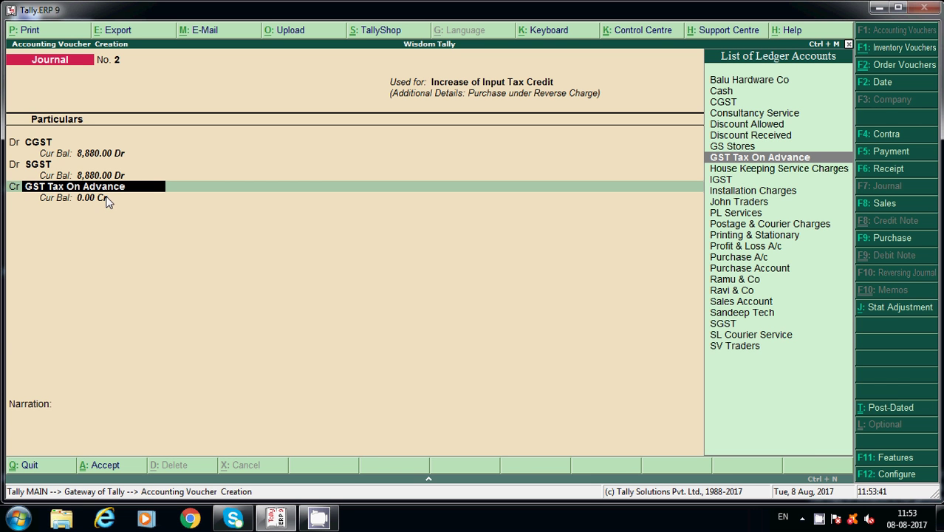
click(890, 94)
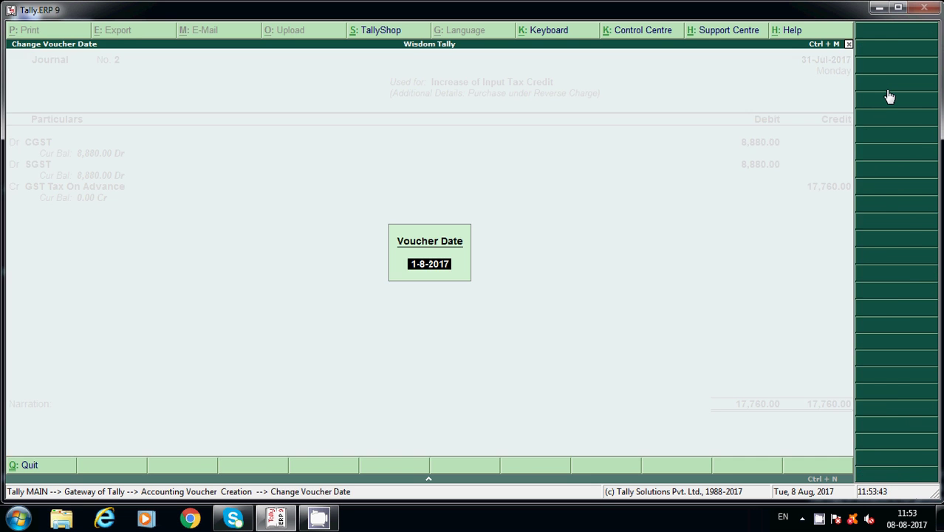
key(Return)
key(Return)
key(Return)
key(Return)
key(Return)
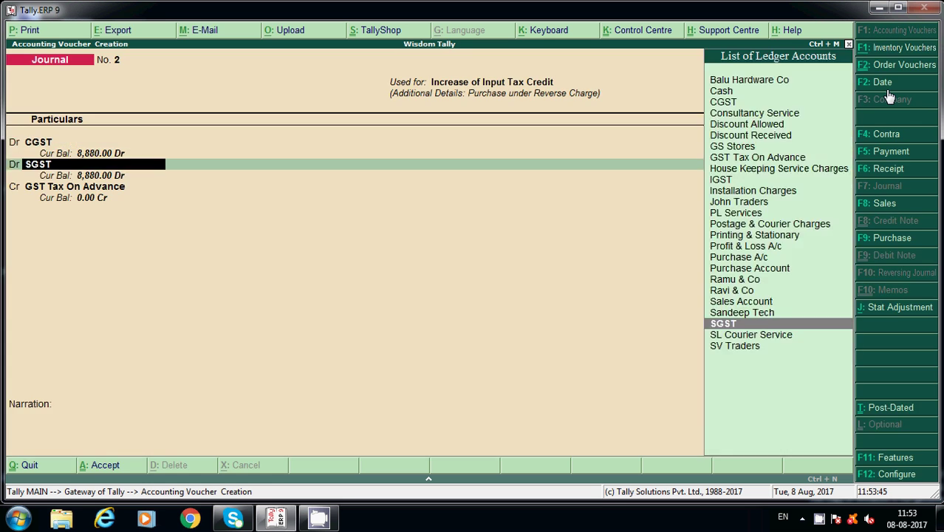
key(Return)
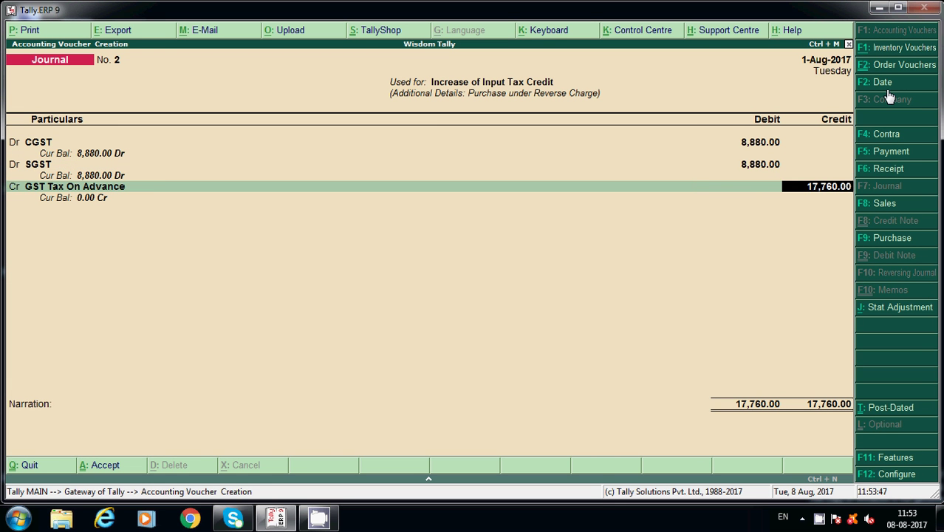
key(Return)
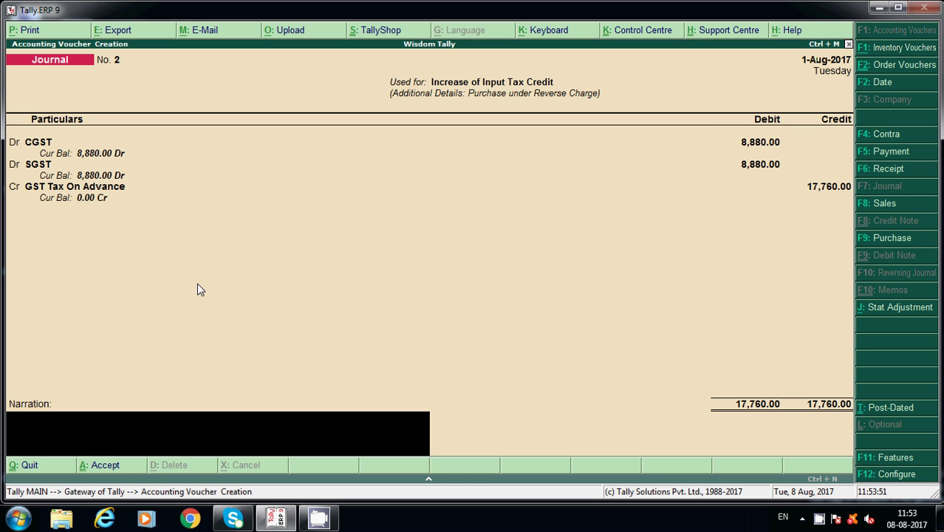
Save the input tax credit journal voucher without a narration and leave voucher entry.
key(Return)
key(Return)
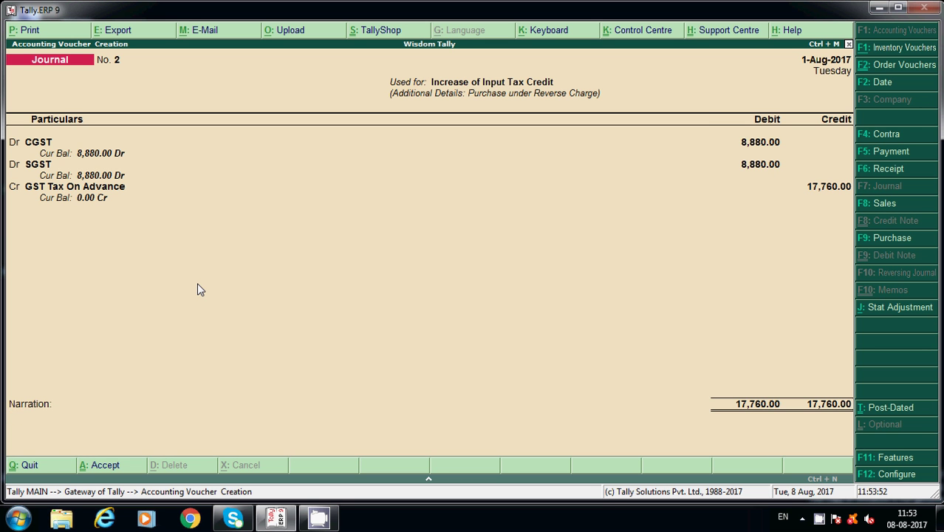
key(Escape)
key(Return)
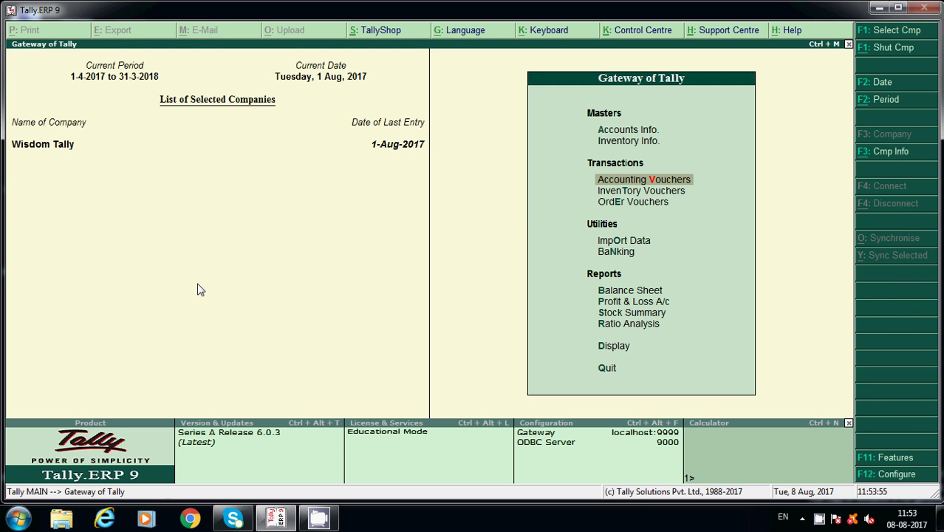
Show the Balance Sheet in detailed form and examine the CGST and SGST balances under Duties & Taxes.
key(b)
key(Down)
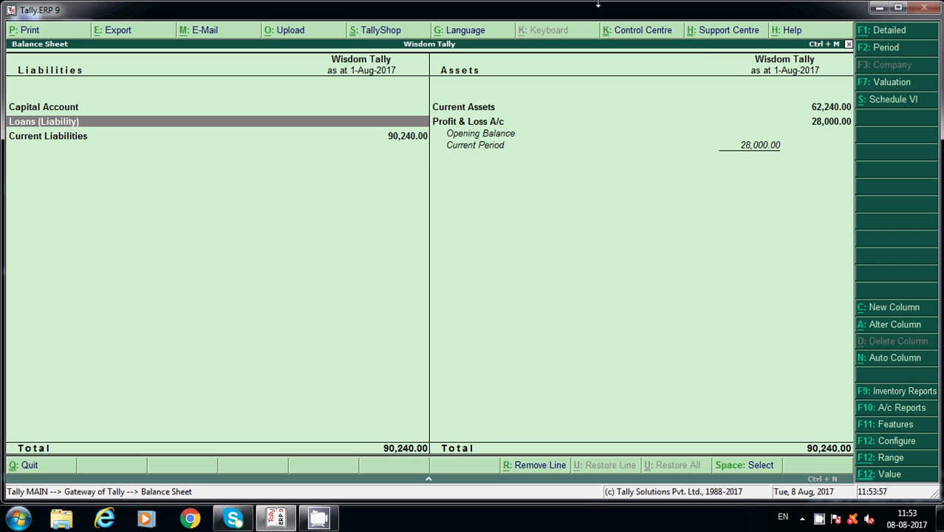
click(891, 35)
key(Down)
key(Down)
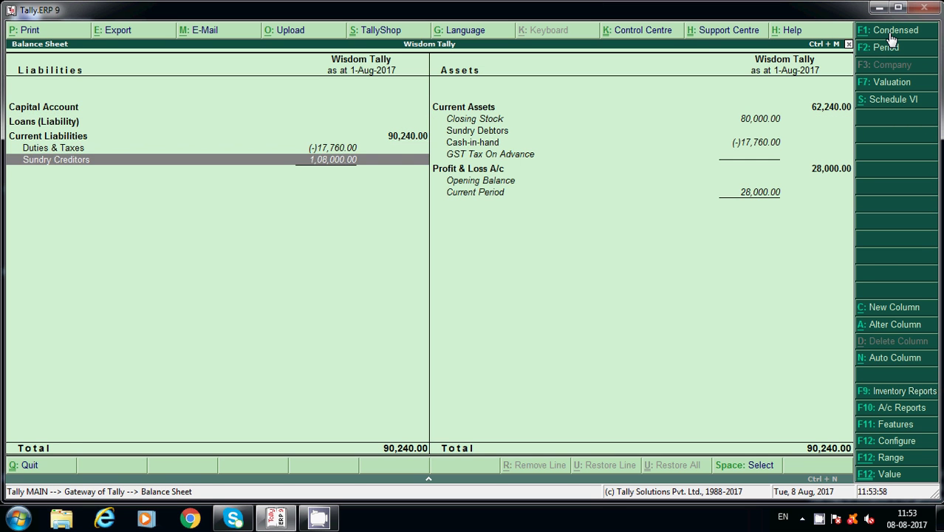
key(Up)
key(Return)
key(Down)
key(Up)
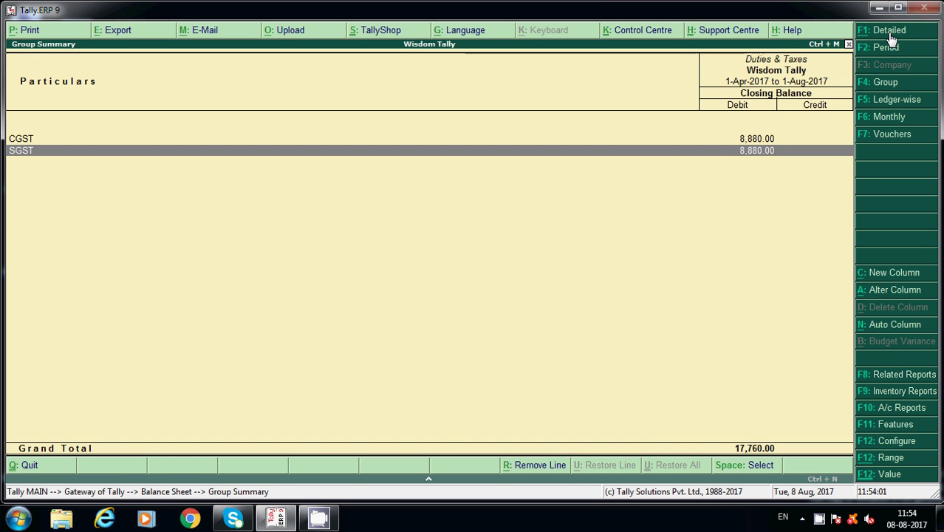
key(Down)
key(Up)
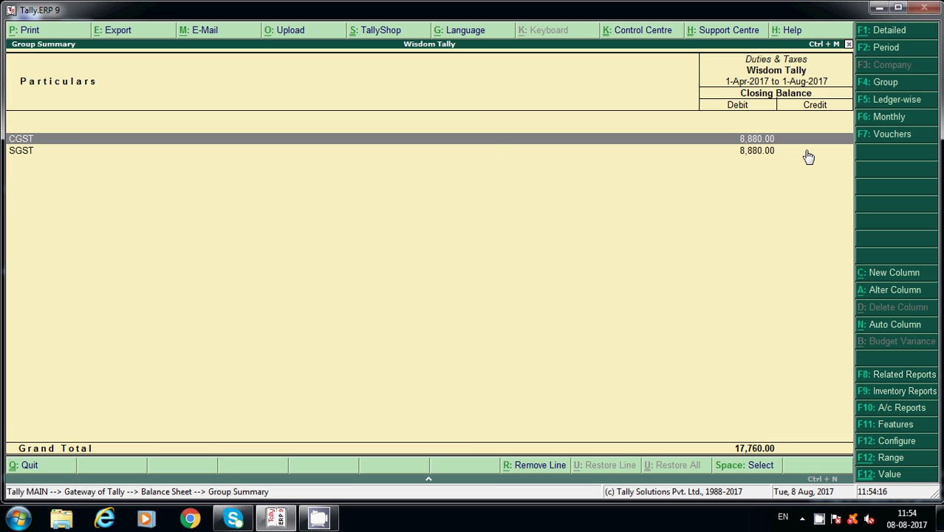
Return to the Balance Sheet, check the GST Tax On Advance line under Current Assets, and close the report.
key(Escape)
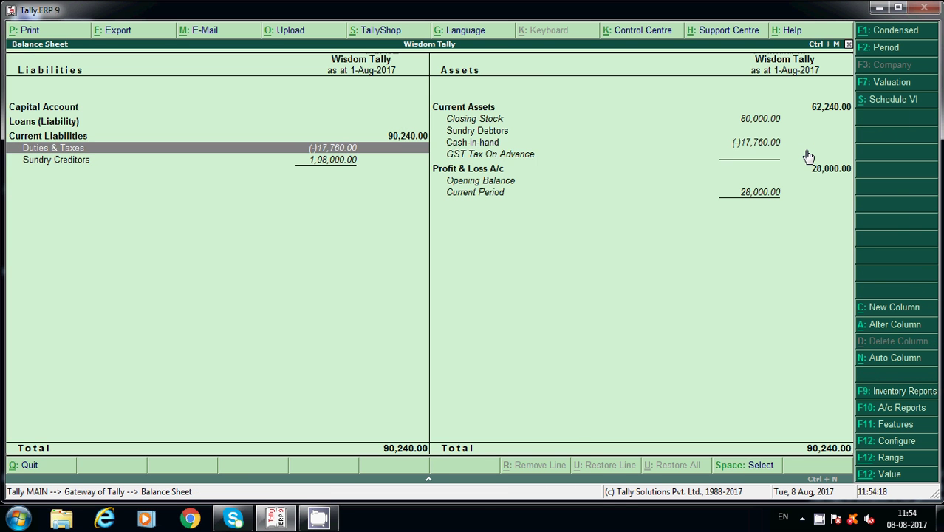
click(808, 157)
key(Up)
key(Down)
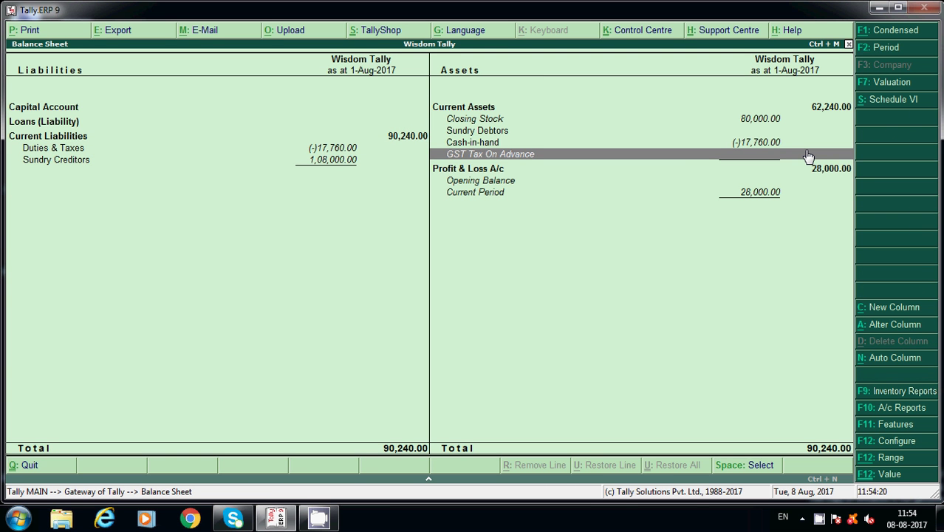
key(Escape)
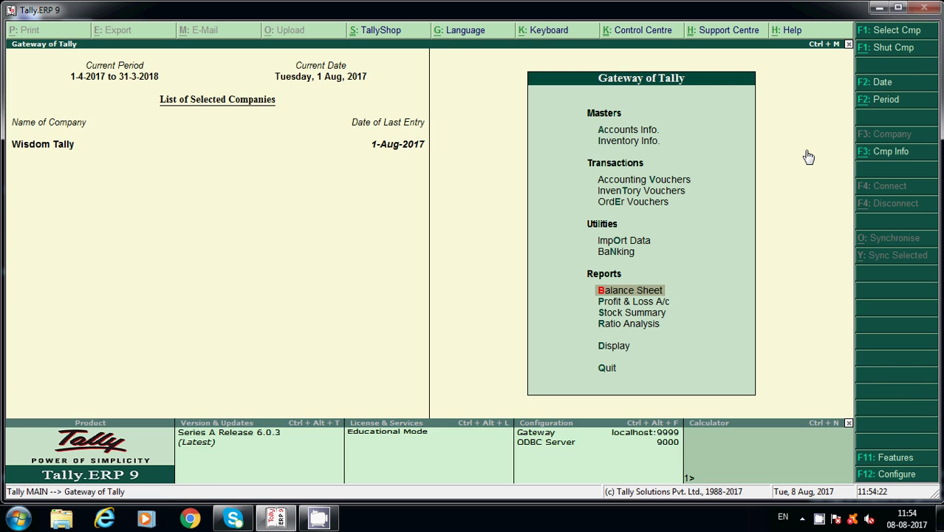
Open the Profit & Loss account in detailed form and review the stock and purchase entries.
key(p)
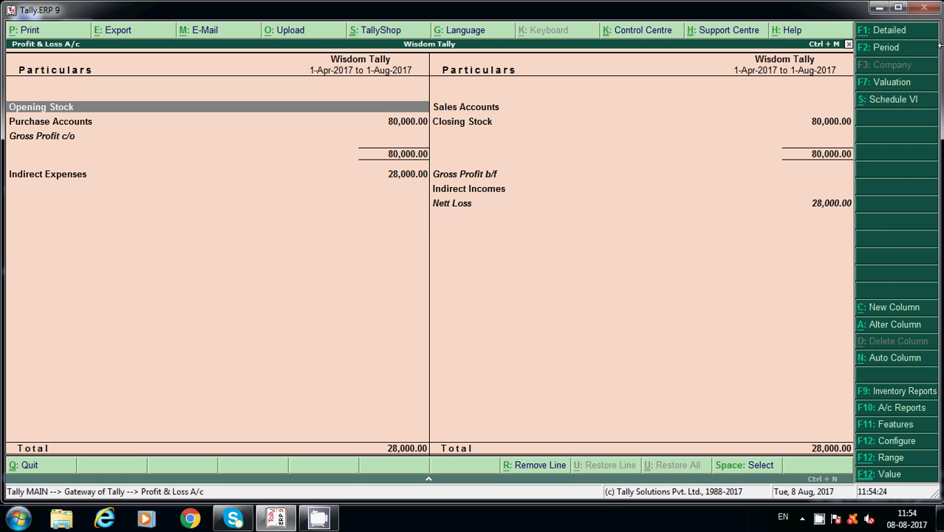
click(899, 35)
key(Down)
key(Down)
key(Down)
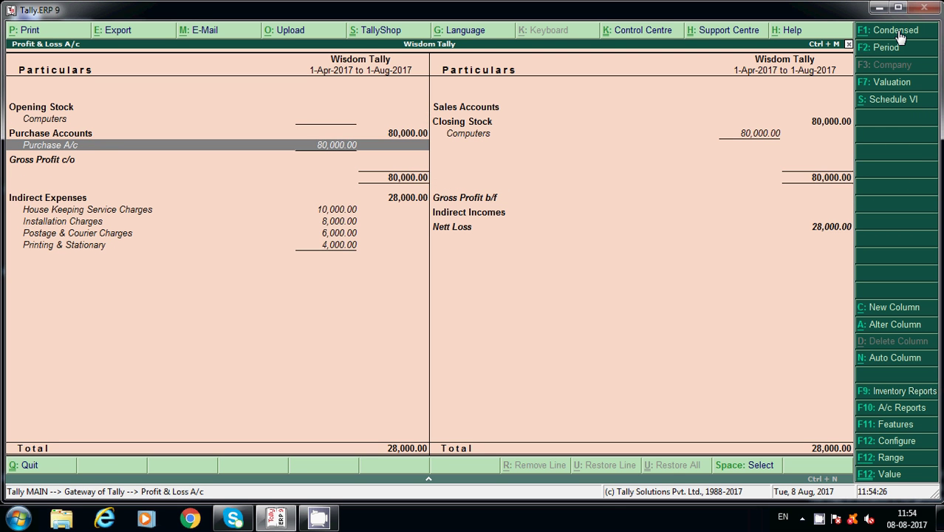
key(Down)
key(Down)
key(Down)
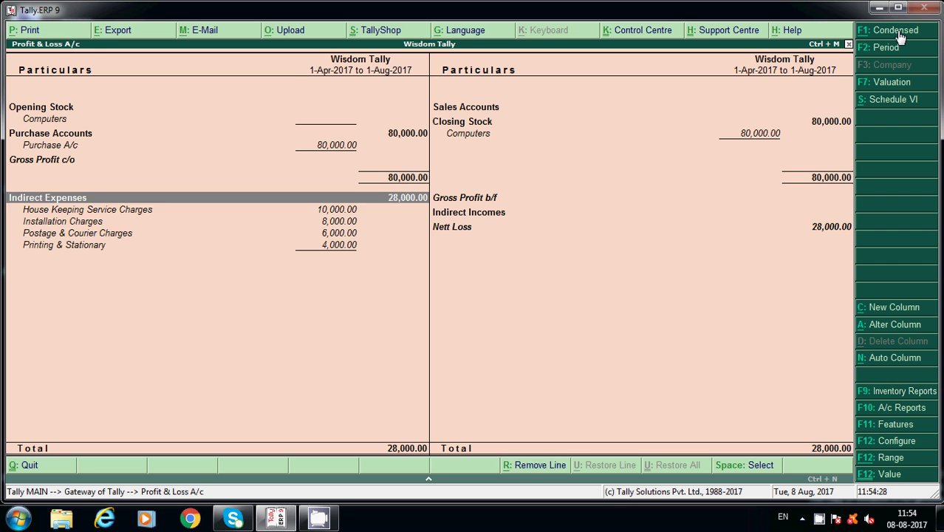
Examine the individual expense ledgers under Indirect Expenses, then close the Profit & Loss account.
key(Down)
key(Down)
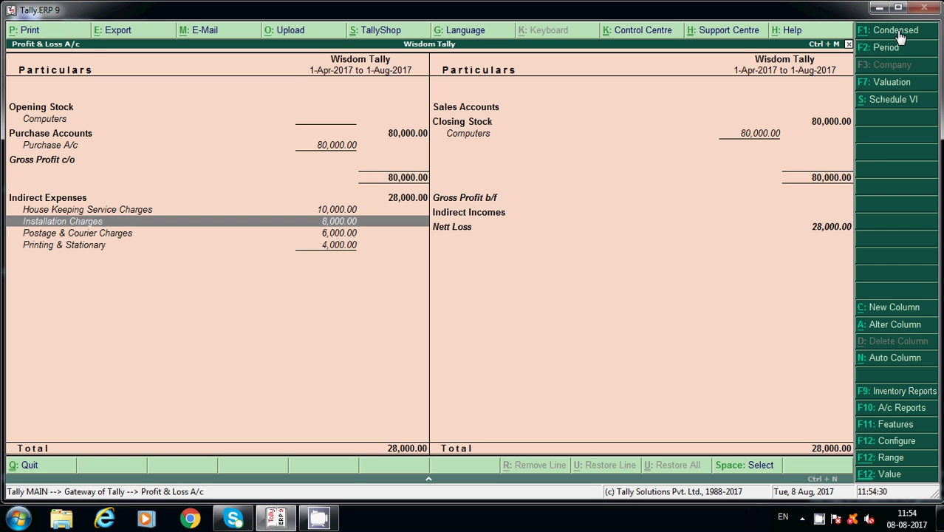
key(Down)
key(Up)
key(Up)
key(Up)
key(Down)
key(Down)
key(Up)
key(Up)
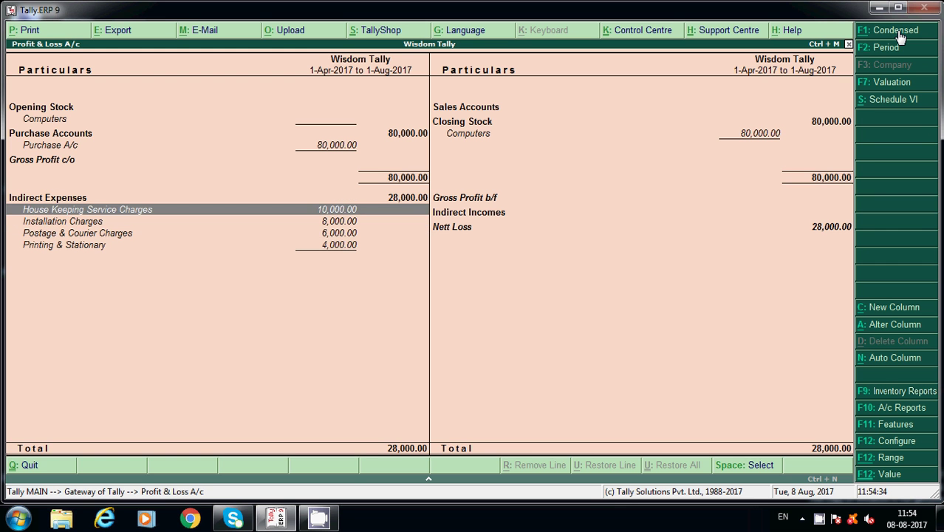
key(Down)
key(Down)
key(Down)
key(Right)
key(Up)
key(Up)
key(Up)
key(Up)
key(Down)
key(Down)
key(Down)
key(Escape)
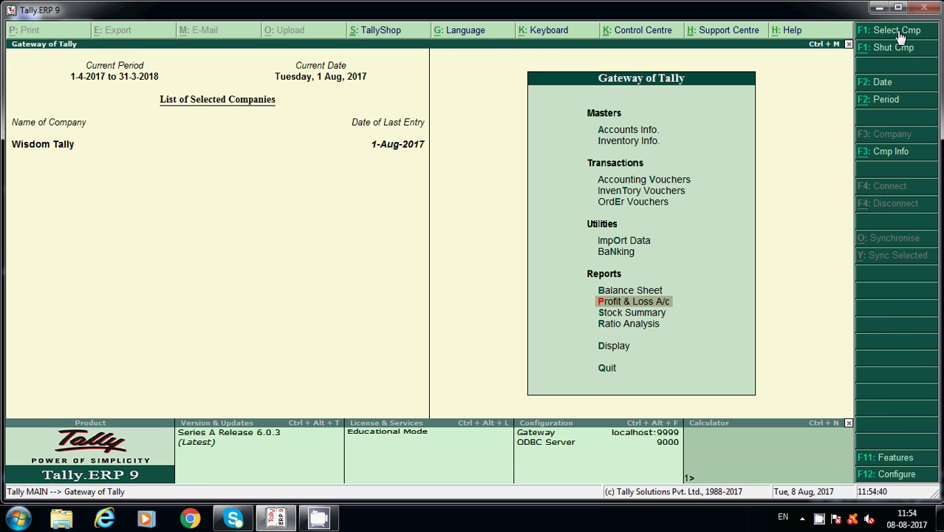
Open the GSTR-2 return from the GST statutory reports.
key(d)
key(Down)
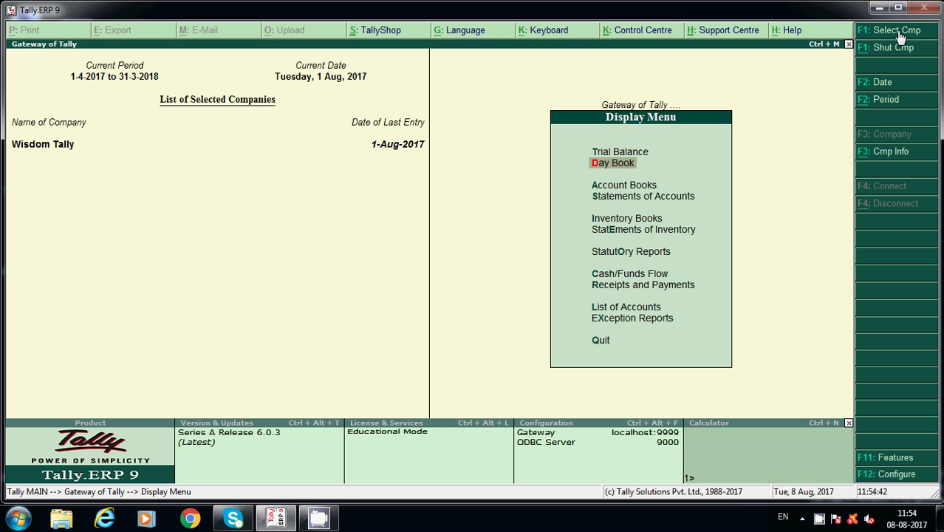
key(o)
key(Down)
key(Up)
key(Return)
key(Down)
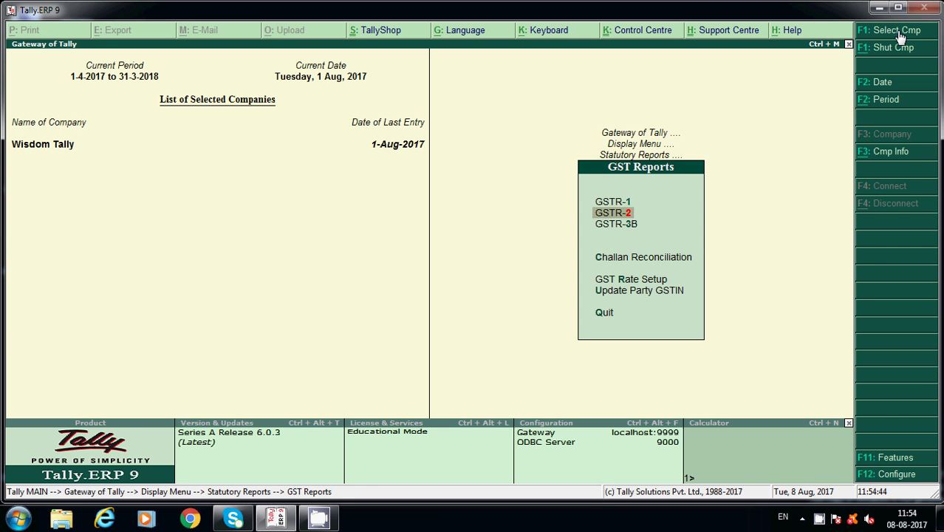
key(Return)
Set the GSTR-2 period to 1-7-2017 to 31-8-2017, review its return tables, and go back to the Gateway of Tally.
click(903, 32)
text(1-7-2017)
key(Return)
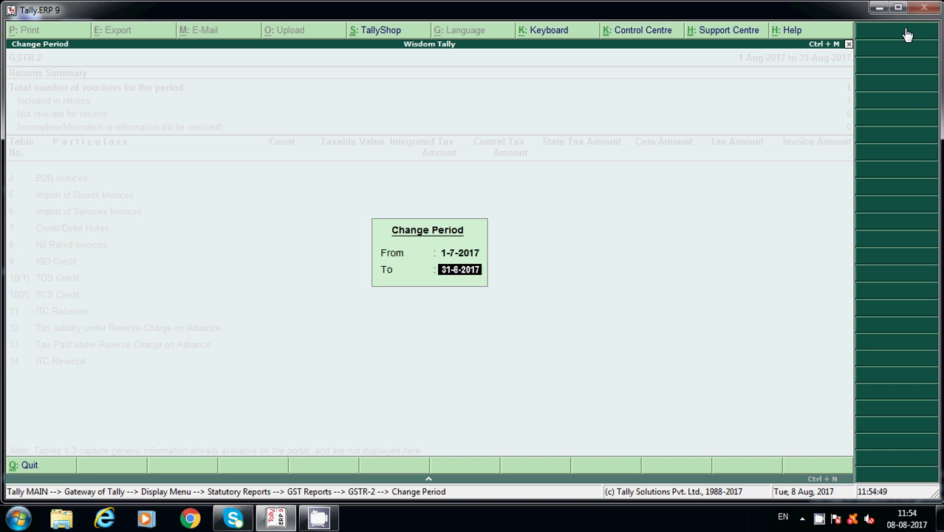
key(Return)
key(Down)
key(Down)
key(Down)
key(Down)
key(Up)
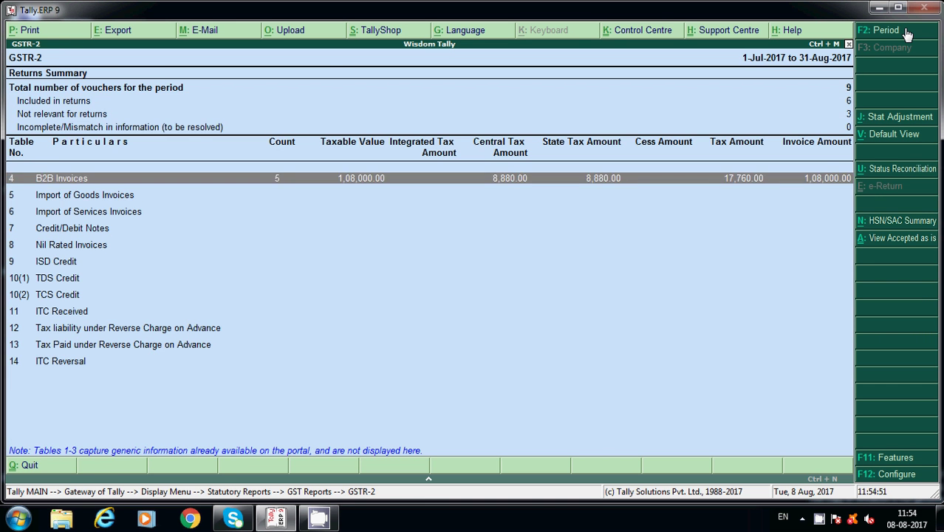
key(Escape)
key(Escape)
key(Escape)
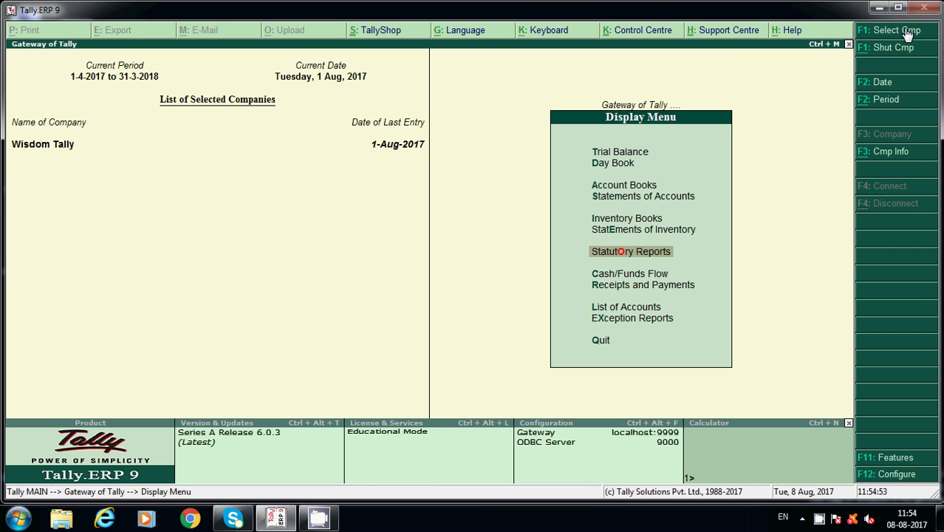
key(Escape)
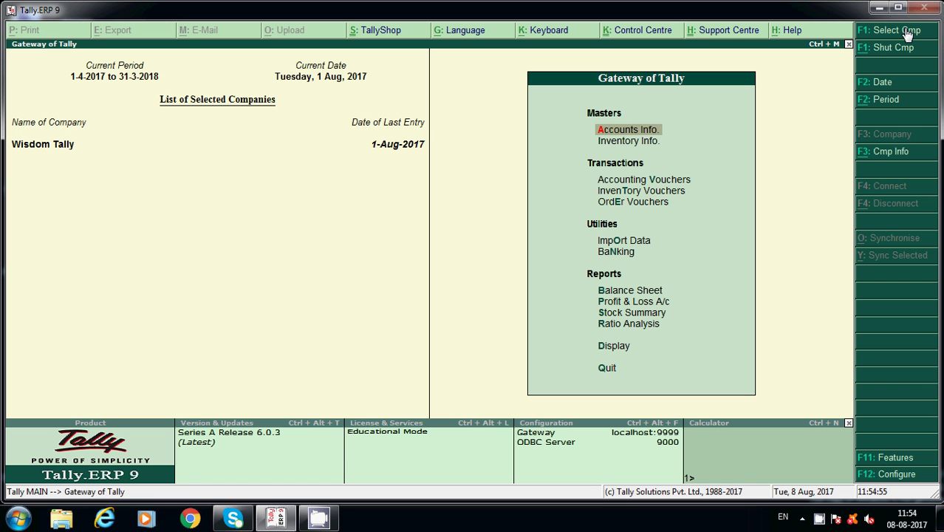